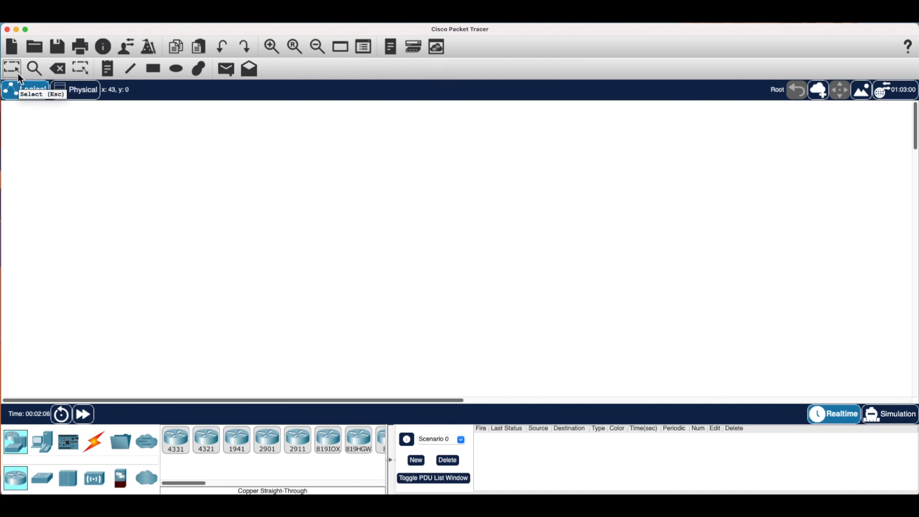
Step: Look through the switch, hub, wireless and security device categories and the end devices on offer
drag(12, 109, 135, 192)
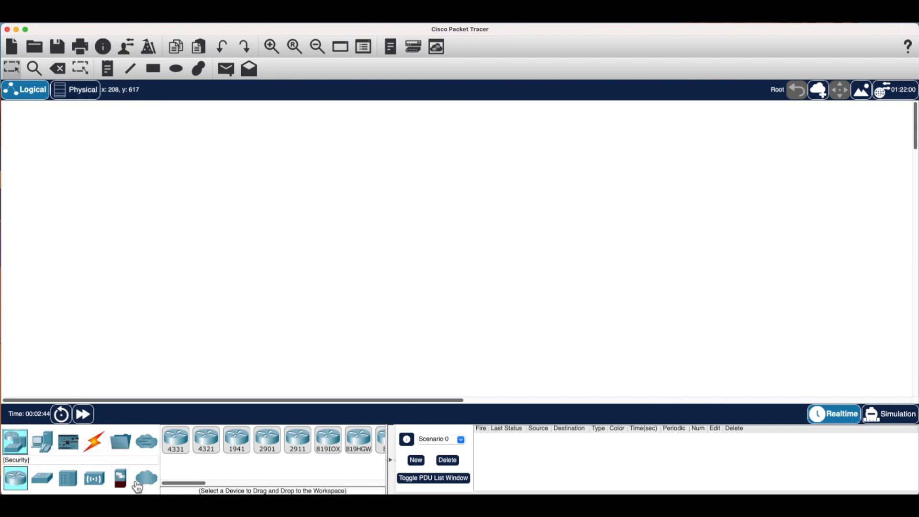
click(43, 486)
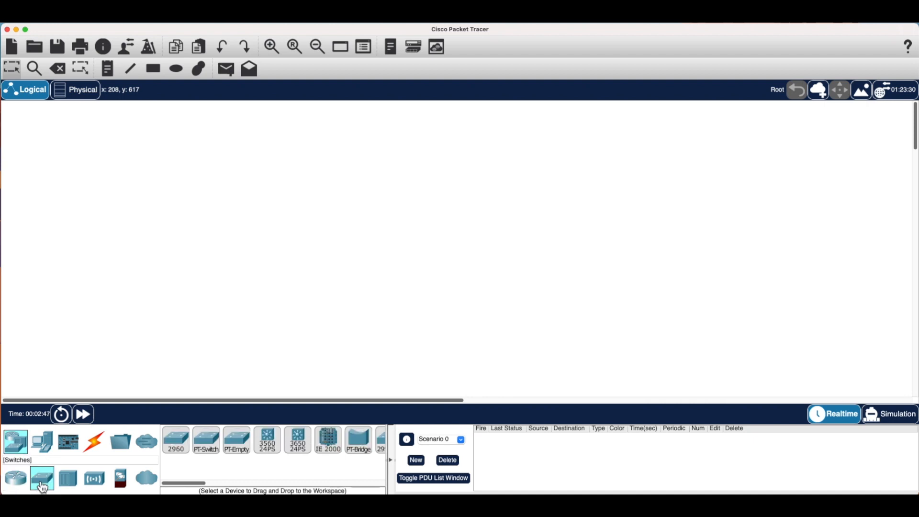
click(68, 484)
click(93, 486)
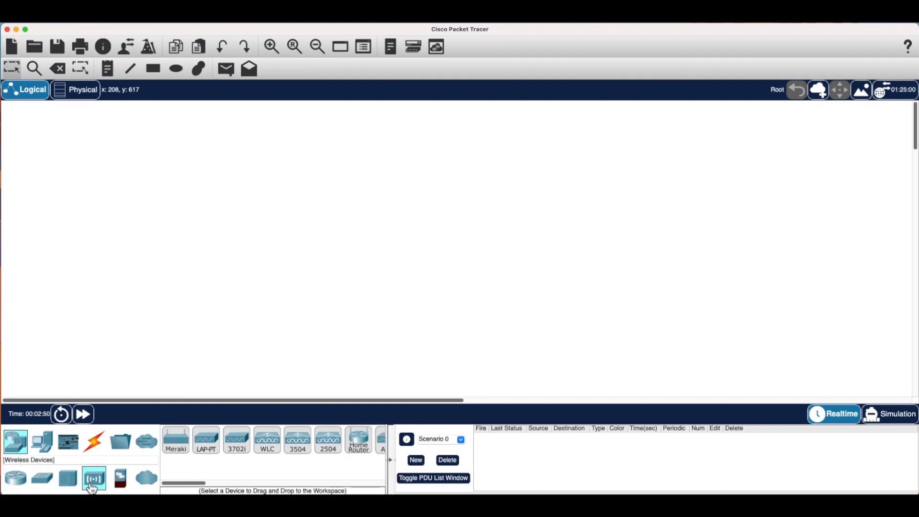
click(126, 487)
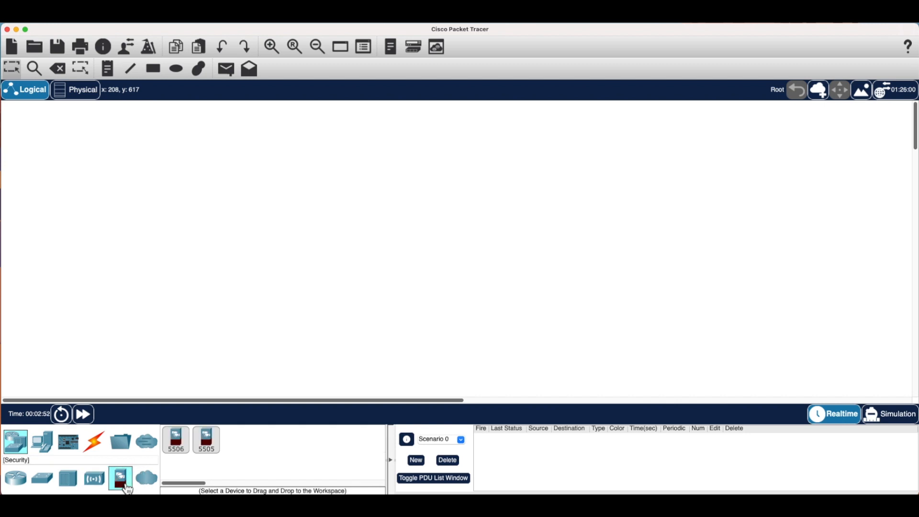
click(51, 452)
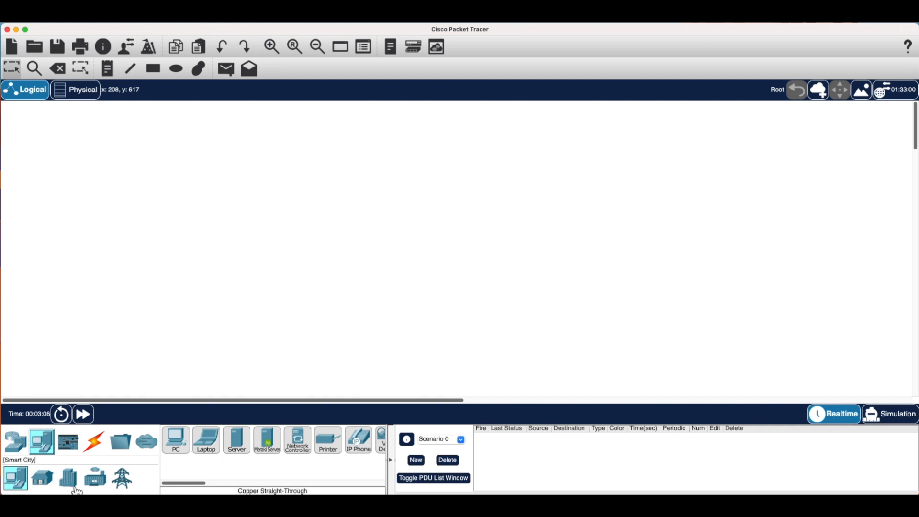
Step: Examine the available connection cable types, from copper and fiber to coaxial and serial
click(99, 453)
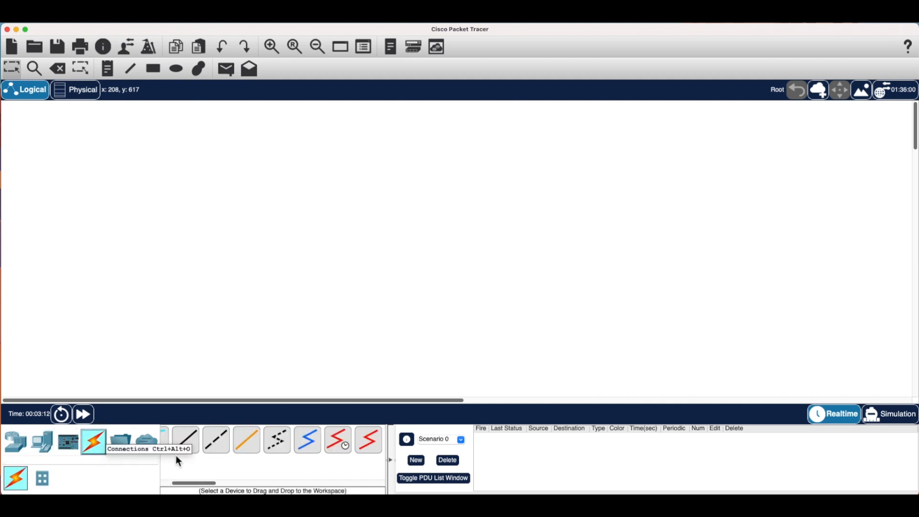
scroll(201, 457, left, 2)
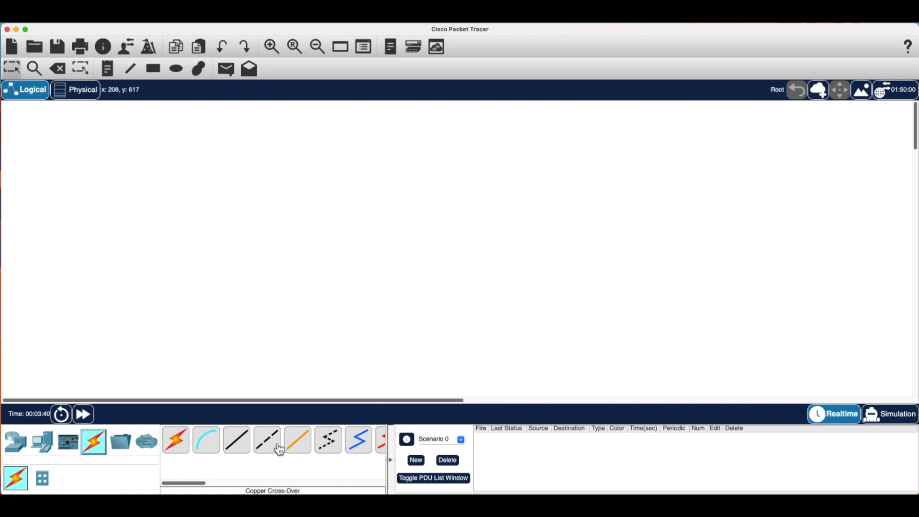
scroll(297, 448, right, 2)
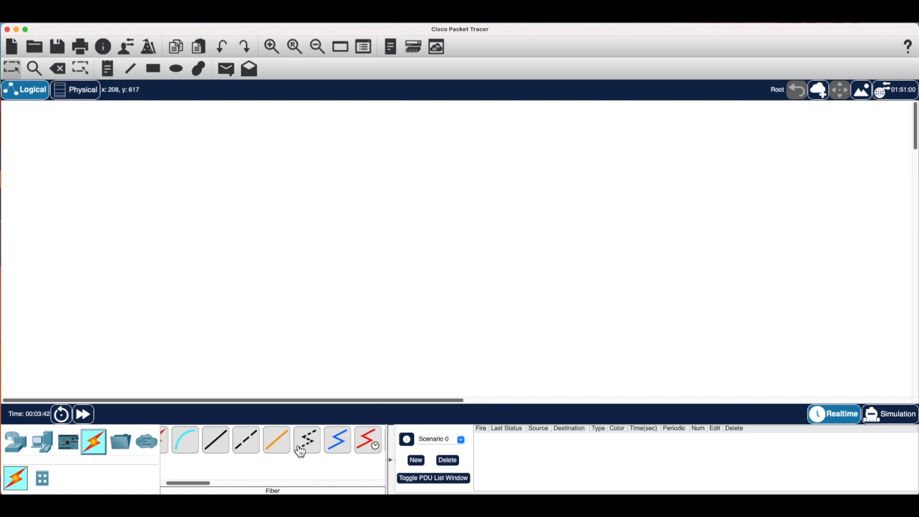
scroll(275, 450, right, 1)
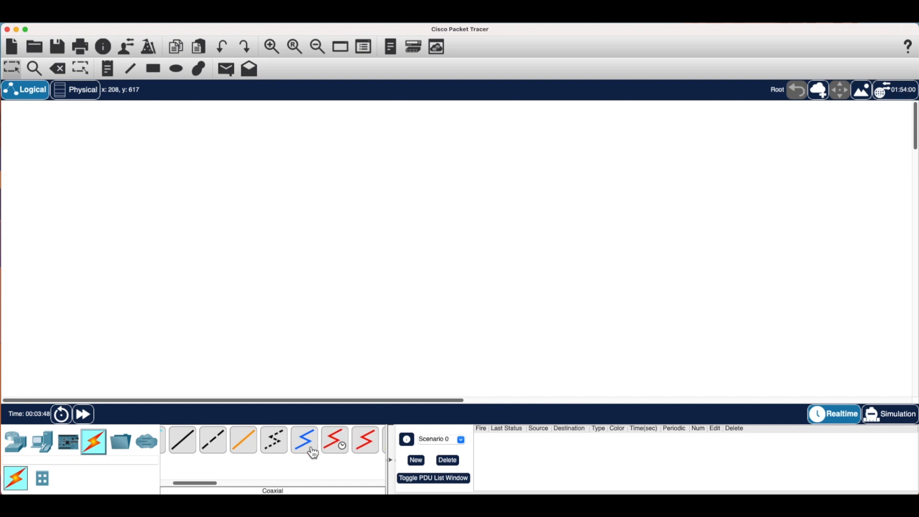
scroll(347, 455, right, 2)
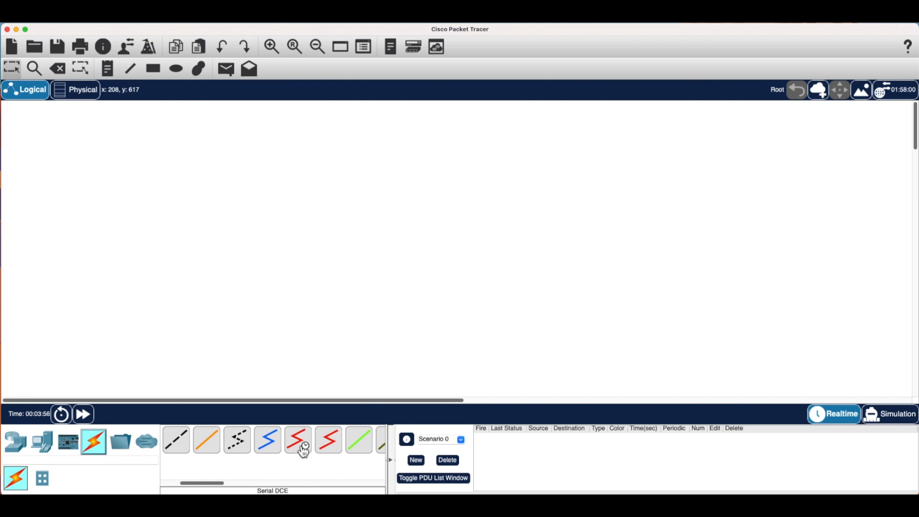
scroll(304, 450, right, 1)
scroll(304, 452, left, 3)
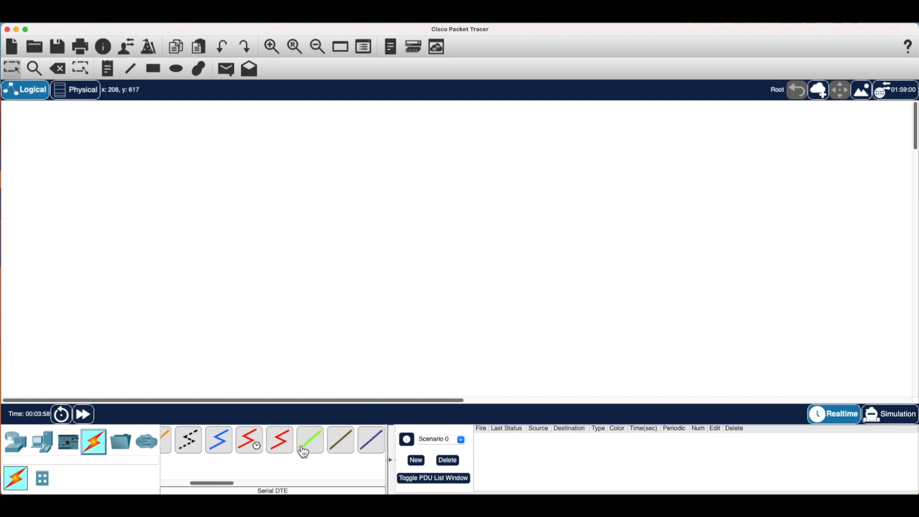
scroll(303, 453, left, 4)
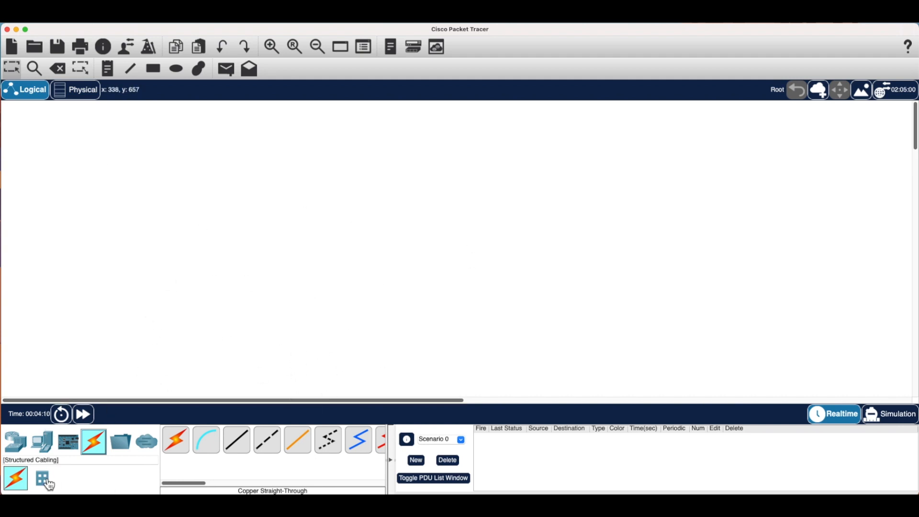
Step: Place a 4321 router near the middle of the empty logical workspace
click(18, 446)
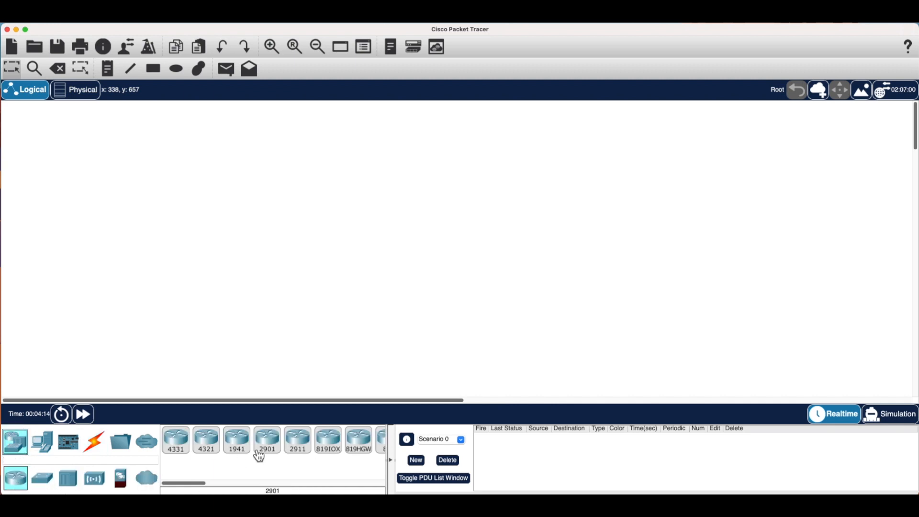
click(212, 437)
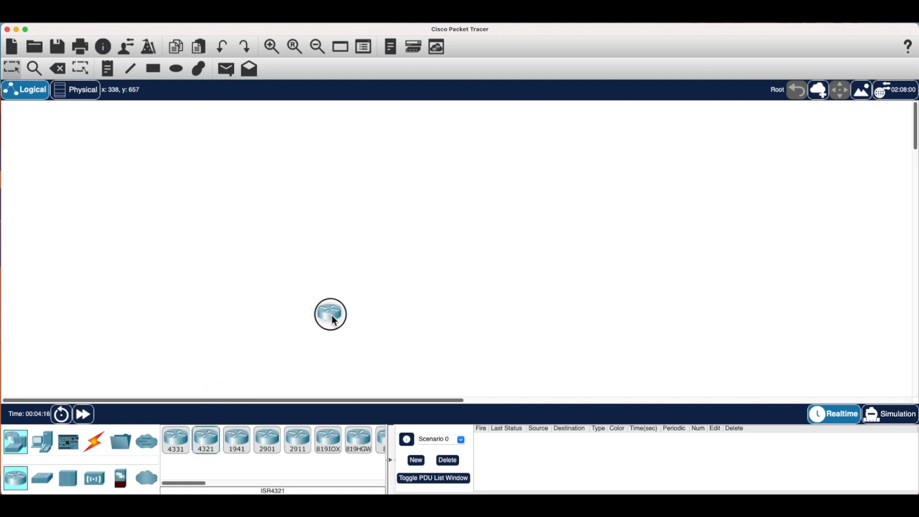
click(405, 275)
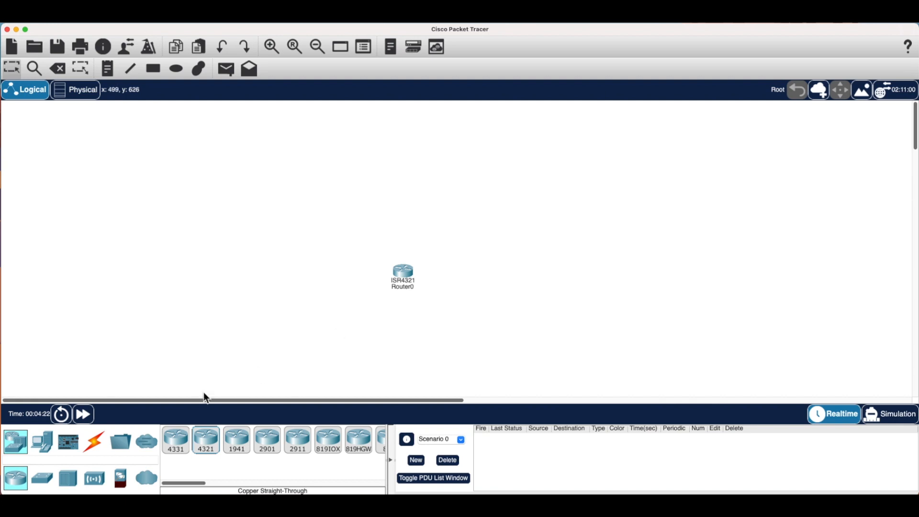
Step: Place two 2960 switches, one to the right and one to the left of the router
click(48, 484)
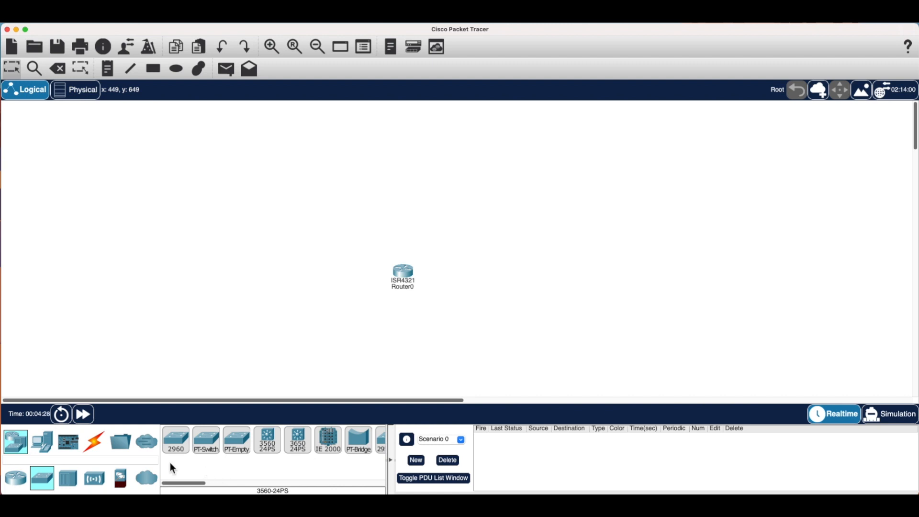
click(176, 439)
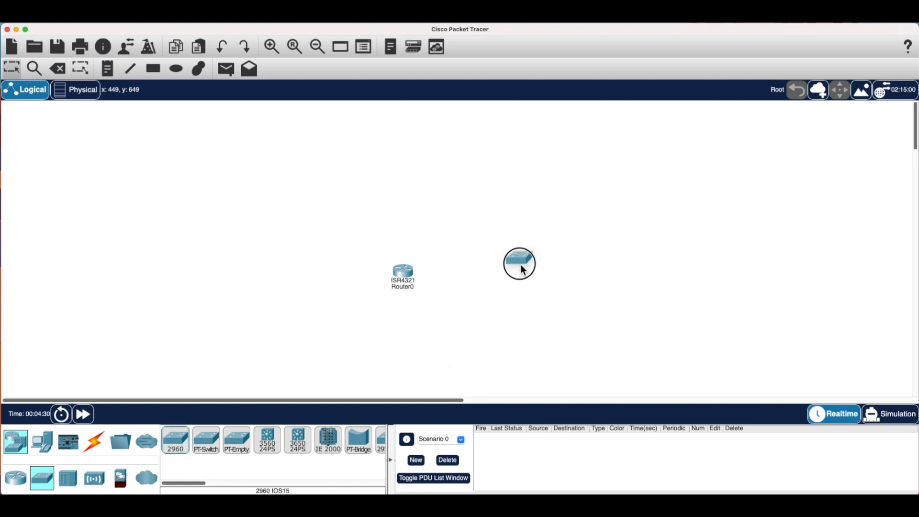
click(504, 281)
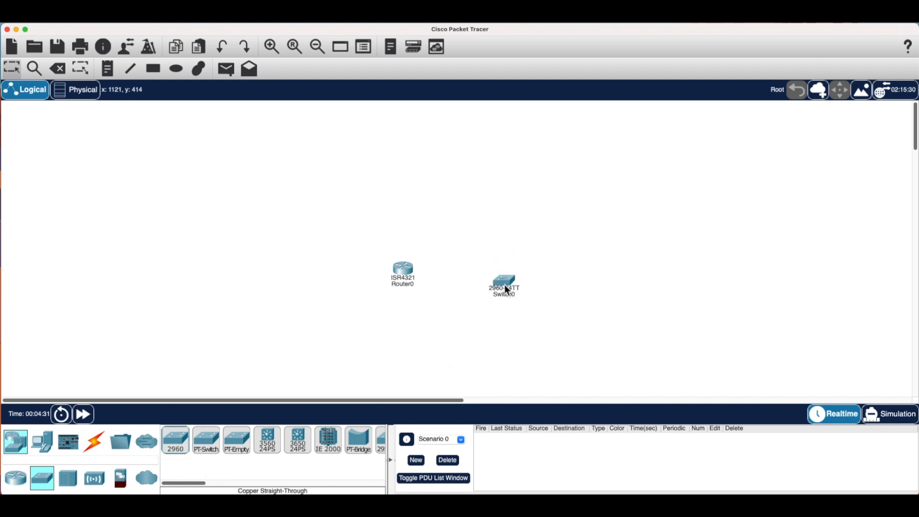
click(185, 451)
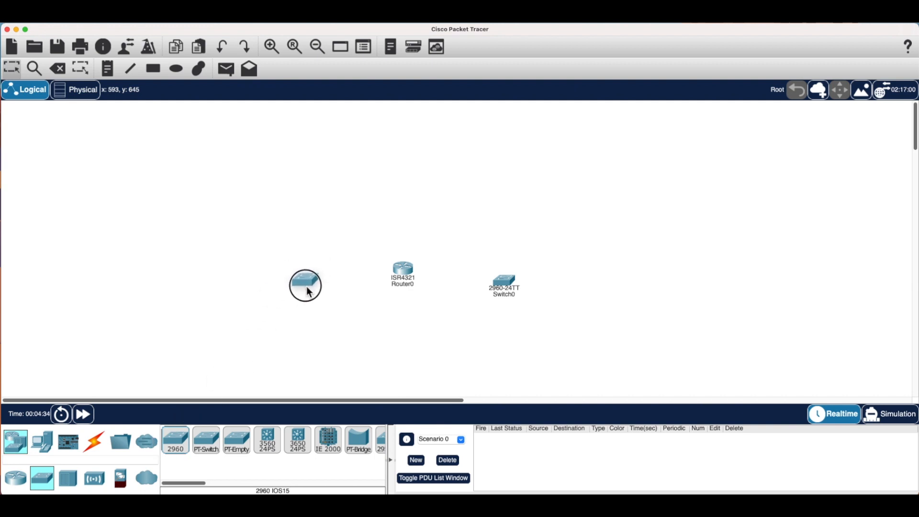
click(307, 289)
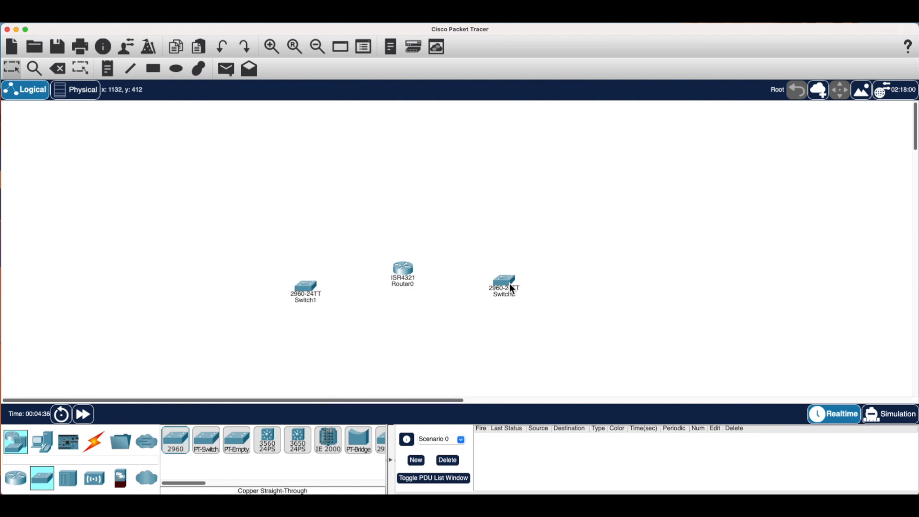
Step: Move the two switches and the router slightly down to arrange them in a roughly level row
drag(511, 288, 520, 300)
drag(408, 275, 409, 289)
drag(312, 286, 312, 289)
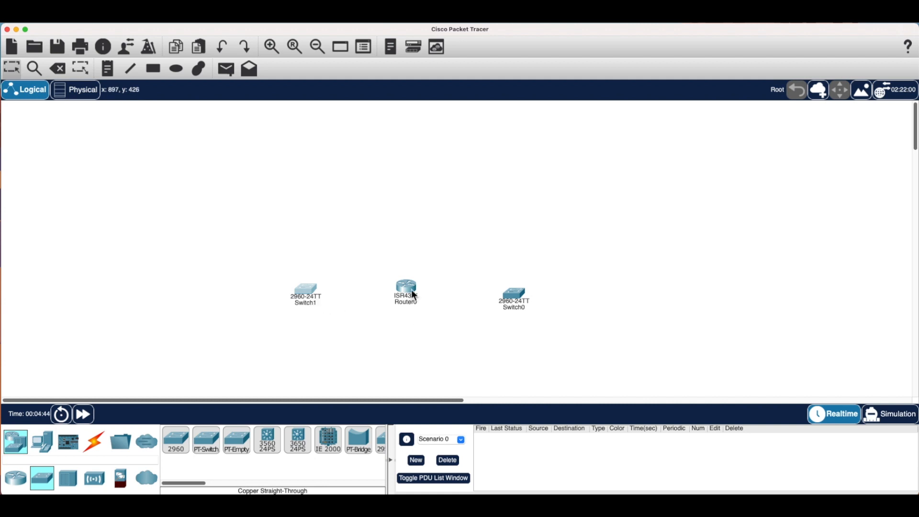
Step: Connect the router's GigabitEthernet0/0/0 to the left switch's GigabitEthernet0/1 with a Copper Straight-Through cable
click(93, 441)
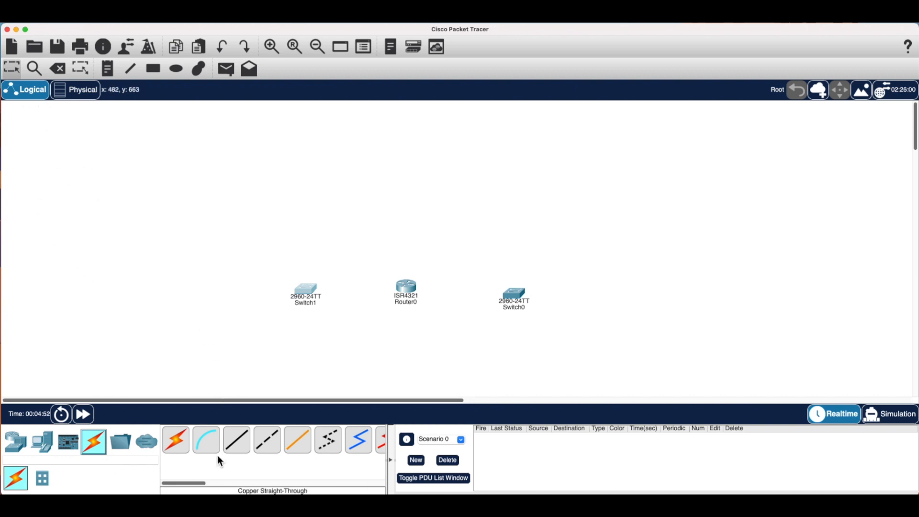
click(242, 449)
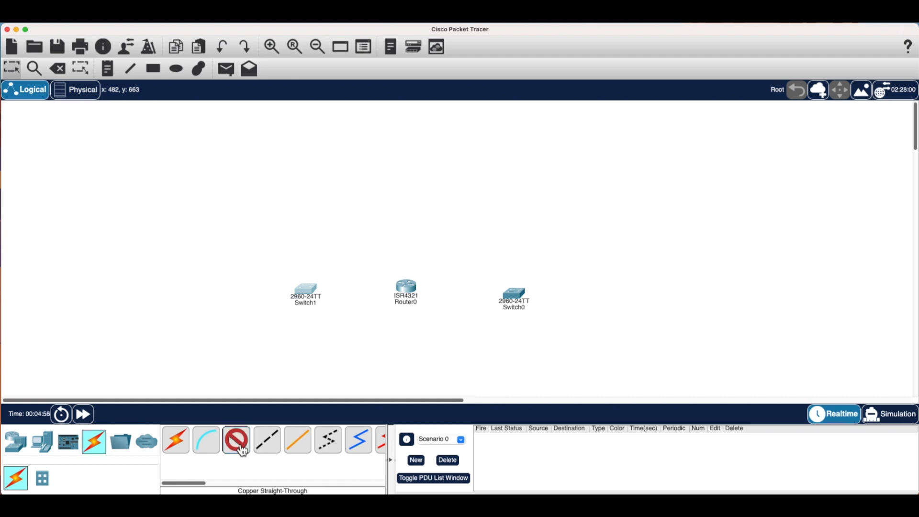
click(410, 293)
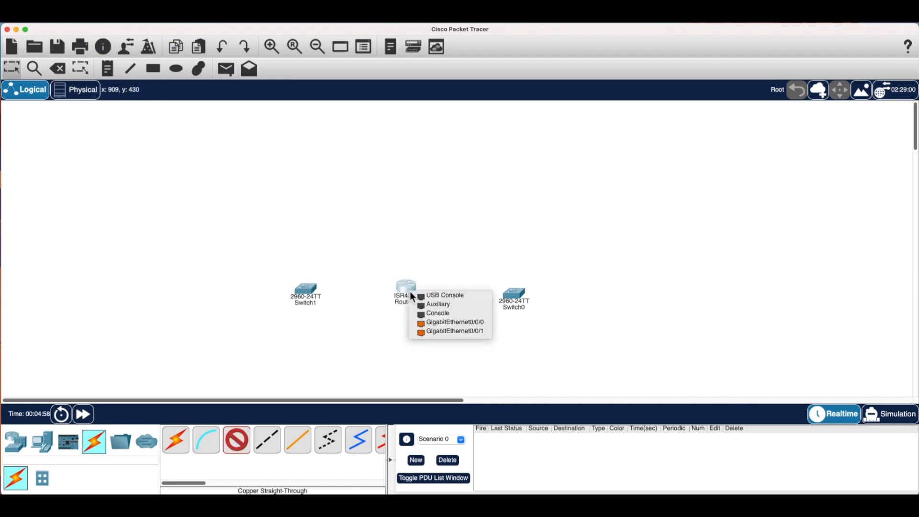
click(427, 326)
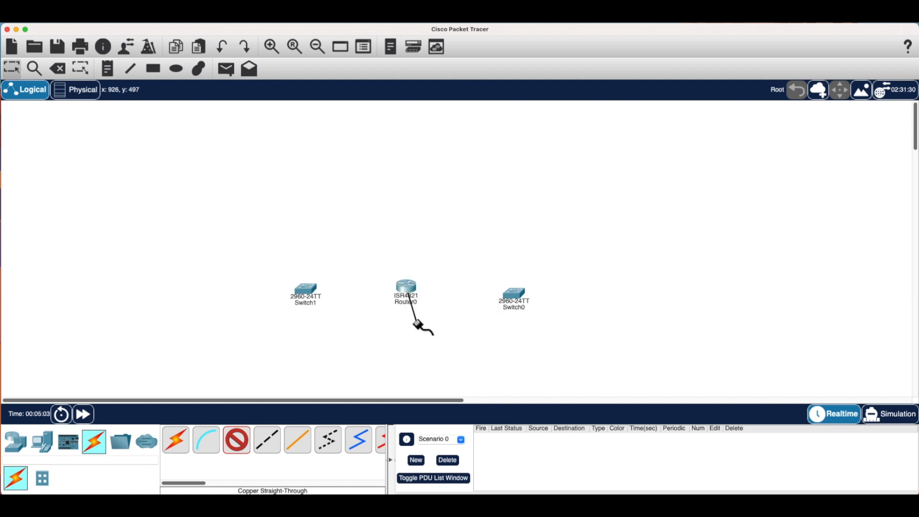
click(314, 294)
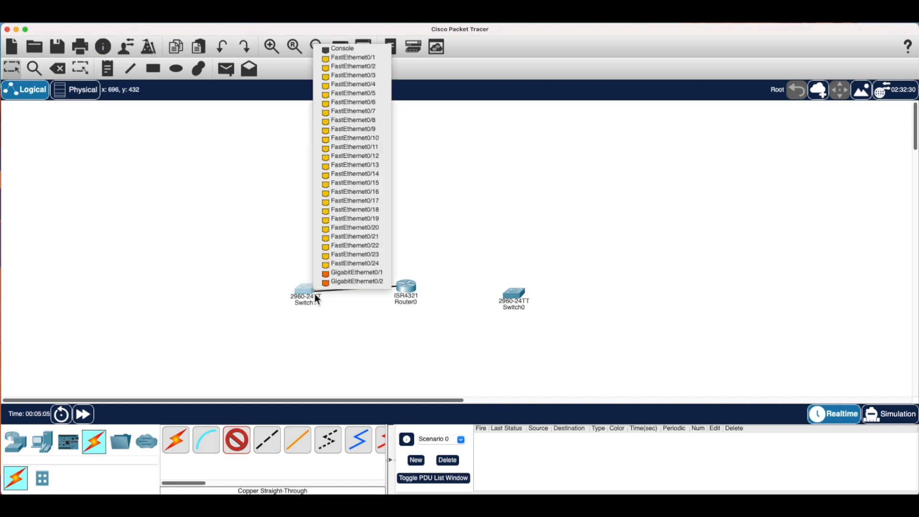
click(338, 274)
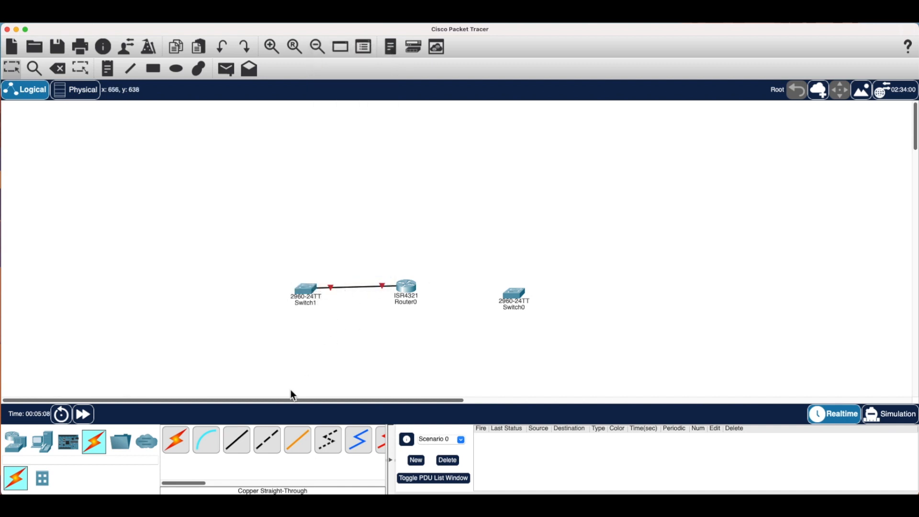
Step: Connect the router's GigabitEthernet0/0/1 to the right switch's GigabitEthernet0/1 with a Copper Straight-Through cable and level that switch with the row
click(247, 450)
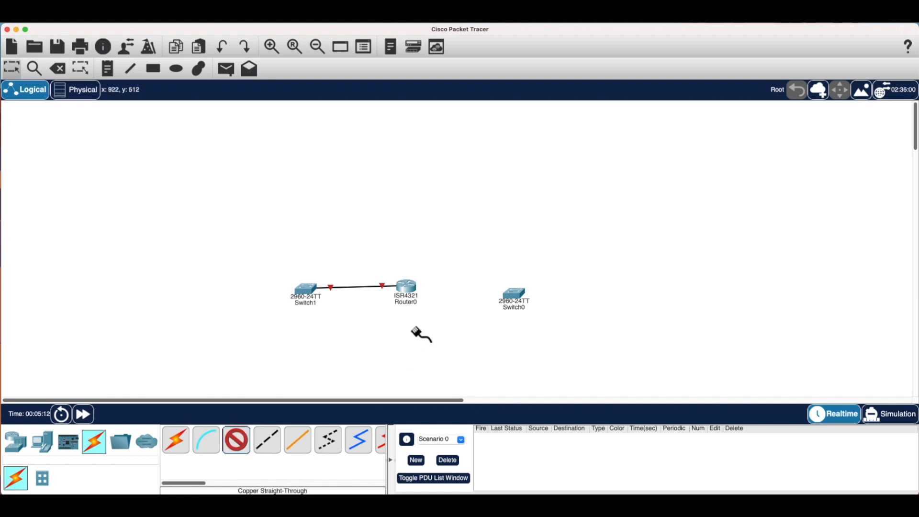
click(411, 288)
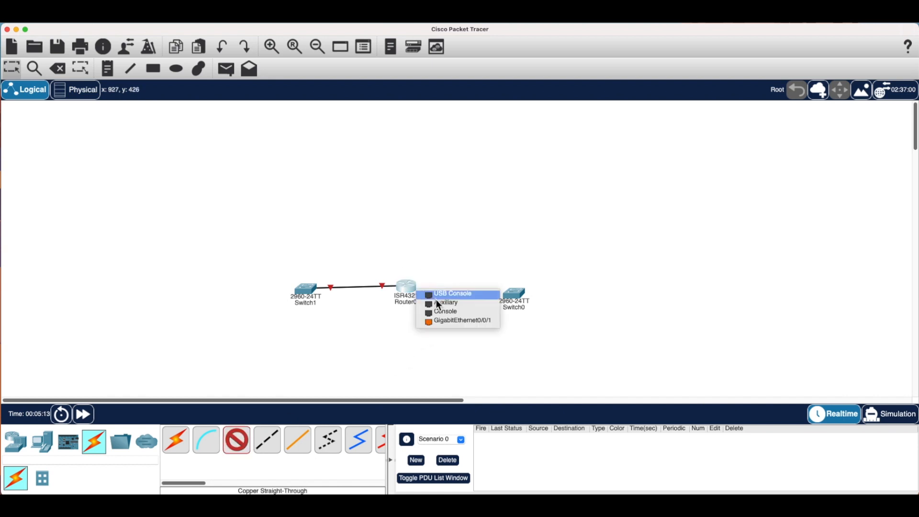
click(440, 324)
click(512, 296)
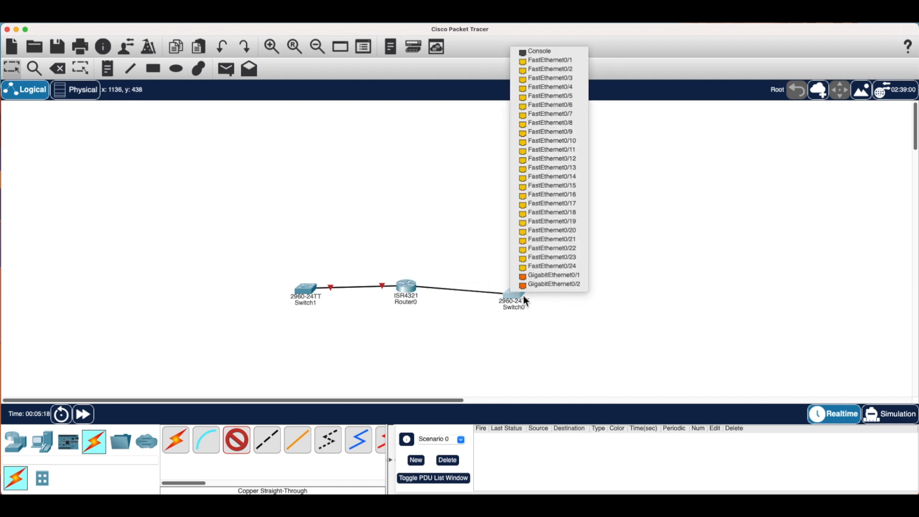
click(546, 276)
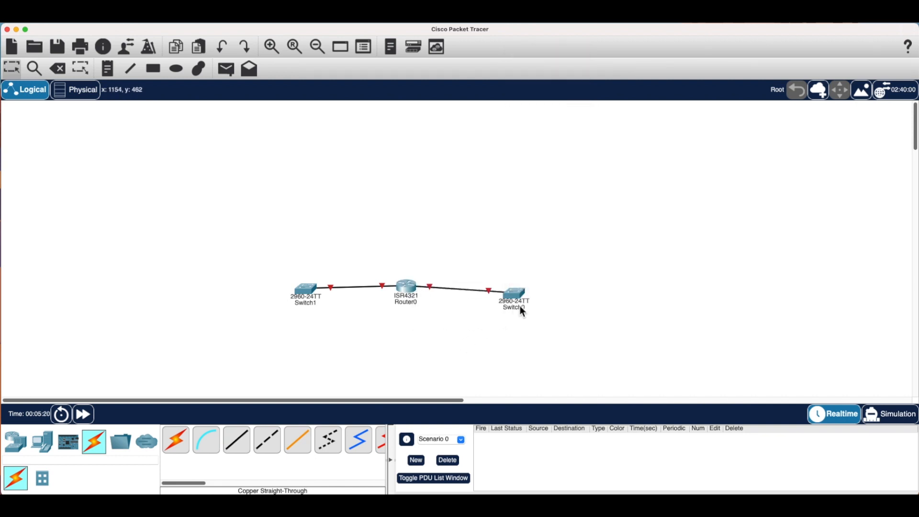
drag(516, 296, 513, 292)
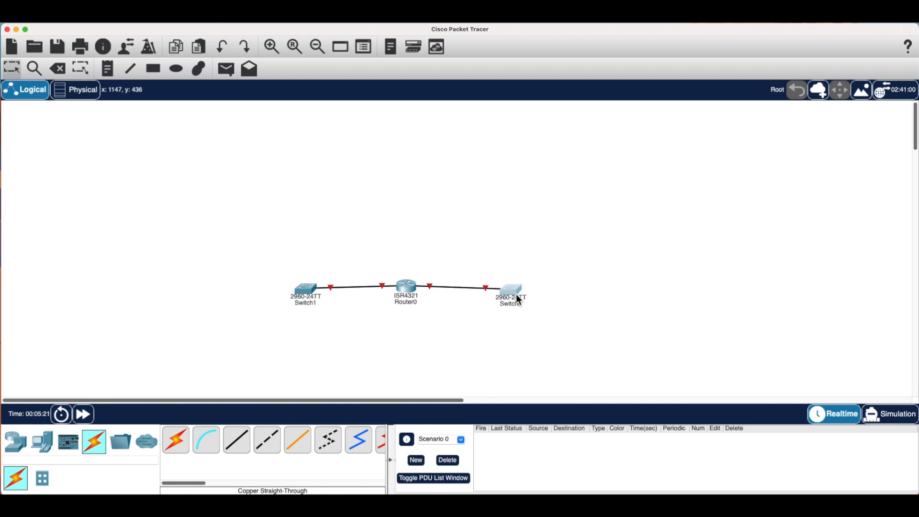
click(457, 344)
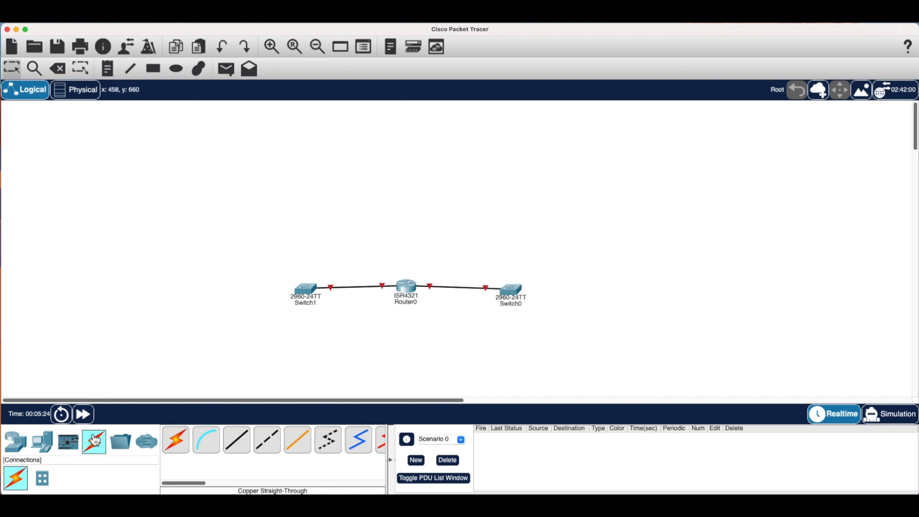
Step: Place two PCs in the workspace, one on the outer side of each switch
click(47, 447)
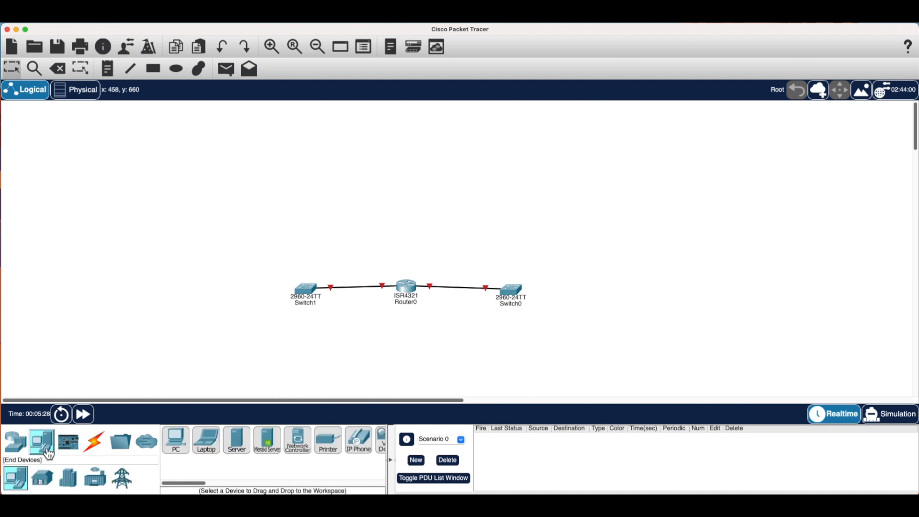
click(184, 440)
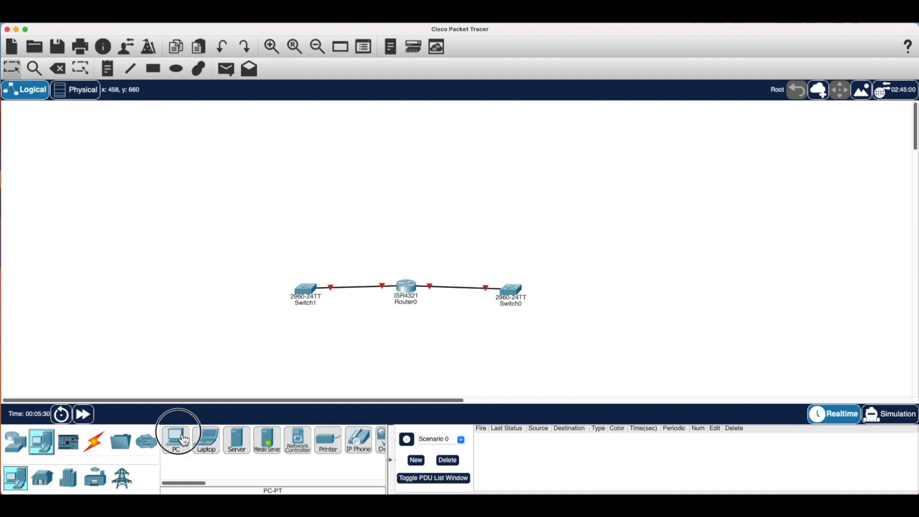
drag(184, 439, 203, 303)
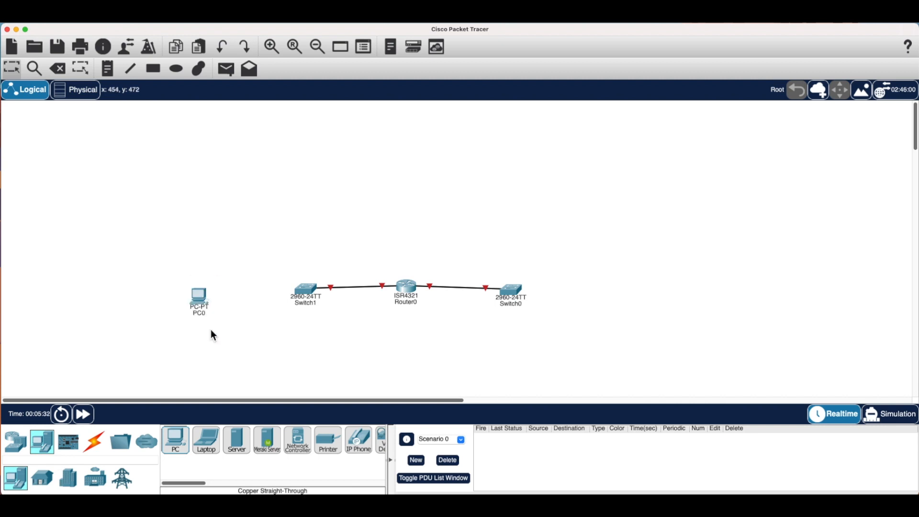
drag(174, 443, 611, 310)
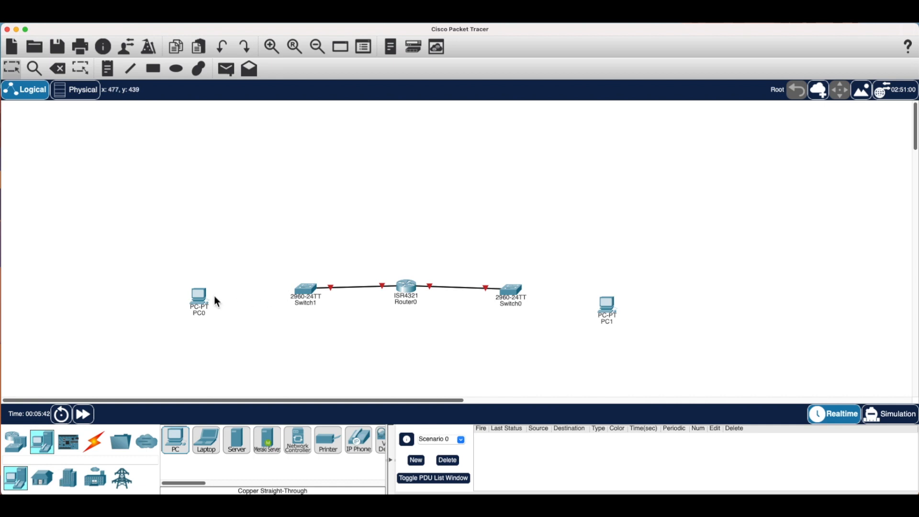
Step: Connect the left switch's FastEthernet0/1 to the left PC's FastEthernet0 with a Copper Straight-Through cable and fast-forward time
click(94, 440)
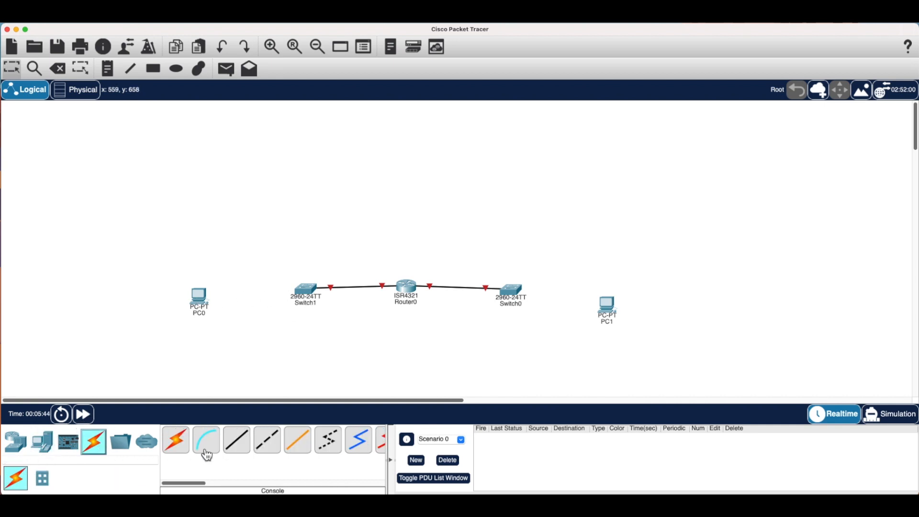
click(246, 452)
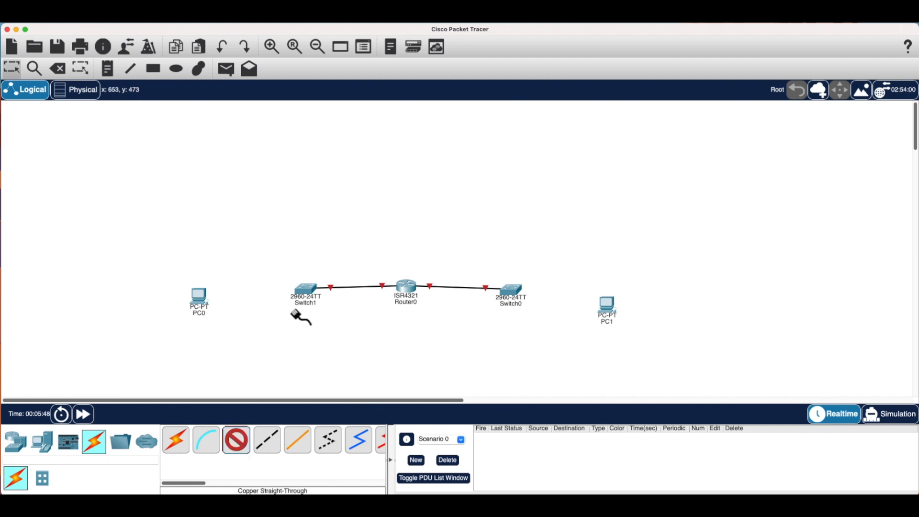
click(306, 292)
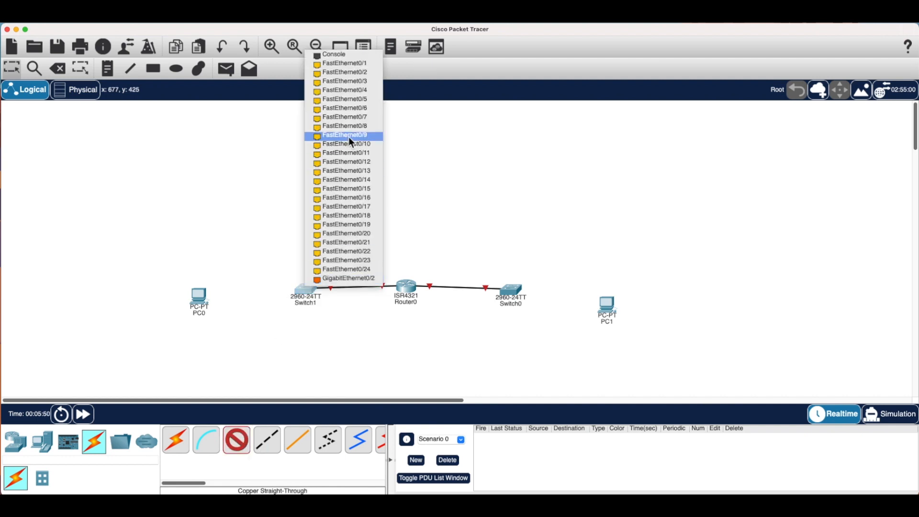
click(344, 67)
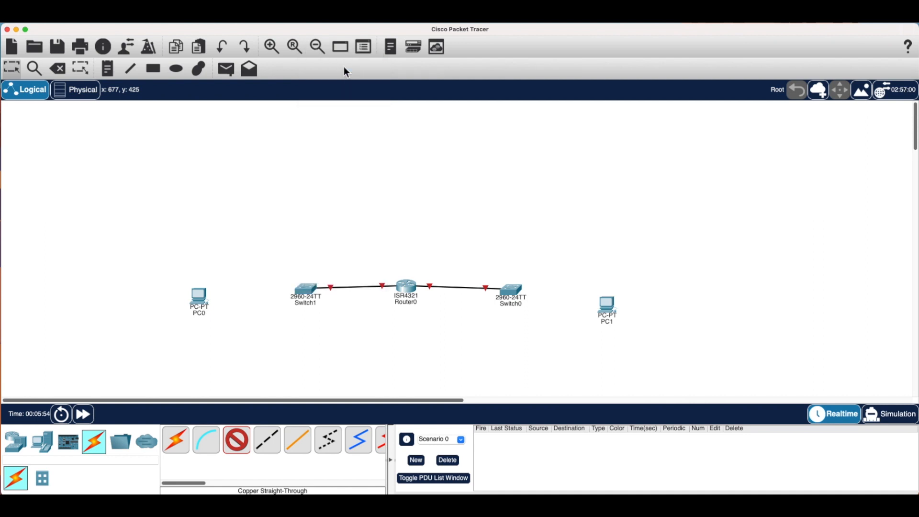
click(201, 297)
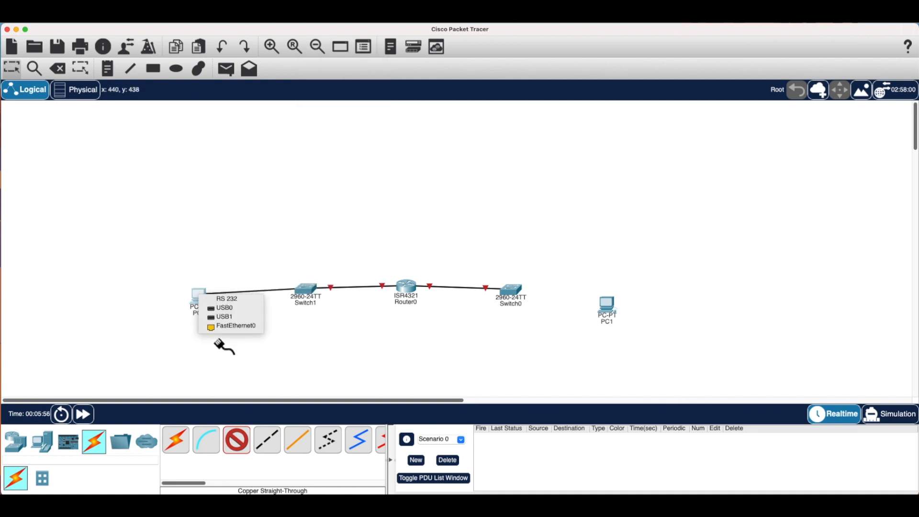
click(231, 327)
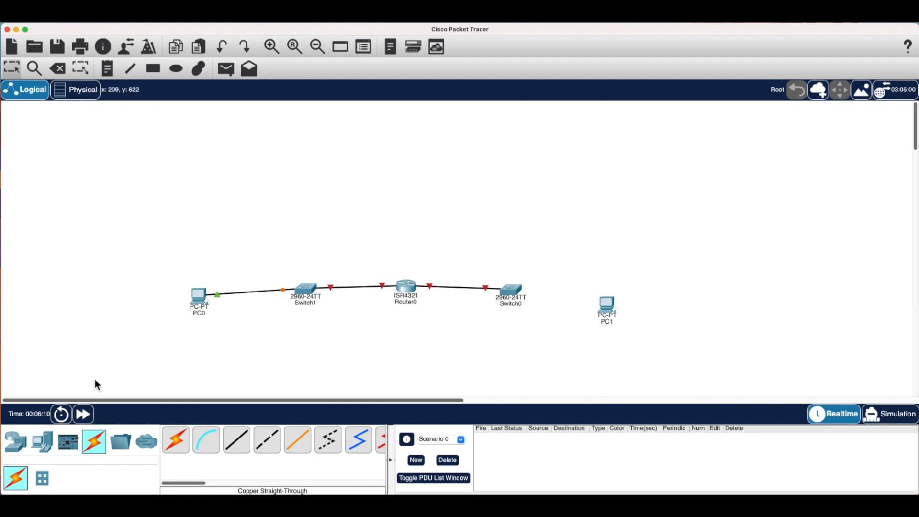
click(84, 421)
click(17, 449)
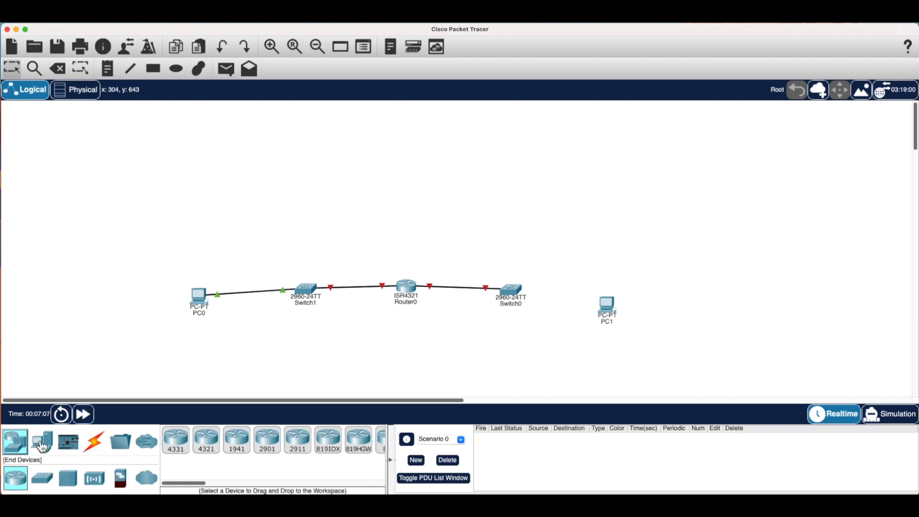
click(42, 446)
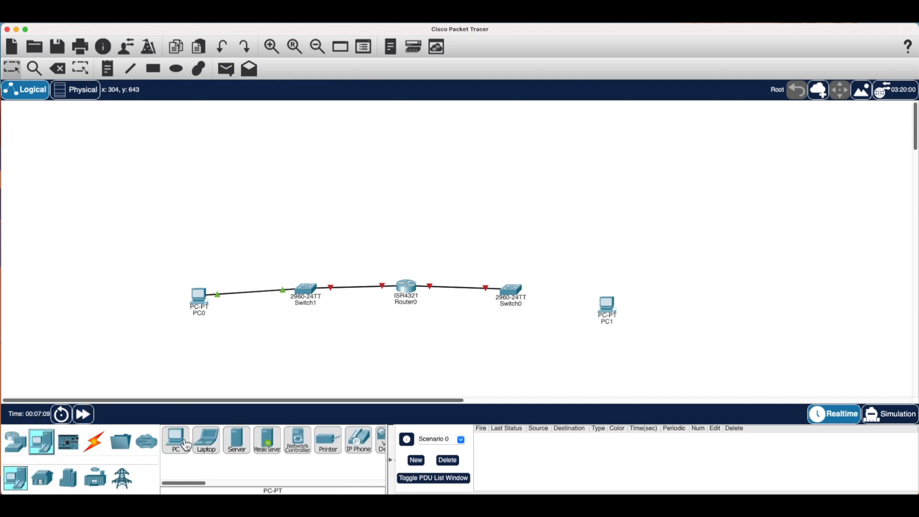
mouse_move(185, 445)
mouse_down()
mouse_move(677, 349)
mouse_move(503, 371)
mouse_move(168, 450)
mouse_move(178, 442)
mouse_up()
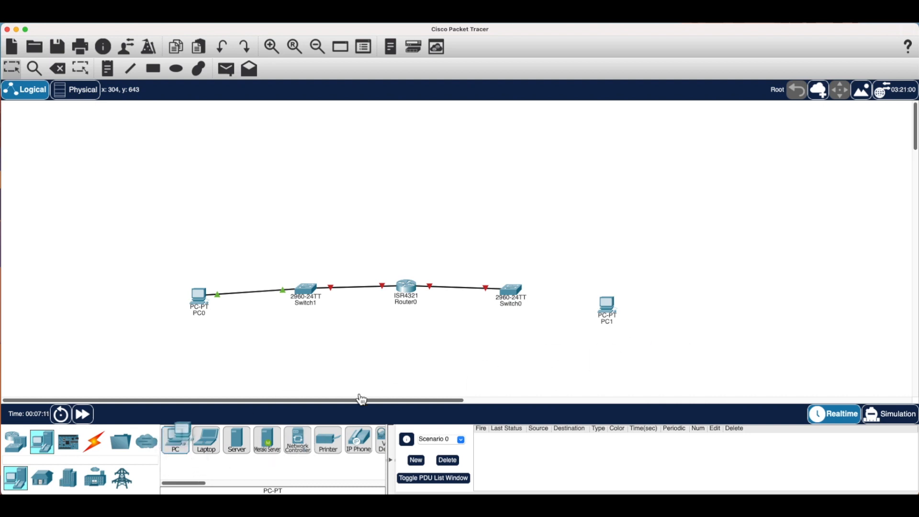
Step: Connect the right switch's FastEthernet0/1 to the right PC with a Copper Straight-Through cable and fast-forward time
click(95, 442)
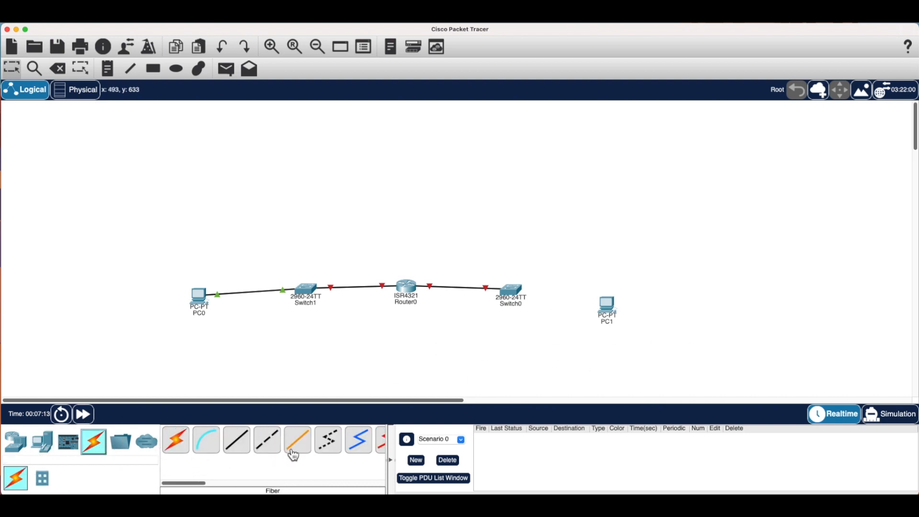
click(236, 440)
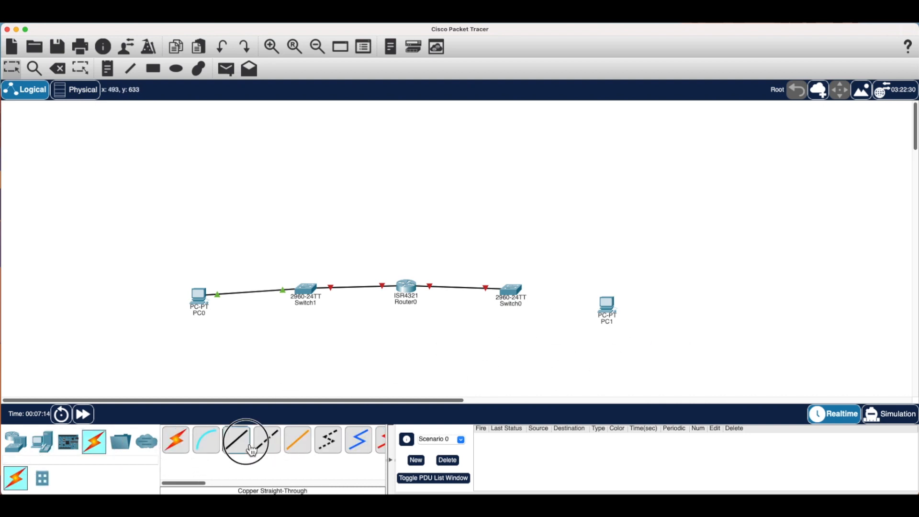
click(525, 288)
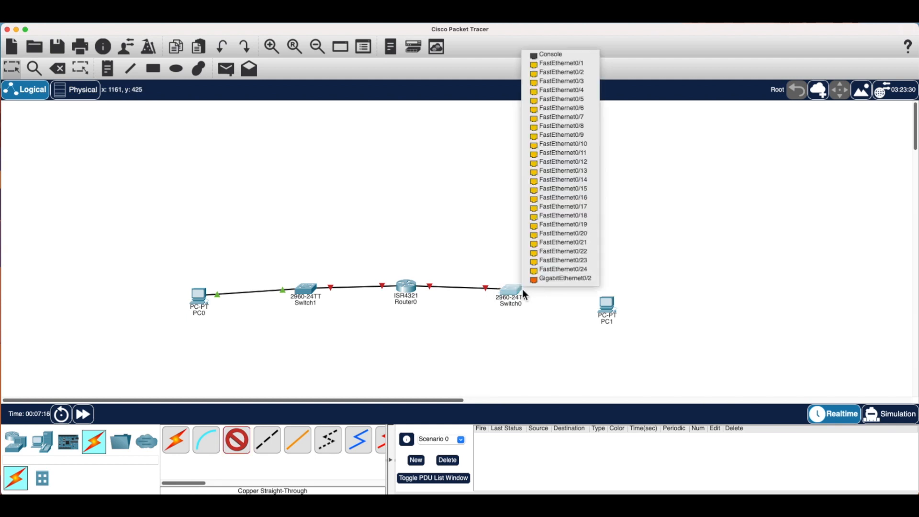
click(544, 66)
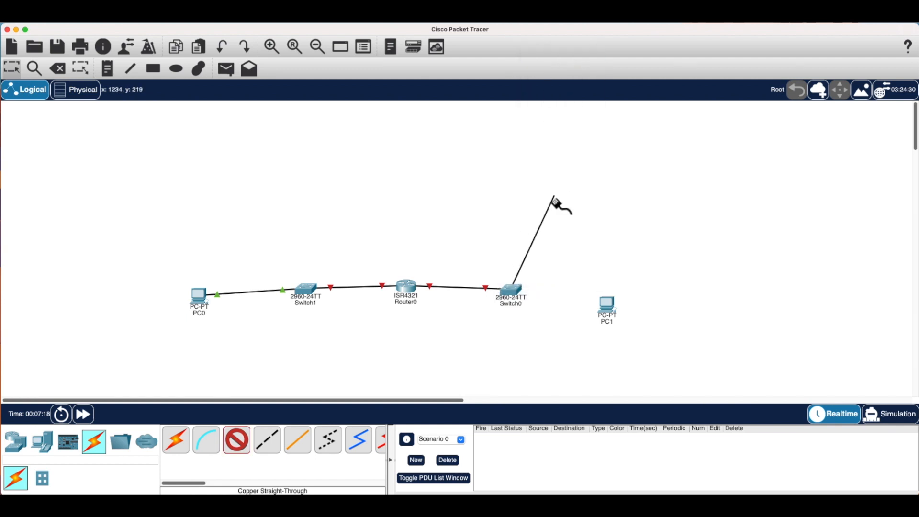
click(605, 305)
click(625, 334)
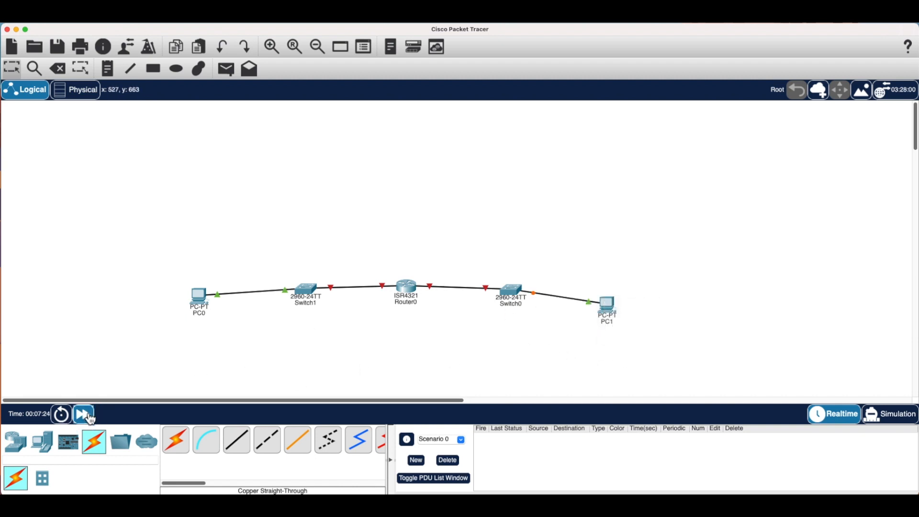
click(84, 414)
Step: Examine the port summaries of the router, the left switch and the left PC
mouse_move(413, 302)
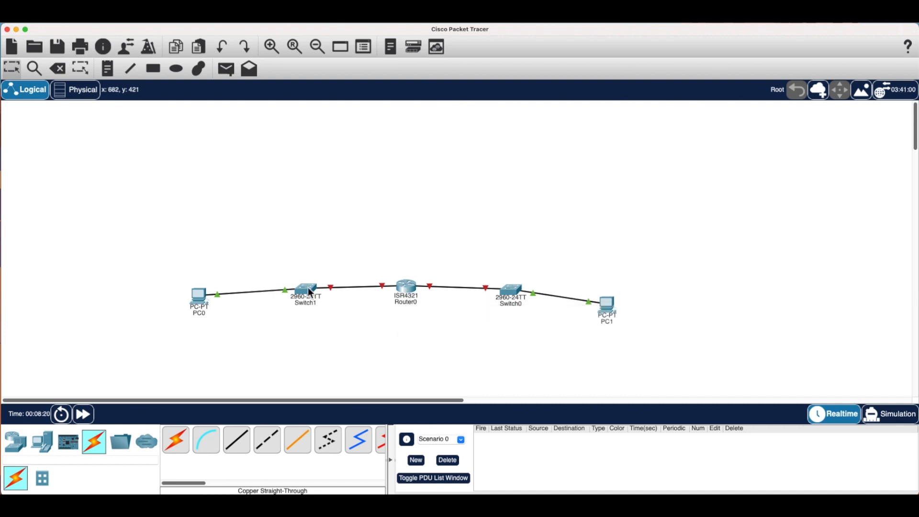
mouse_move(309, 290)
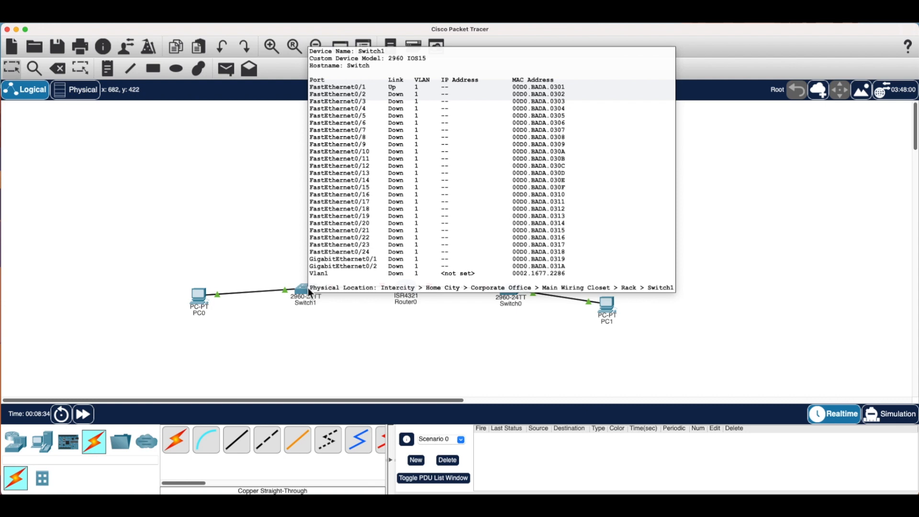
mouse_move(200, 307)
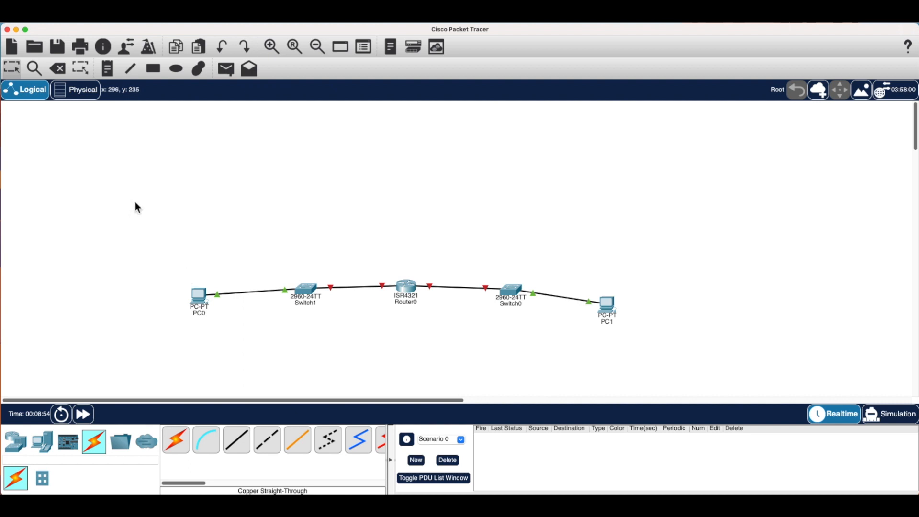
Step: Switch to the physical view and go through Home City and Corporate Office into the Main Wiring Closet
click(75, 90)
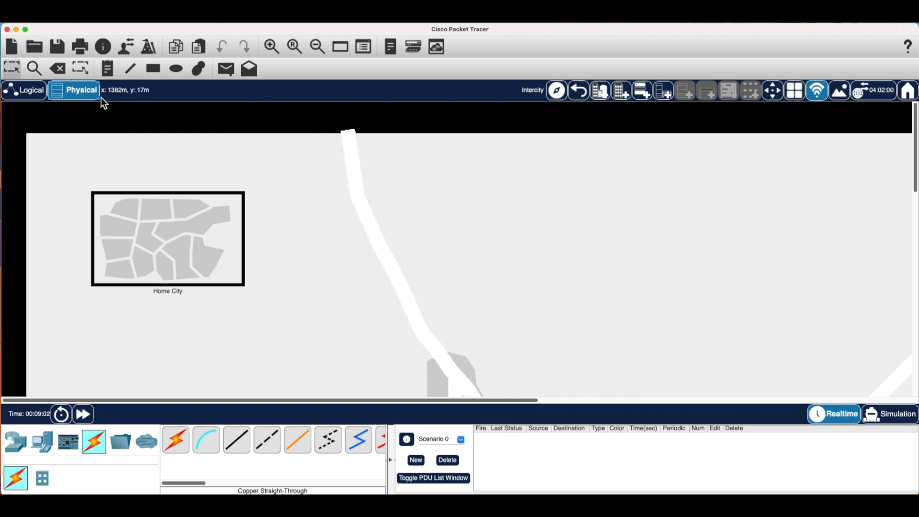
click(174, 250)
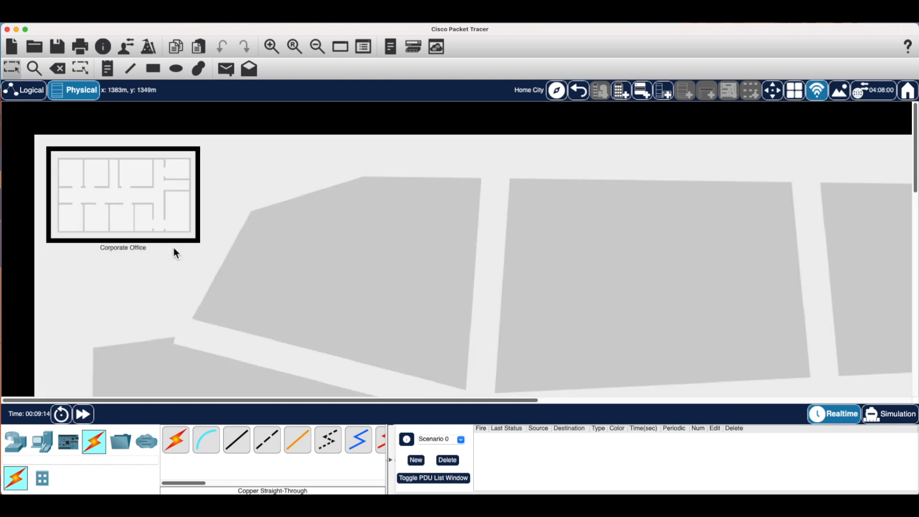
click(125, 207)
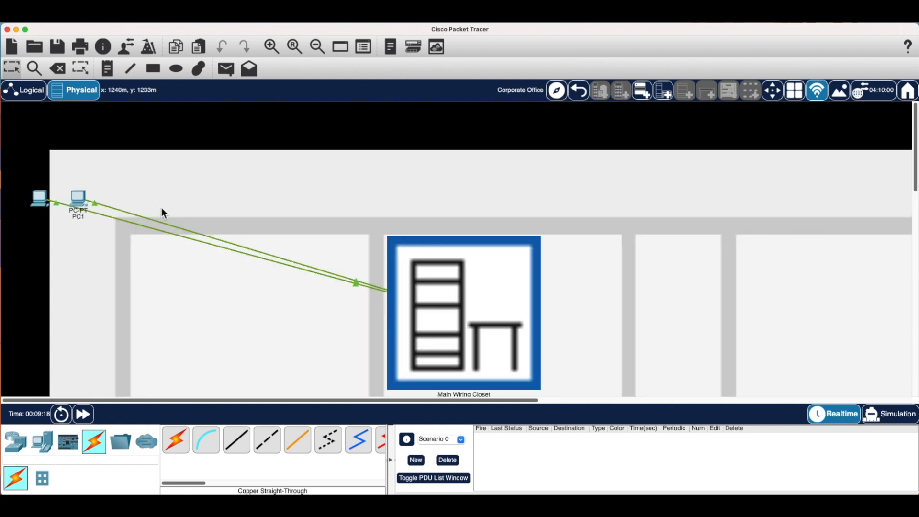
scroll(185, 208, down, 3)
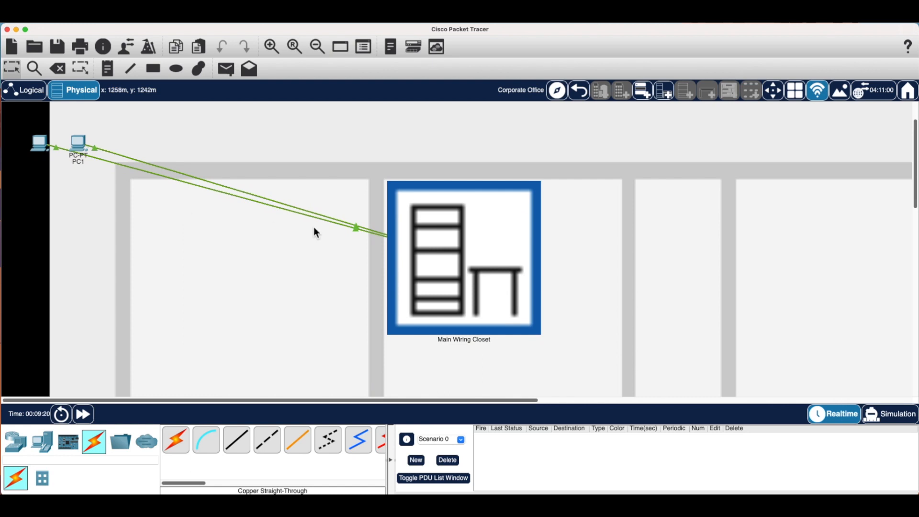
click(424, 254)
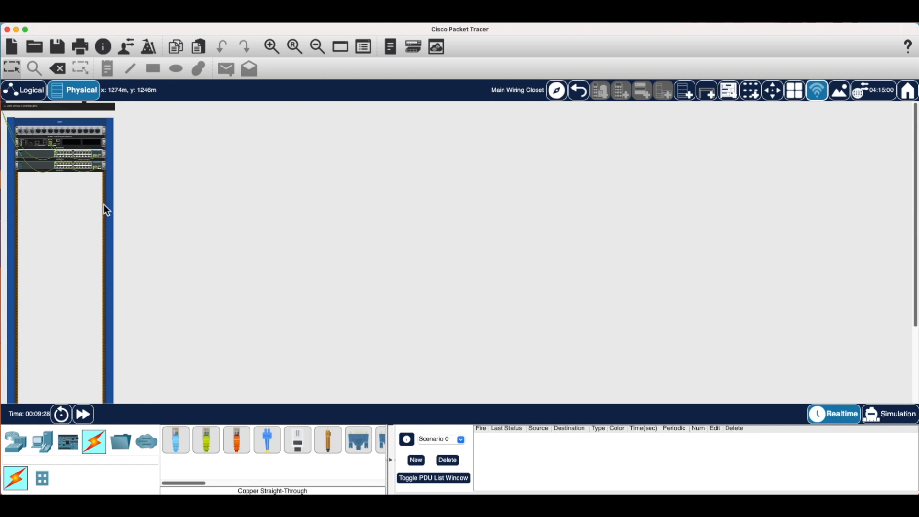
Step: Examine the rack's devices and their cabling up close, including the cables leading to the Corporate Office conduit
scroll(104, 204, down, 2)
scroll(104, 205, up, 2)
click(272, 47)
click(271, 47)
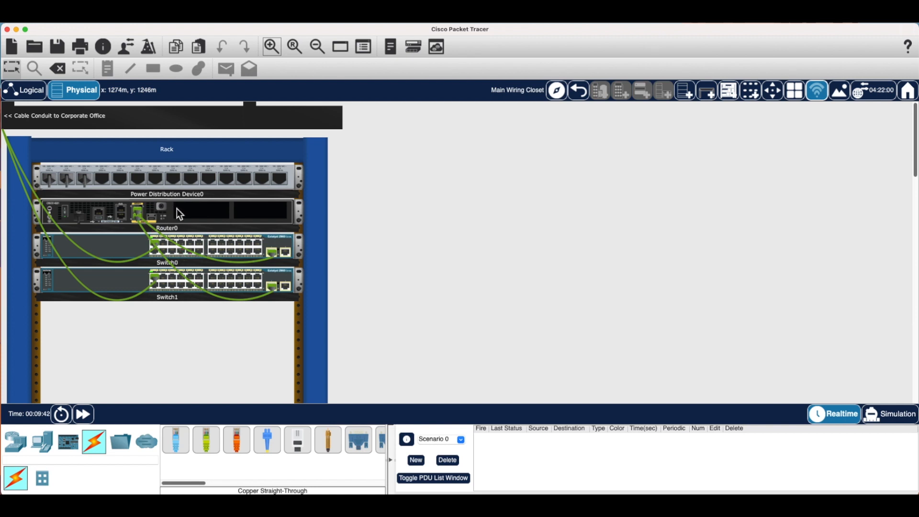
scroll(207, 225, down, 1)
scroll(208, 227, up, 1)
click(11, 120)
click(6, 117)
scroll(113, 384, down, 4)
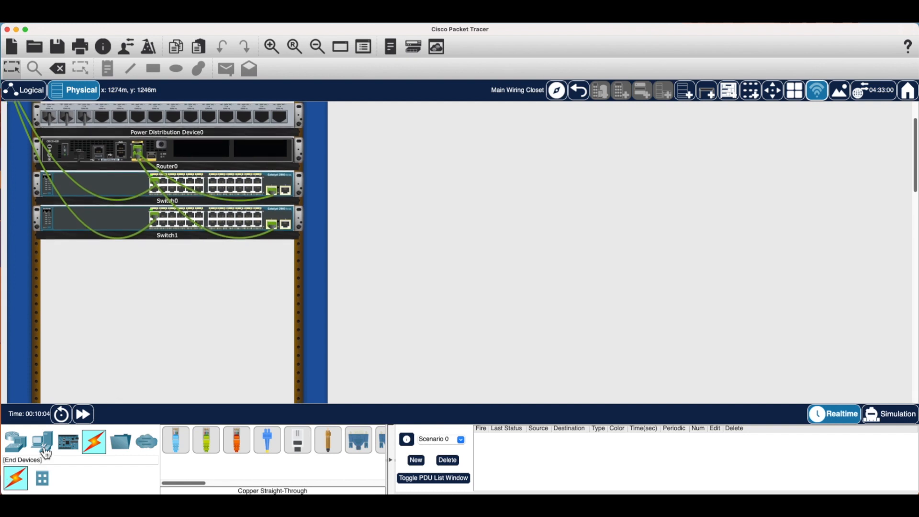
Step: Add a 4321 router and two 2960 switches below it to the rack, under the existing devices
click(21, 452)
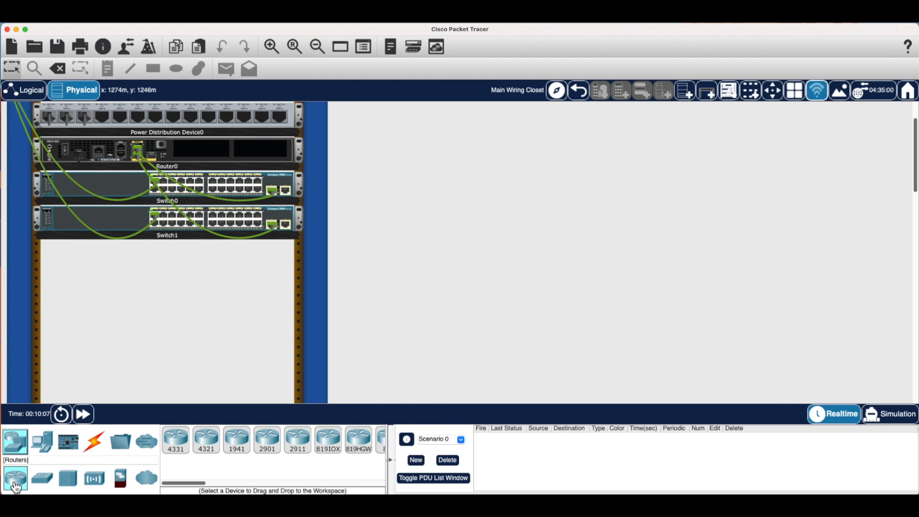
drag(207, 455, 178, 306)
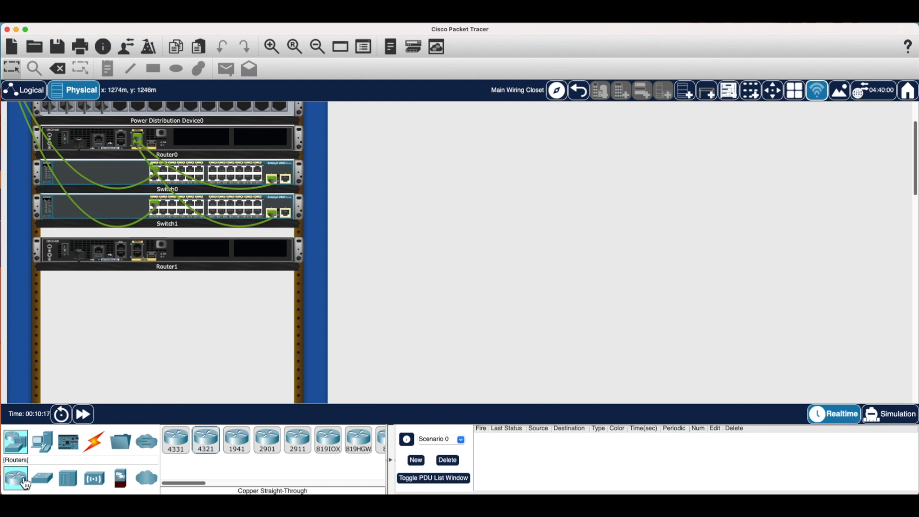
click(41, 480)
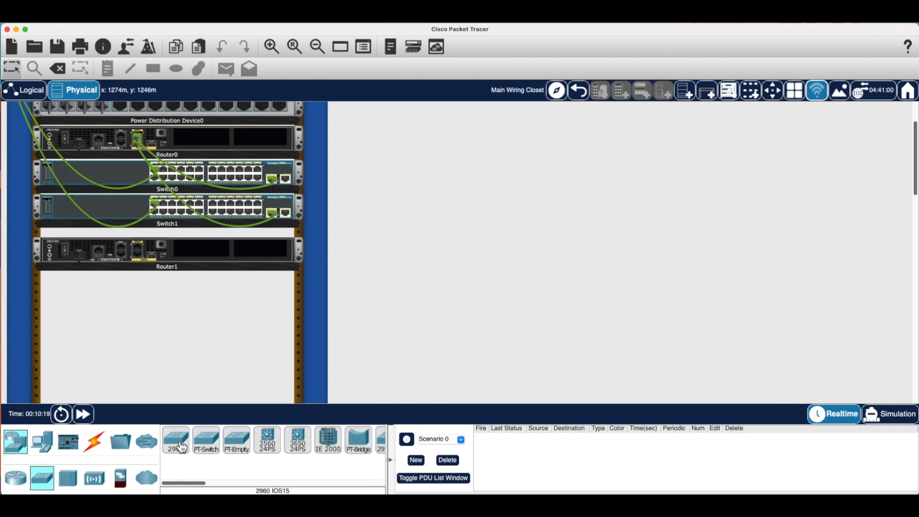
drag(175, 440, 168, 274)
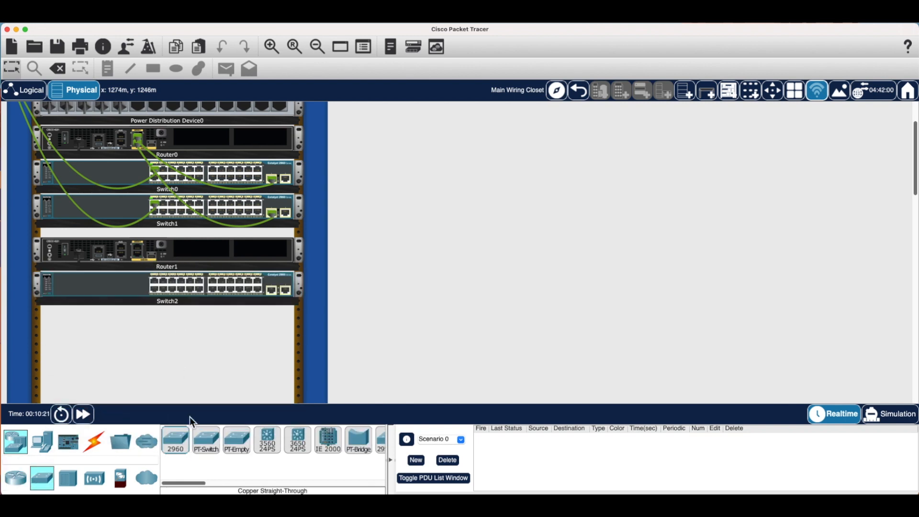
drag(184, 451, 172, 314)
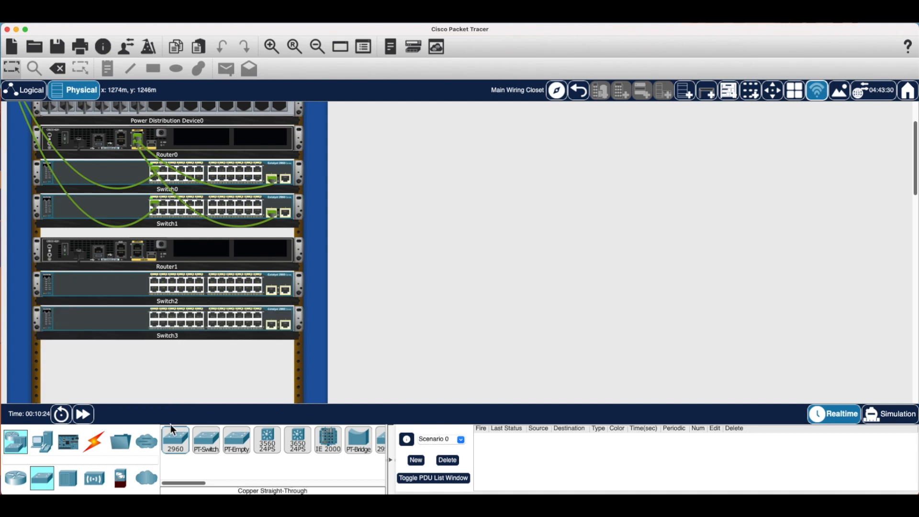
Step: Add a PC to the table beside the rack in the Main Wiring Closet
click(46, 446)
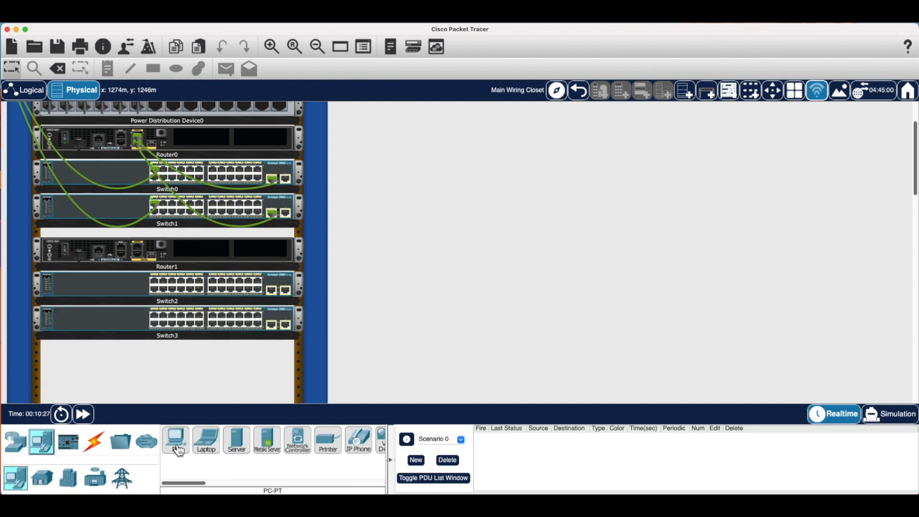
drag(186, 447, 498, 176)
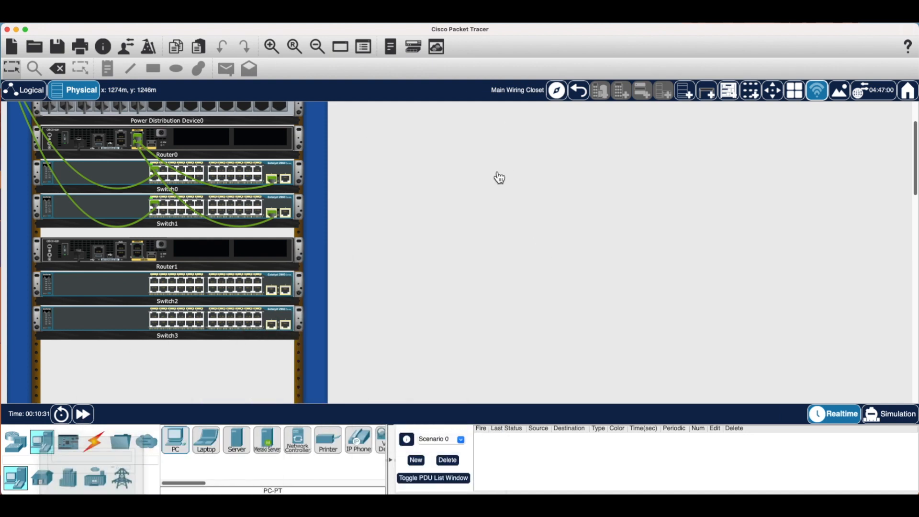
drag(182, 430, 505, 154)
click(180, 441)
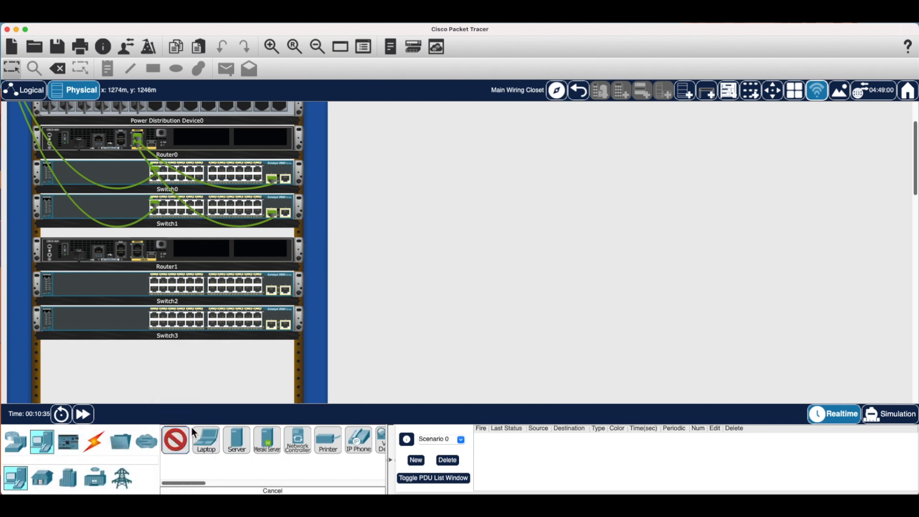
click(417, 252)
scroll(422, 268, down, 5)
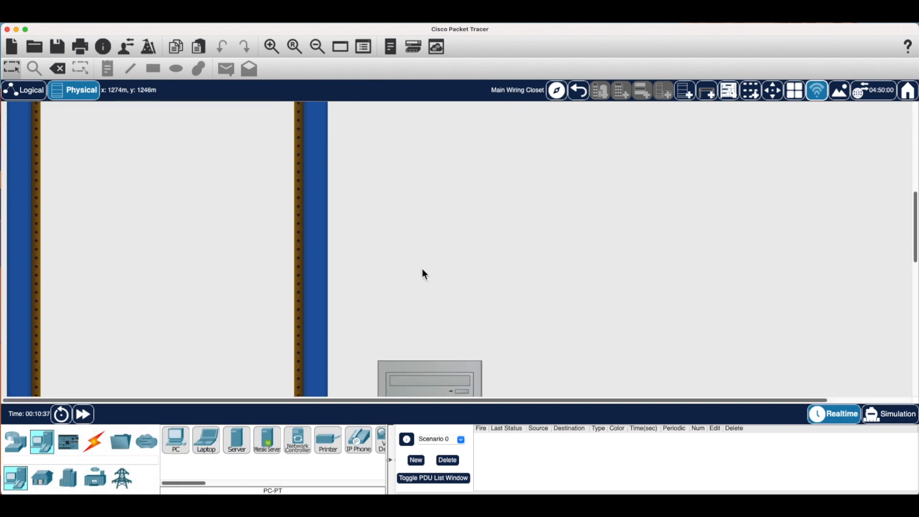
scroll(422, 269, down, 10)
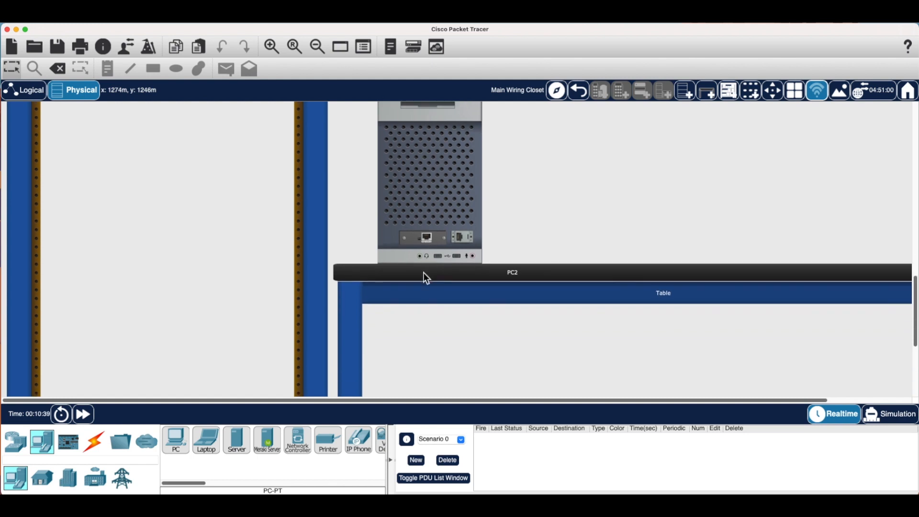
scroll(423, 272, down, 2)
scroll(423, 273, up, 4)
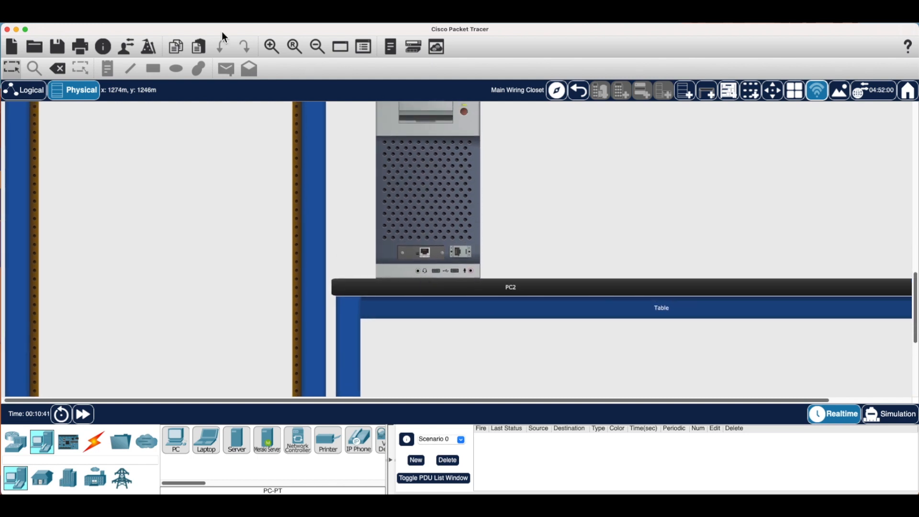
Step: Add a second PC on the table, to the right of the first one
click(317, 48)
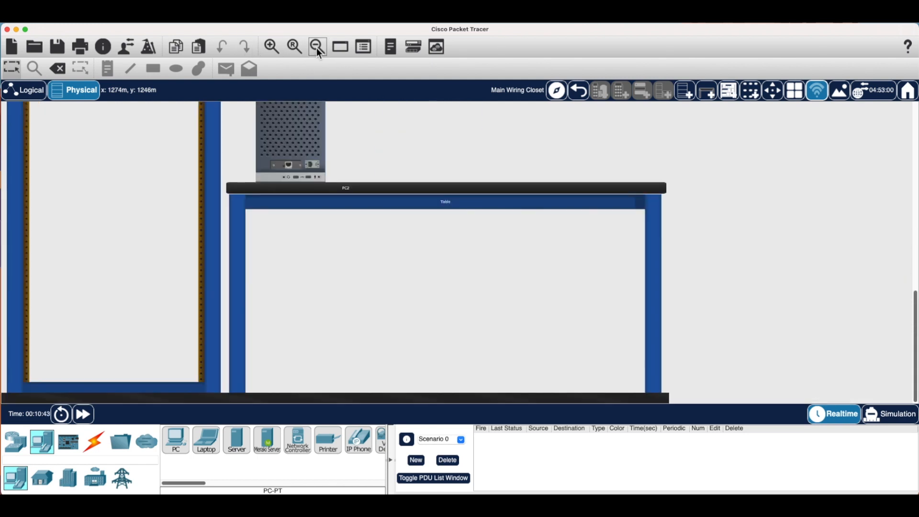
click(317, 48)
scroll(237, 195, up, 4)
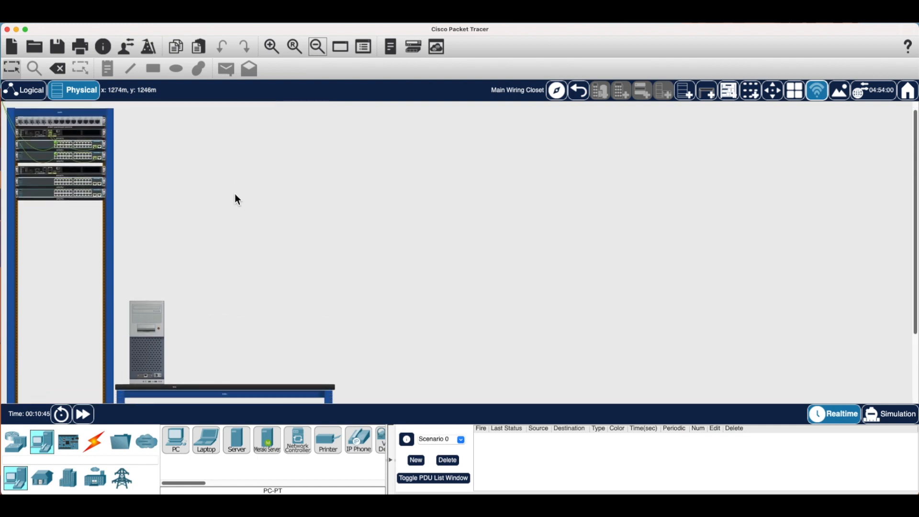
scroll(133, 285, down, 3)
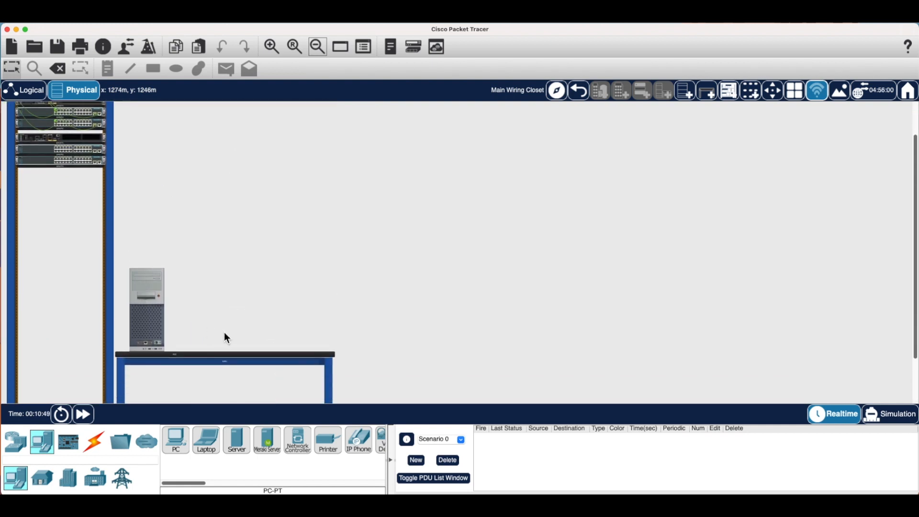
scroll(224, 333, up, 3)
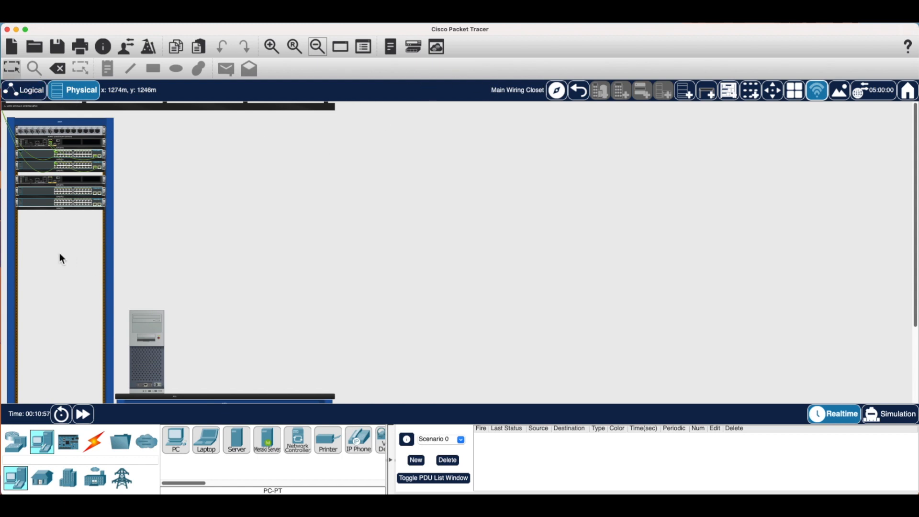
click(45, 451)
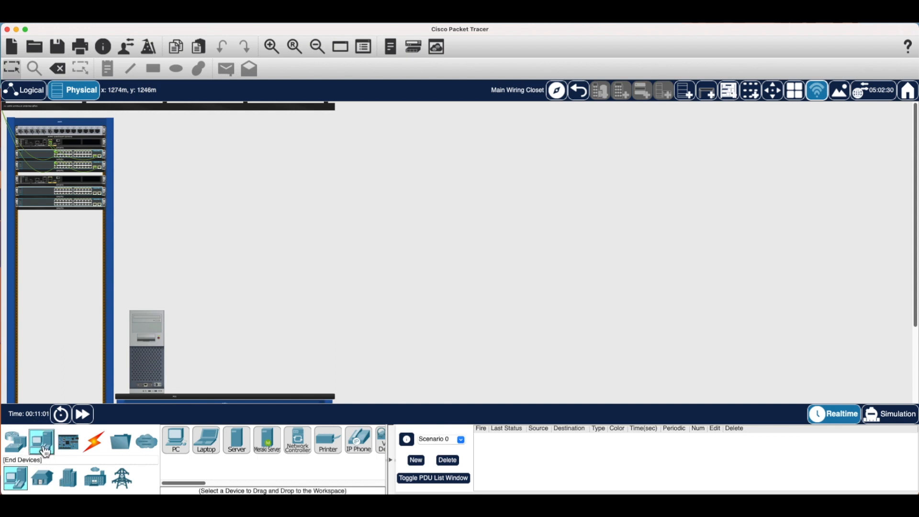
click(182, 444)
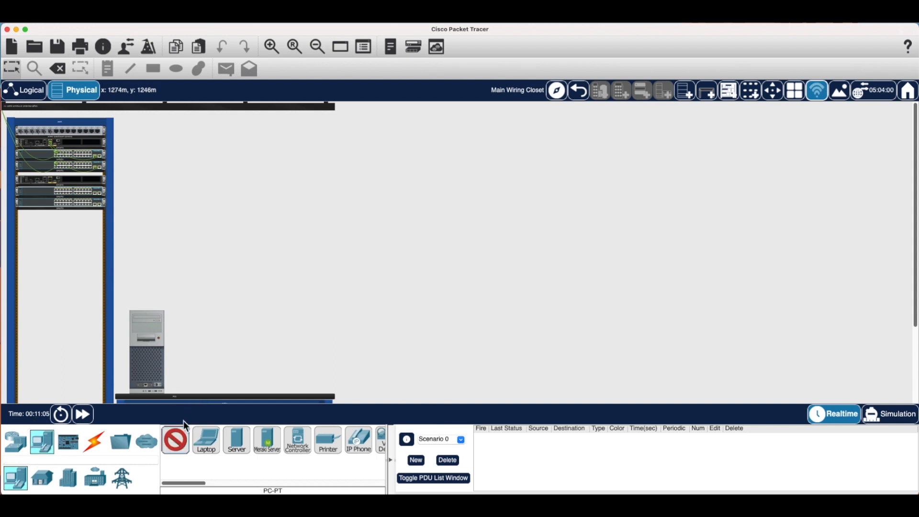
click(238, 333)
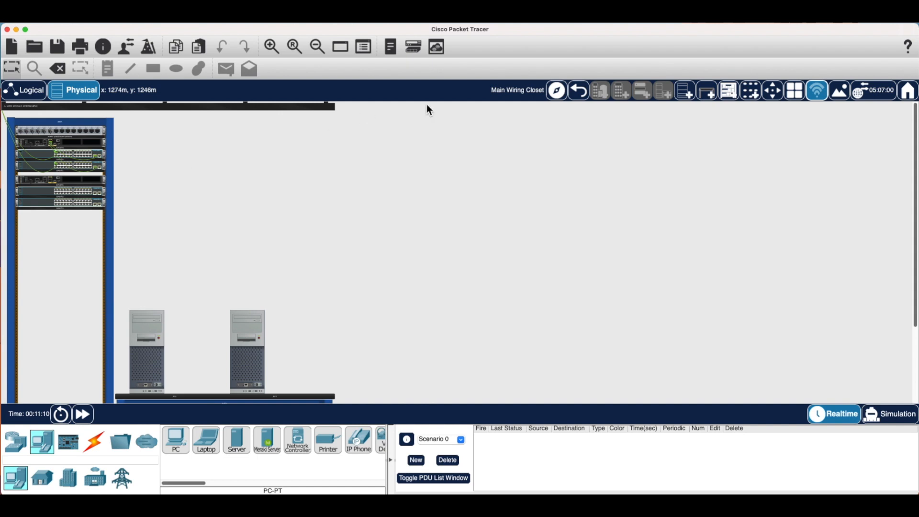
Step: Connect Router1's lower Gigabit Ethernet port to Switch2's first Gigabit Ethernet port with a Copper Straight-Through cable
click(271, 47)
click(271, 48)
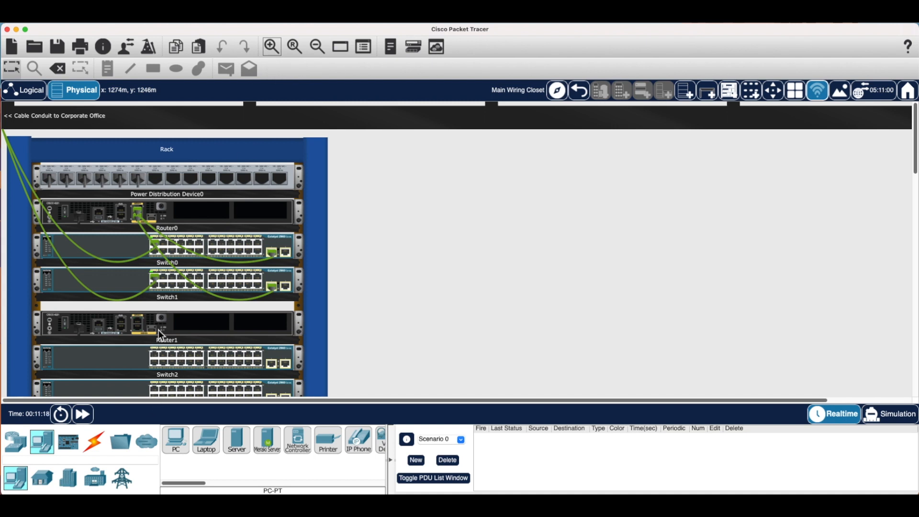
scroll(200, 311, down, 3)
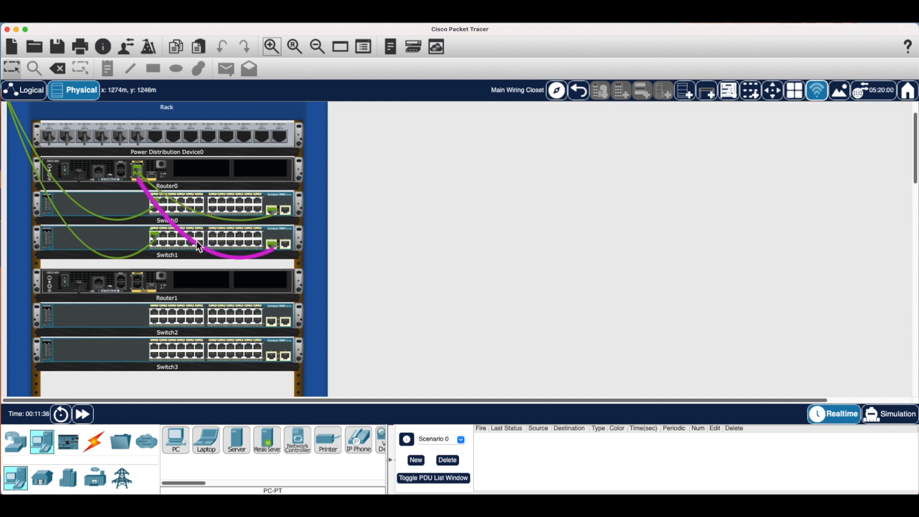
click(103, 445)
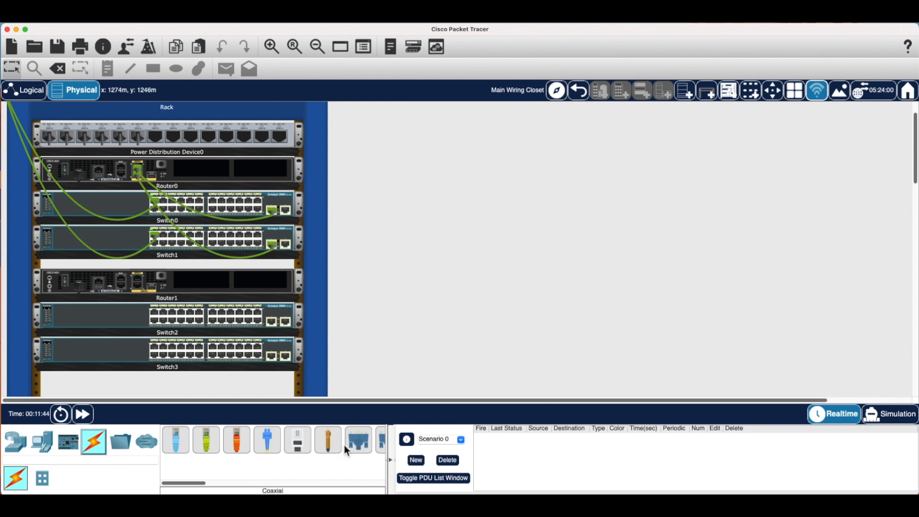
scroll(345, 450, right, 5)
scroll(344, 451, left, 5)
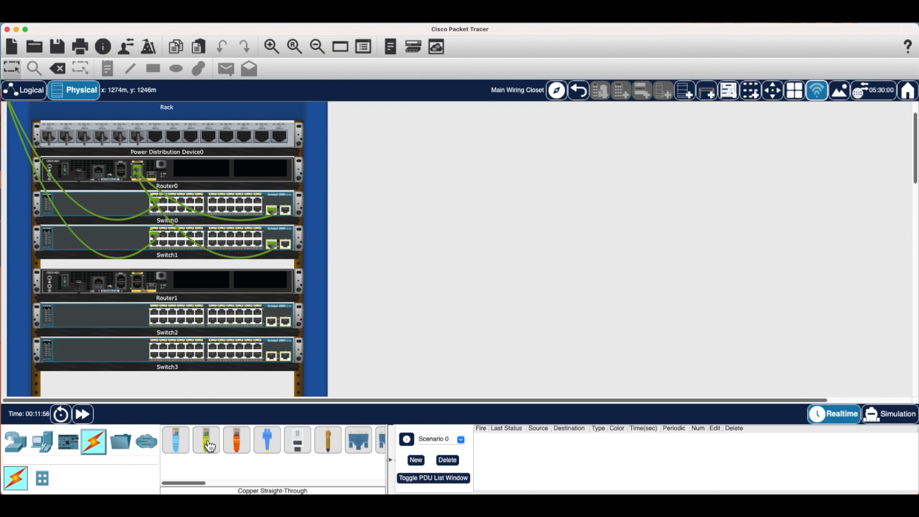
click(272, 46)
scroll(234, 190, down, 5)
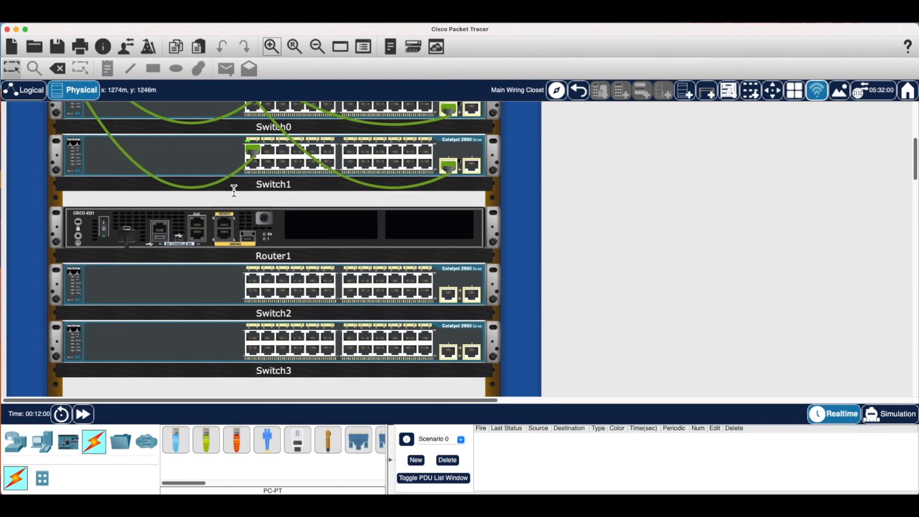
scroll(234, 190, down, 2)
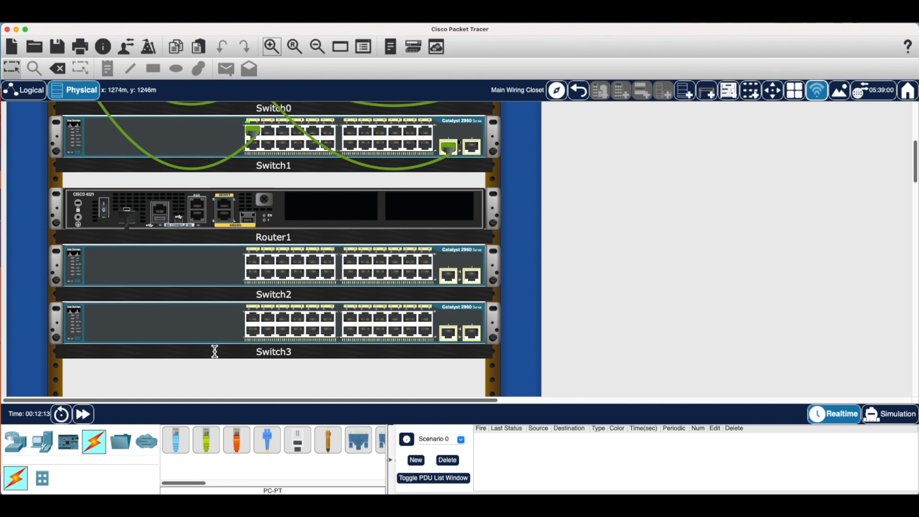
click(213, 452)
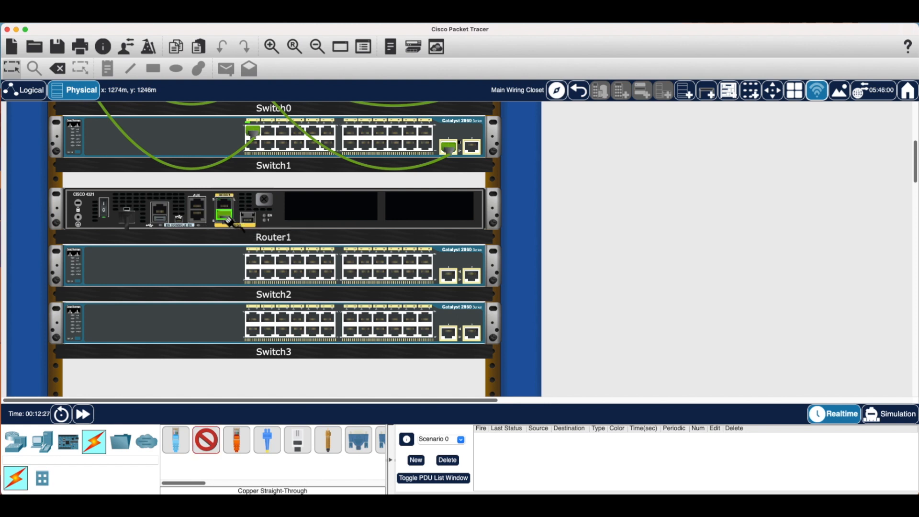
click(453, 278)
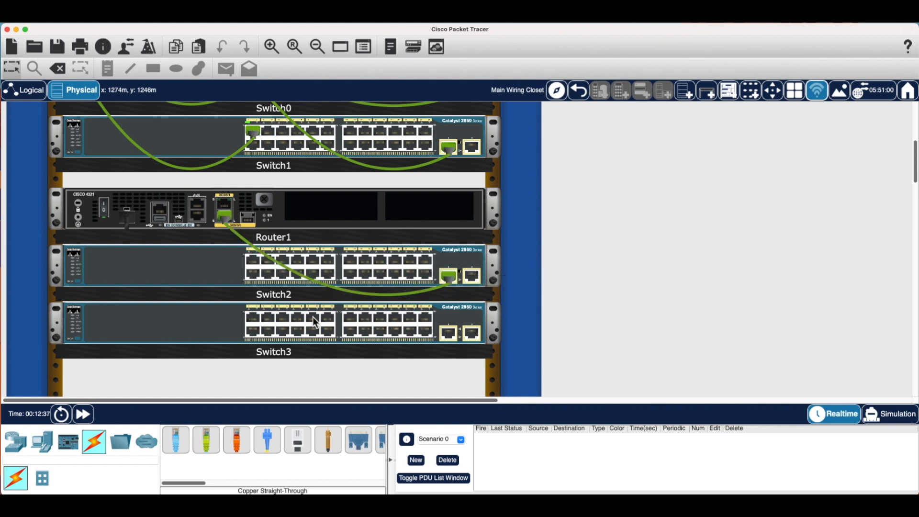
Step: Connect Router1's upper Gigabit Ethernet port to Switch3's first Gigabit Ethernet port with a Copper Straight-Through cable
click(206, 439)
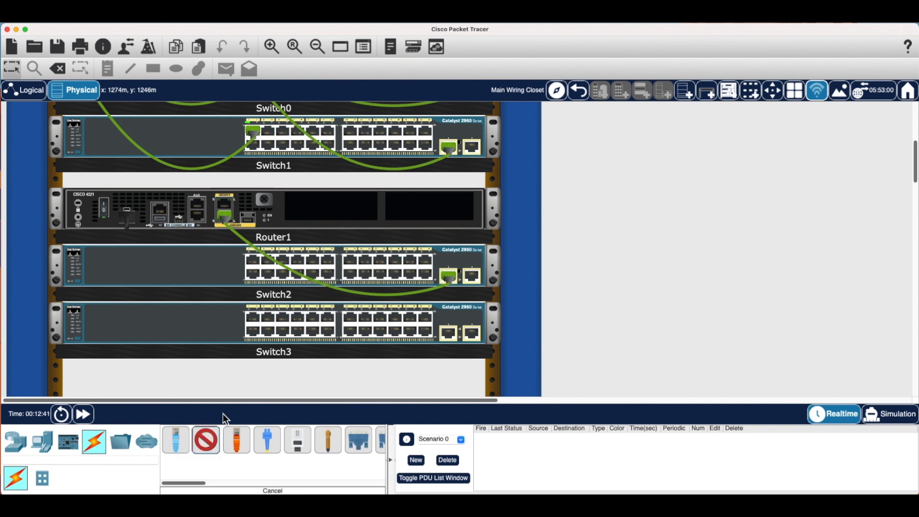
click(224, 209)
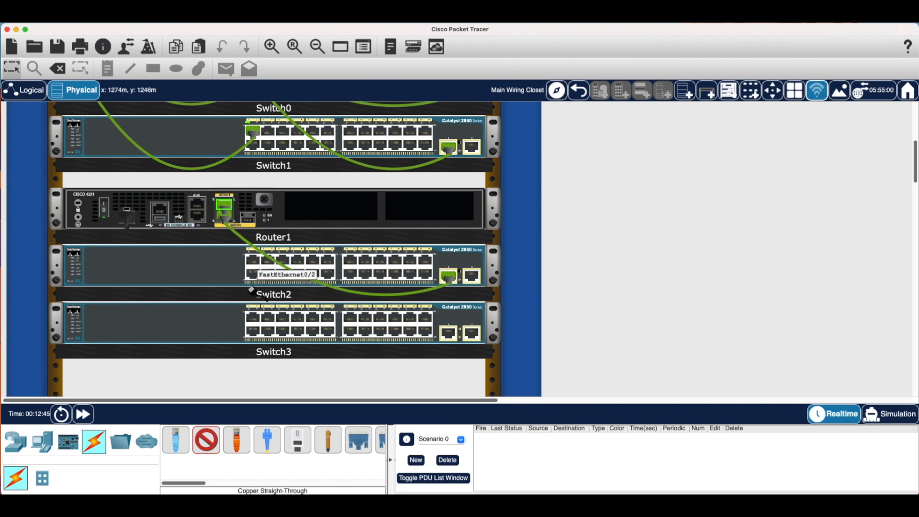
click(449, 334)
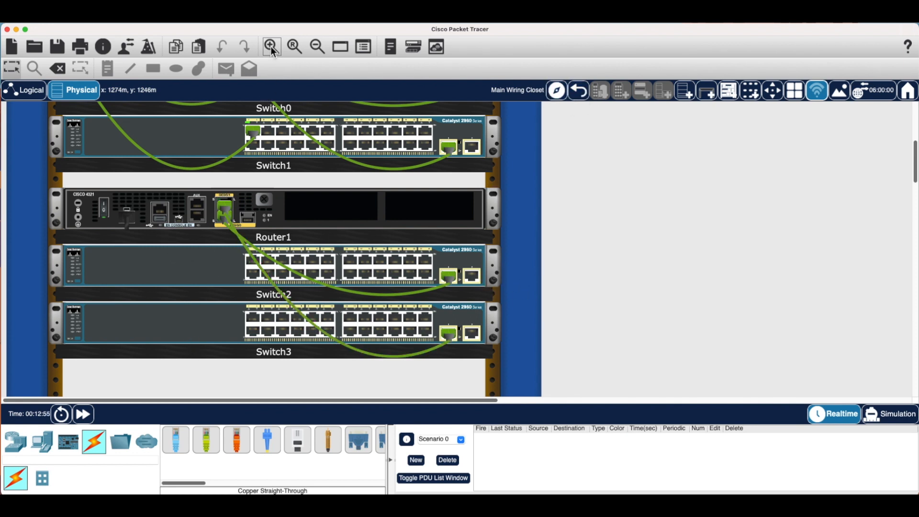
Step: Connect FastEthernet0/1 on Switch2 to PC2's network port with a Copper Straight-Through cable
click(314, 47)
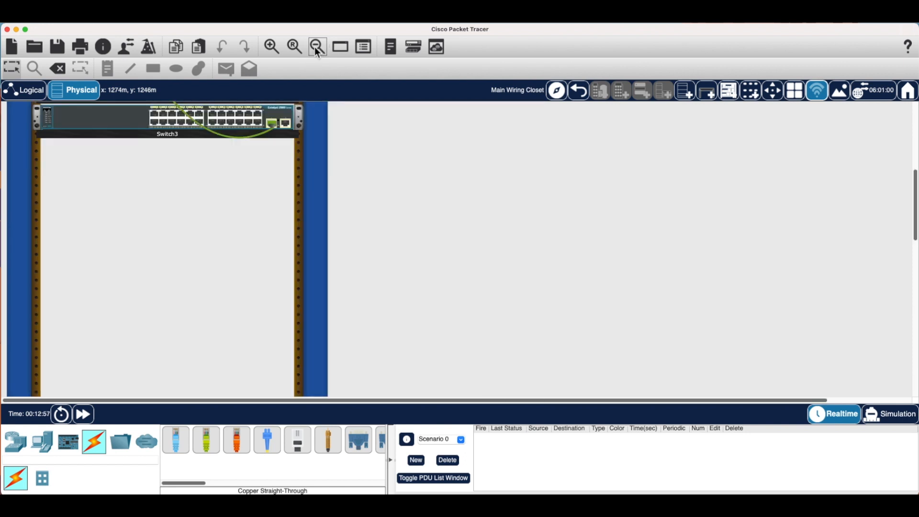
scroll(300, 167, down, 5)
scroll(292, 171, up, 8)
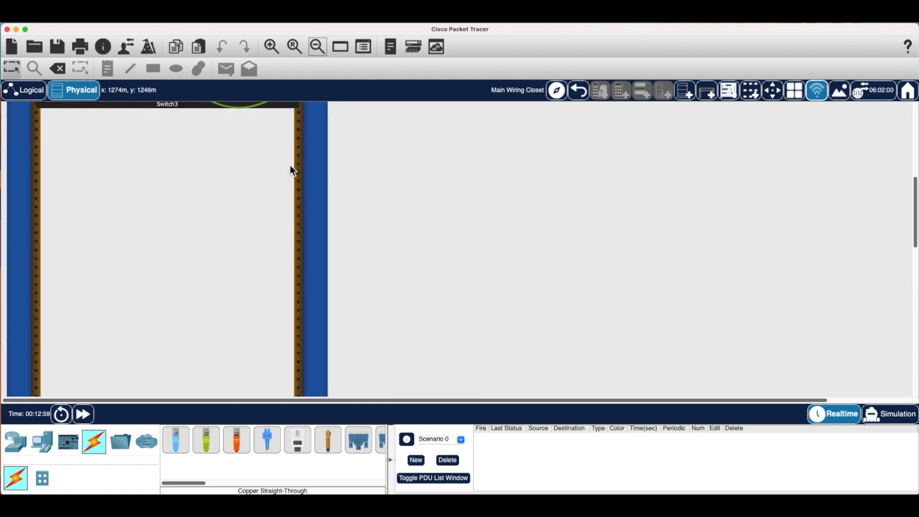
scroll(286, 173, up, 2)
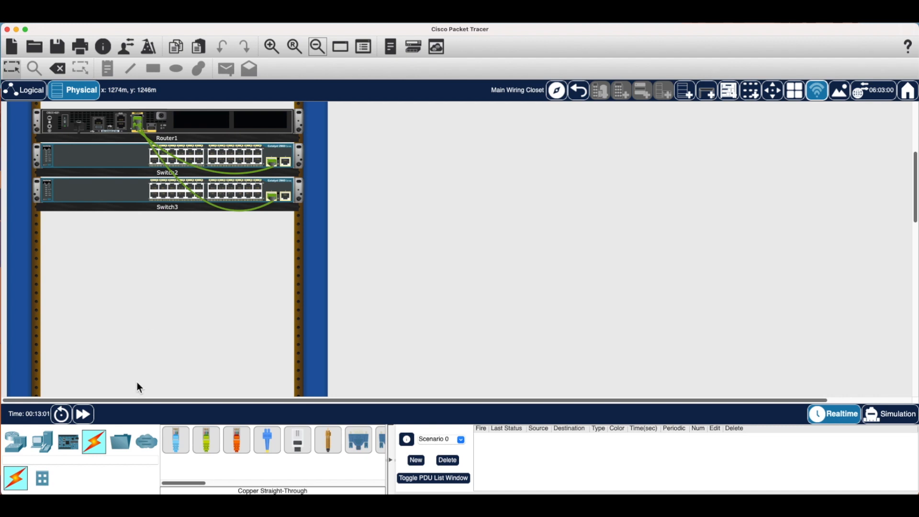
click(209, 451)
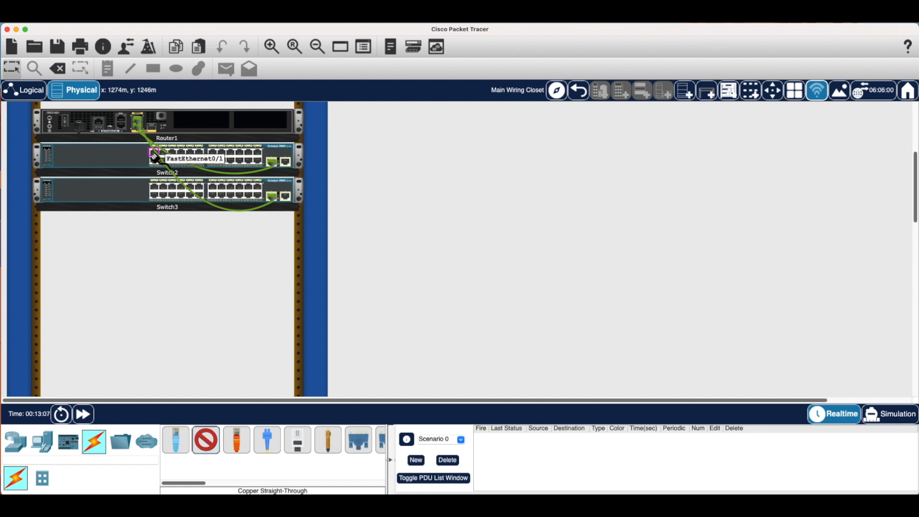
click(154, 155)
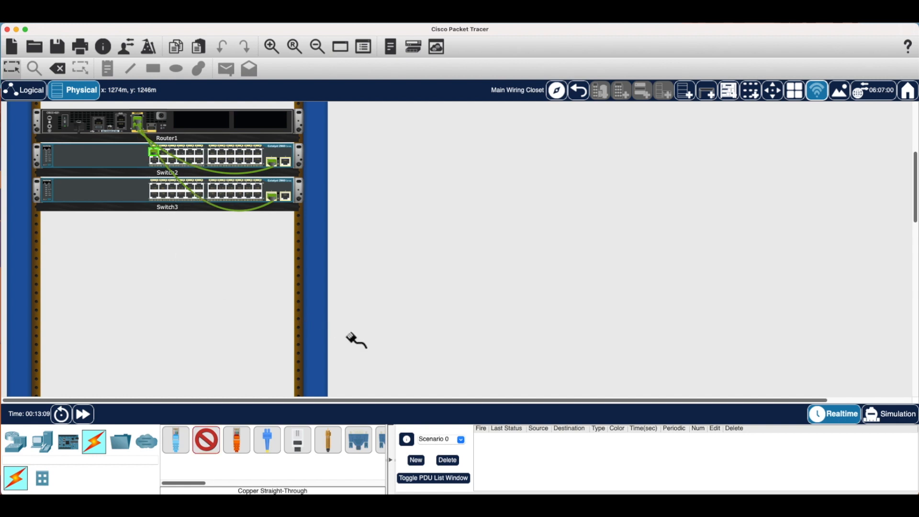
scroll(356, 341, down, 10)
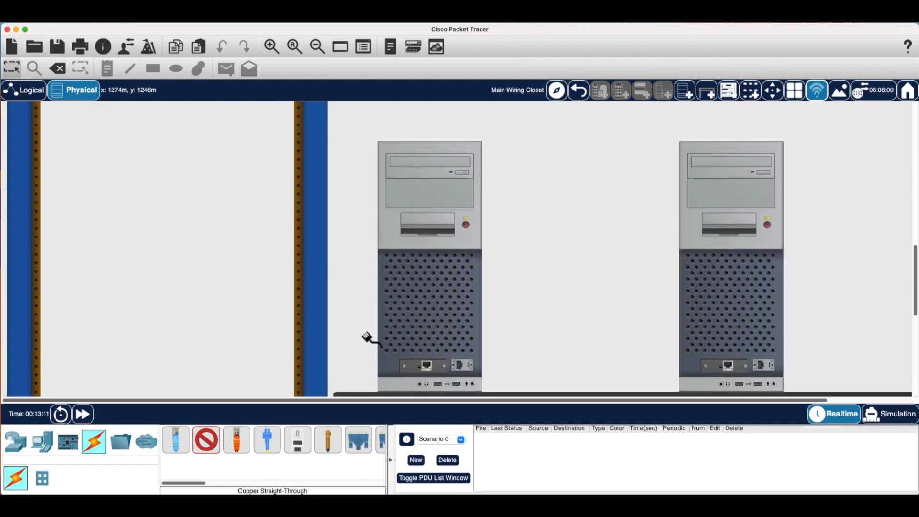
scroll(369, 340, down, 5)
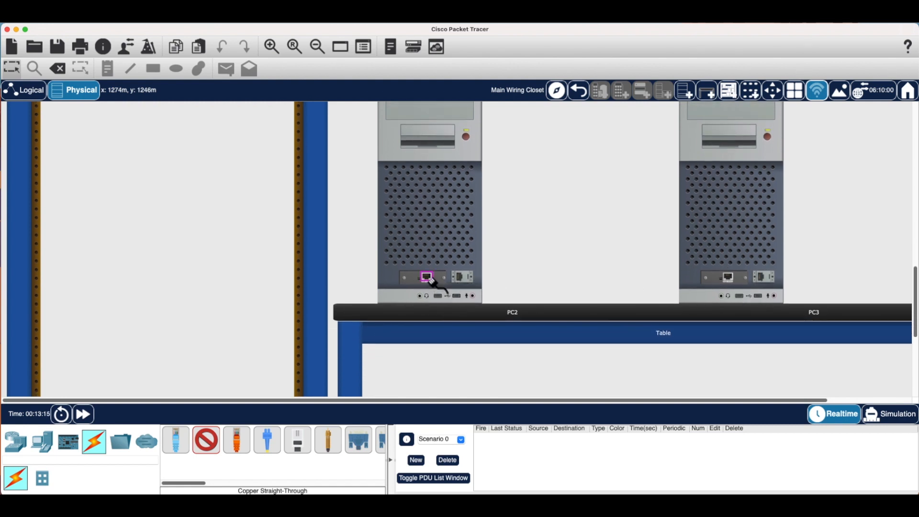
click(430, 279)
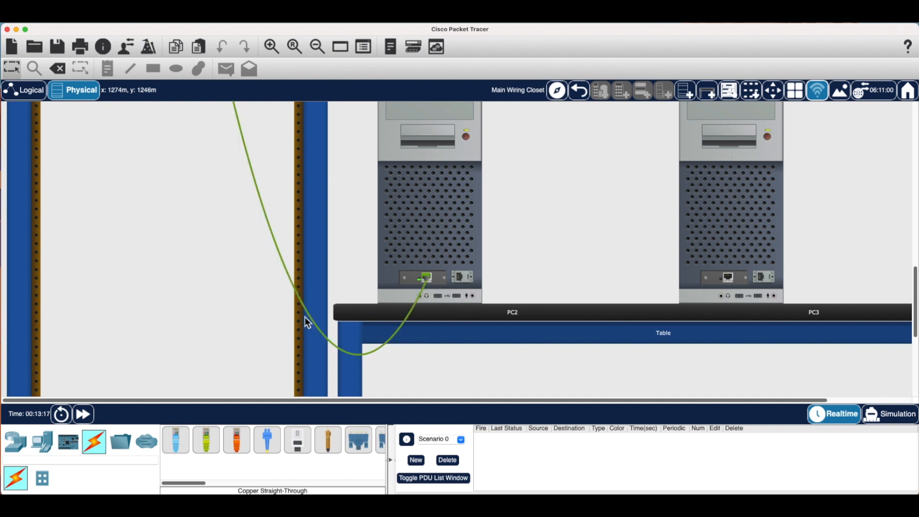
Step: Connect PC3's network port to the first FastEthernet port on Switch3 with a Copper Straight-Through cable
click(207, 444)
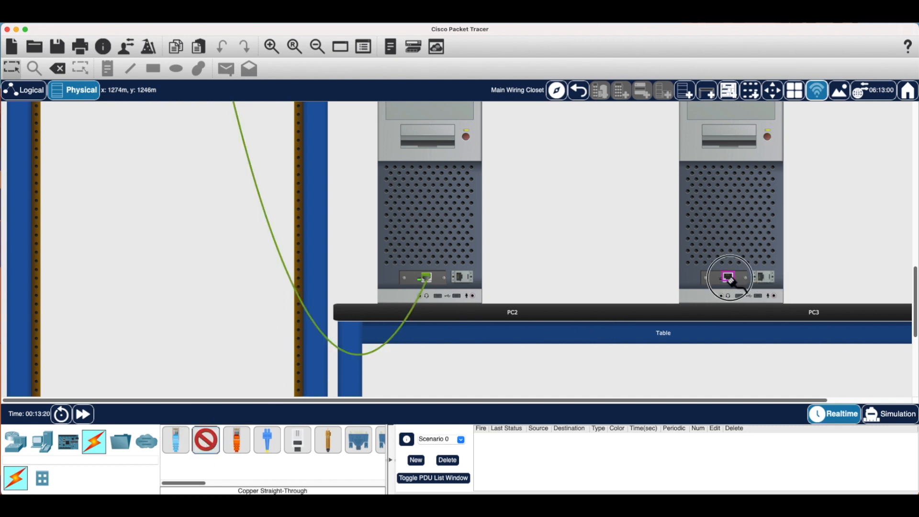
click(728, 278)
scroll(308, 218, up, 5)
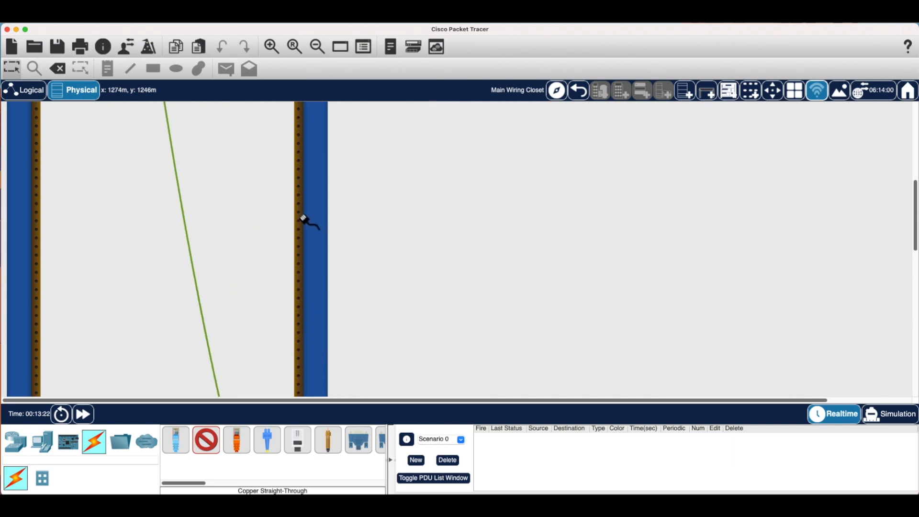
scroll(303, 219, up, 5)
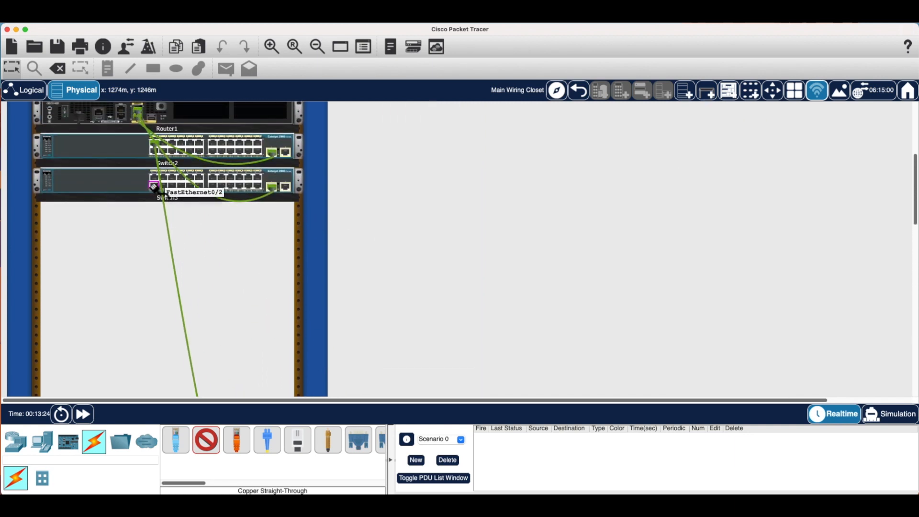
click(156, 180)
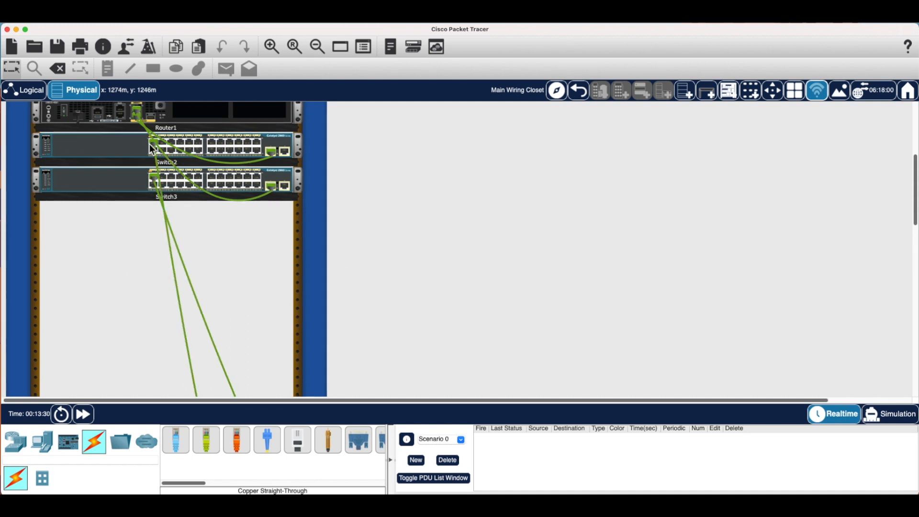
scroll(131, 148, down, 10)
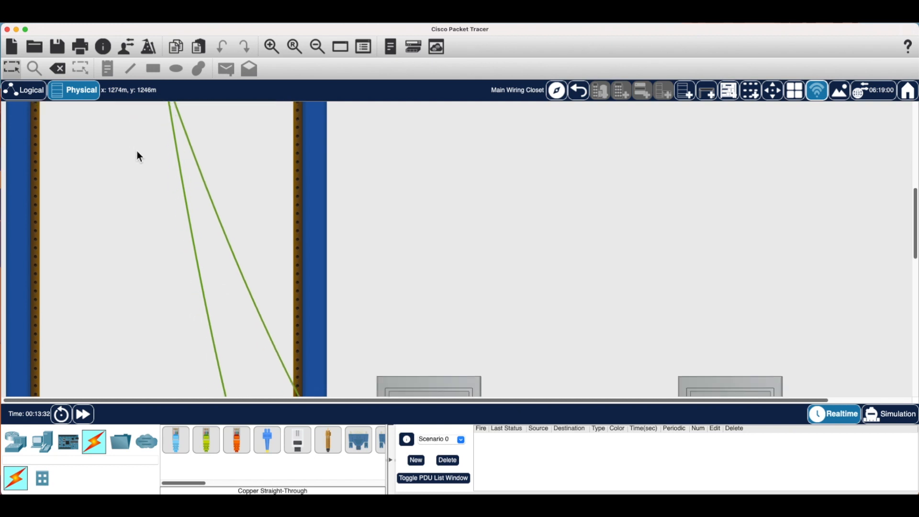
scroll(147, 160, down, 5)
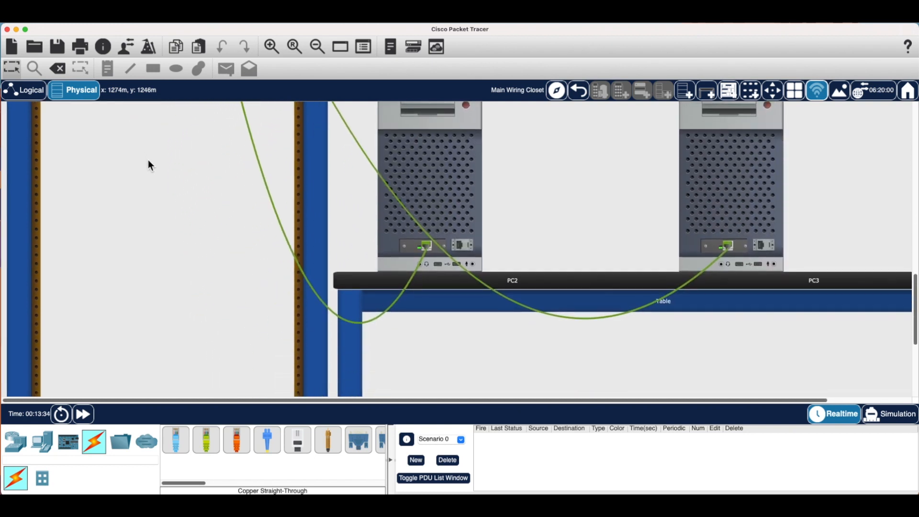
Step: In the logical view, arrange PC3, Switch3, Router1, Switch2 and PC2 in a row below the first network
scroll(147, 162, up, 15)
scroll(147, 163, up, 5)
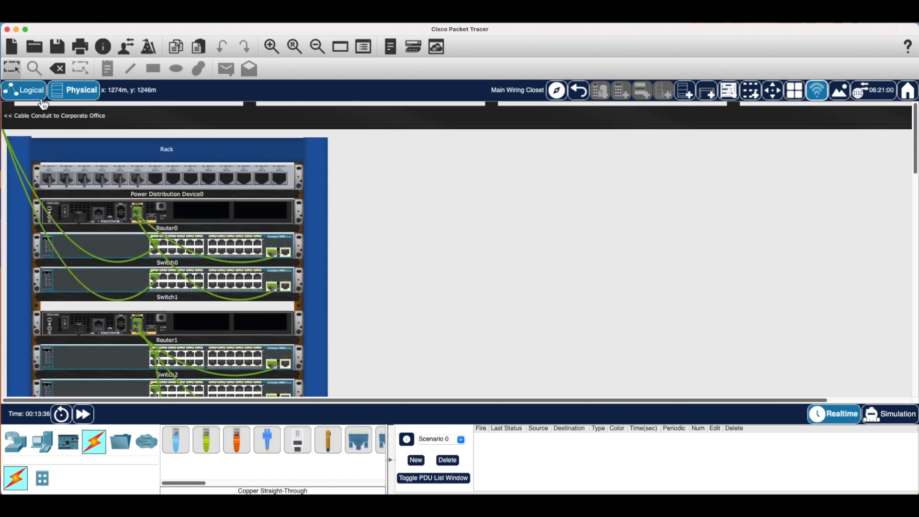
click(31, 93)
scroll(309, 261, down, 5)
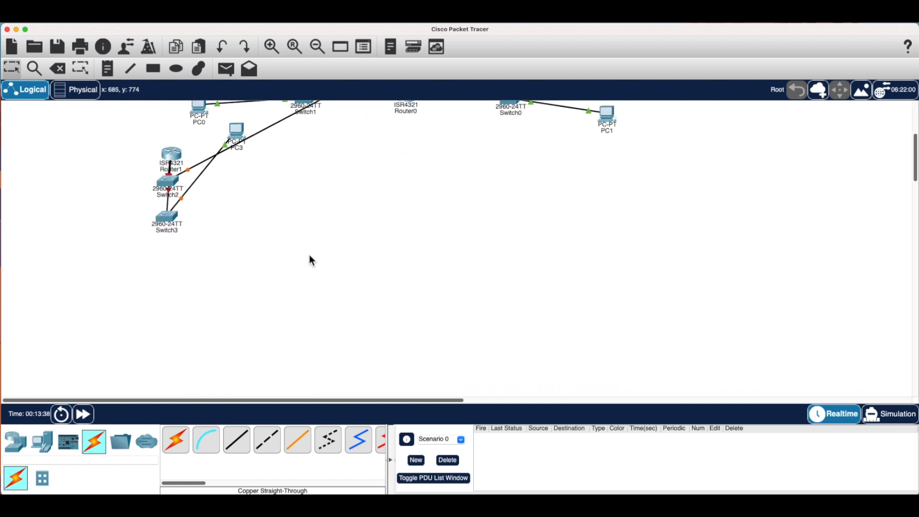
scroll(309, 261, up, 4)
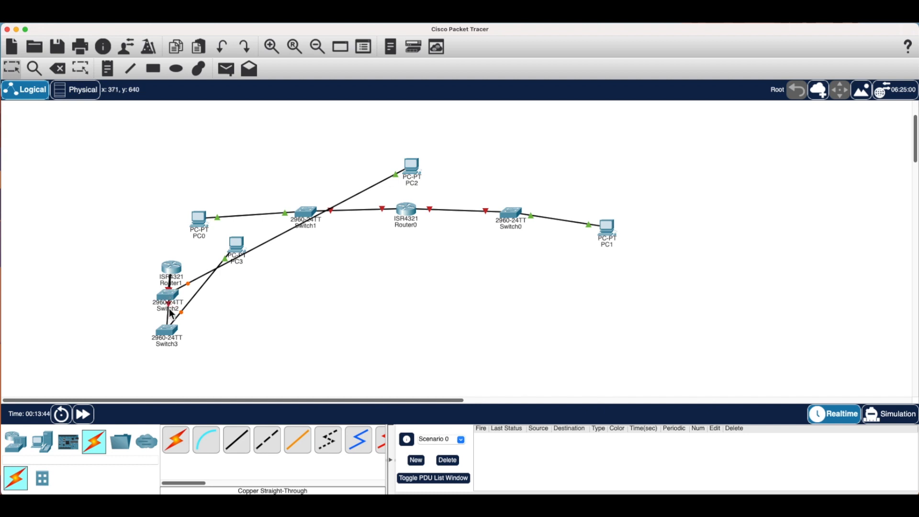
drag(423, 170, 613, 319)
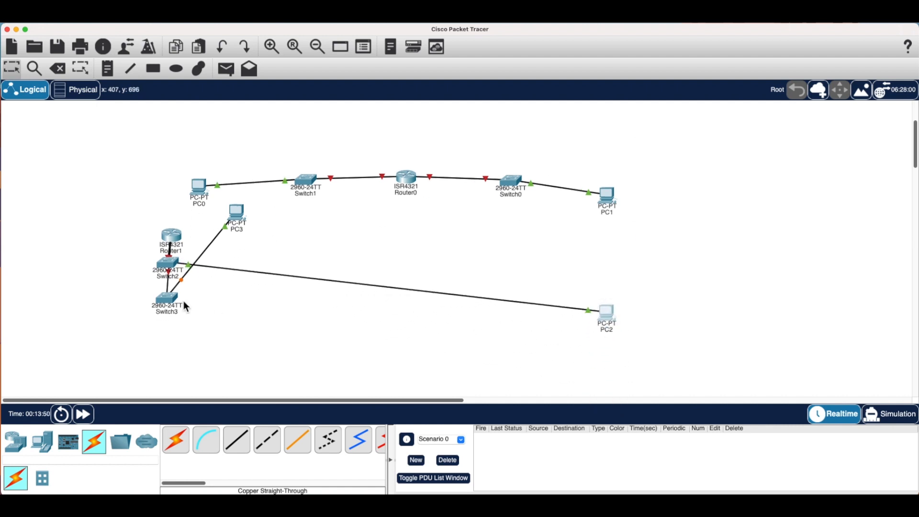
drag(168, 265, 182, 300)
drag(173, 247, 402, 275)
drag(190, 305, 477, 283)
drag(162, 304, 266, 282)
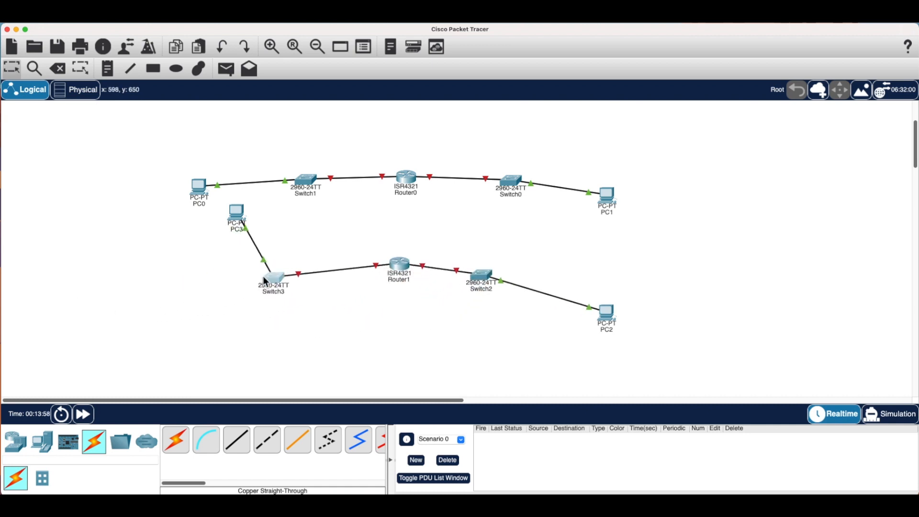
drag(236, 215, 168, 290)
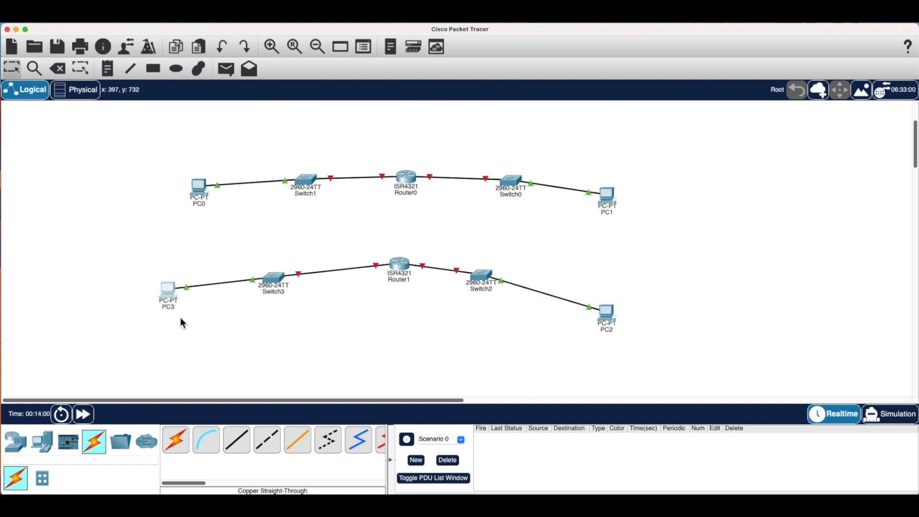
Step: Examine the rack and table cabling in the physical view and compare it with the two networks in the logical view
click(82, 90)
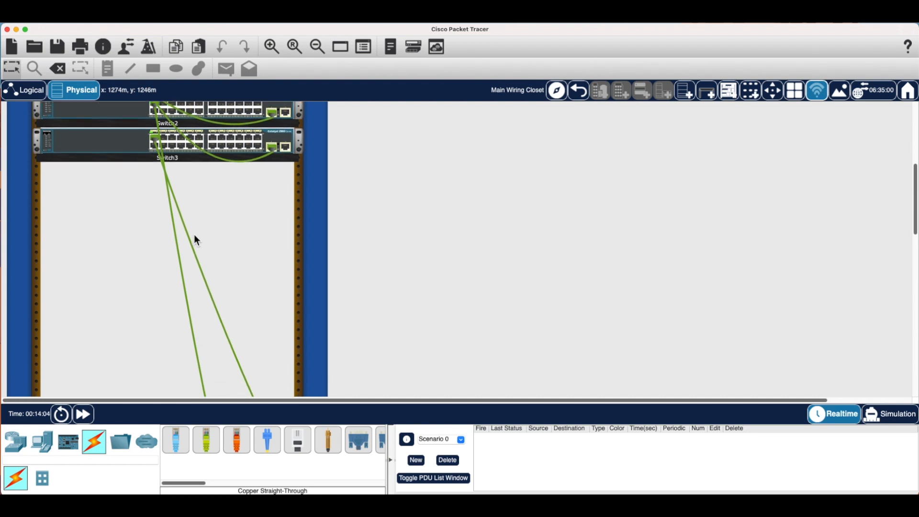
scroll(194, 234, down, 10)
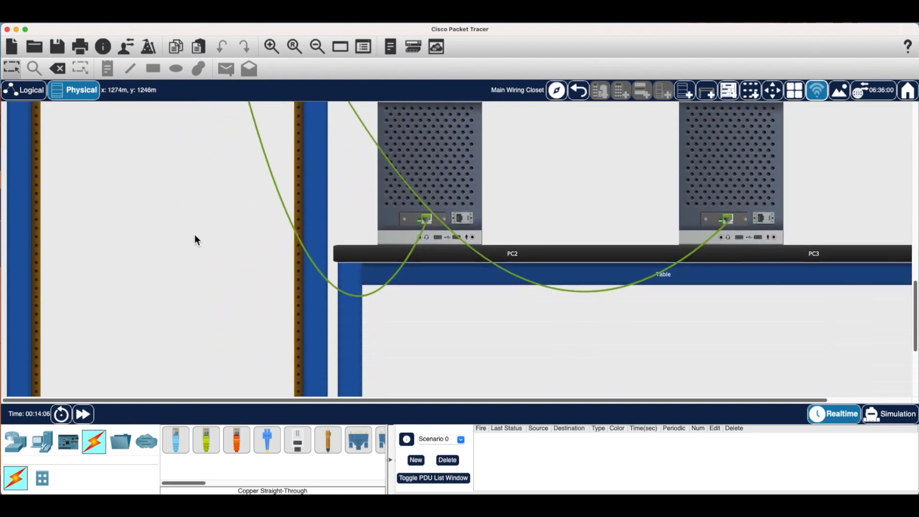
scroll(195, 234, up, 12)
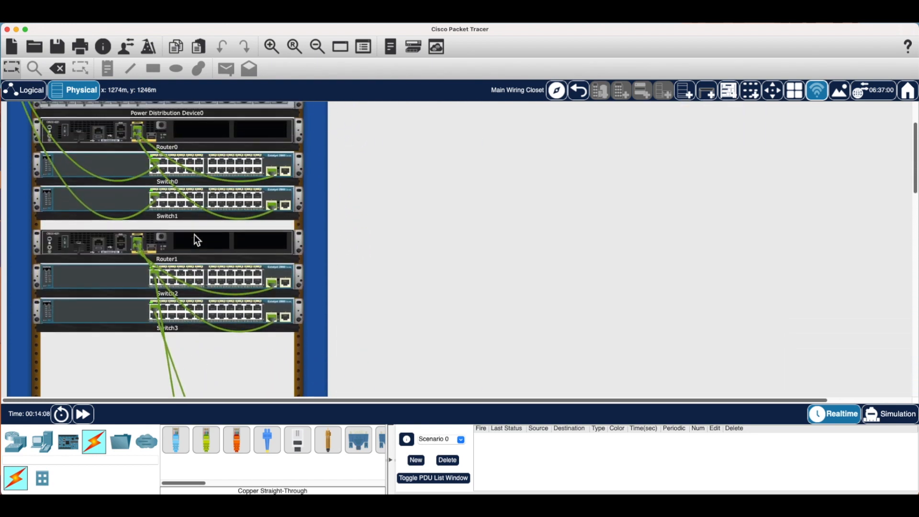
scroll(189, 234, up, 2)
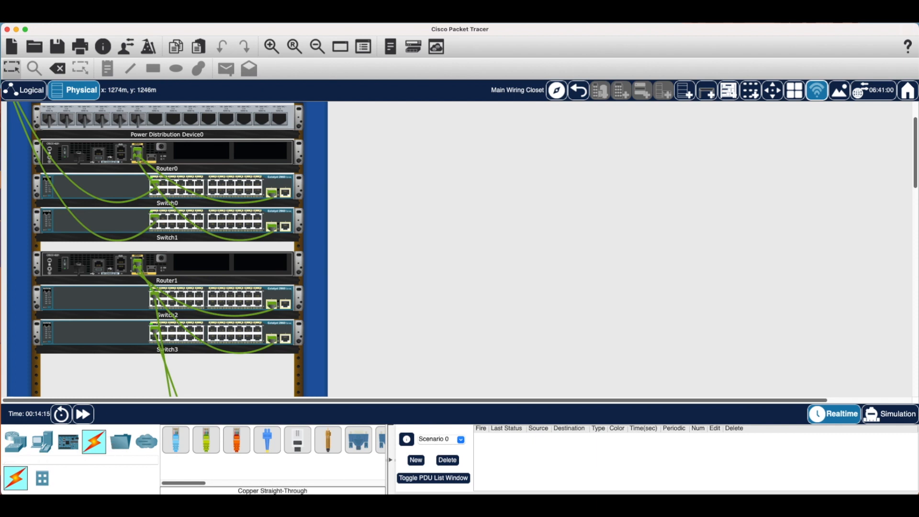
click(14, 92)
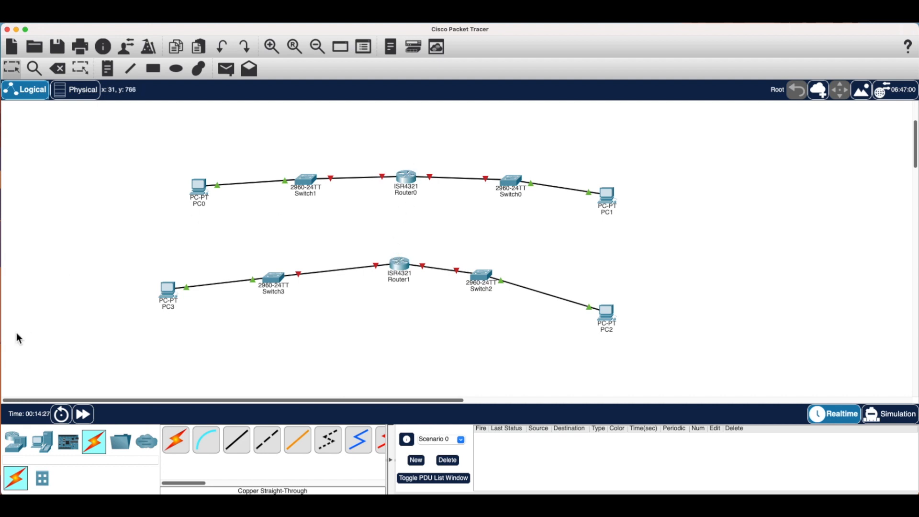
click(78, 98)
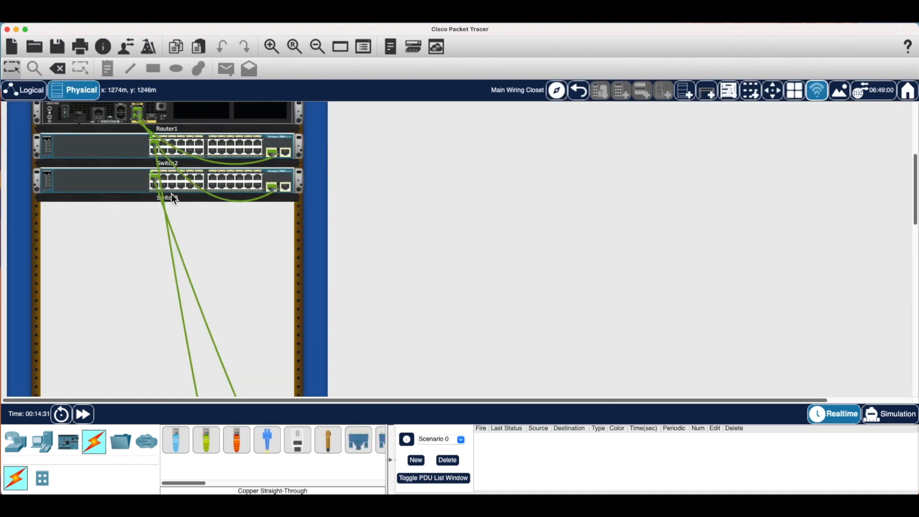
scroll(172, 194, up, 10)
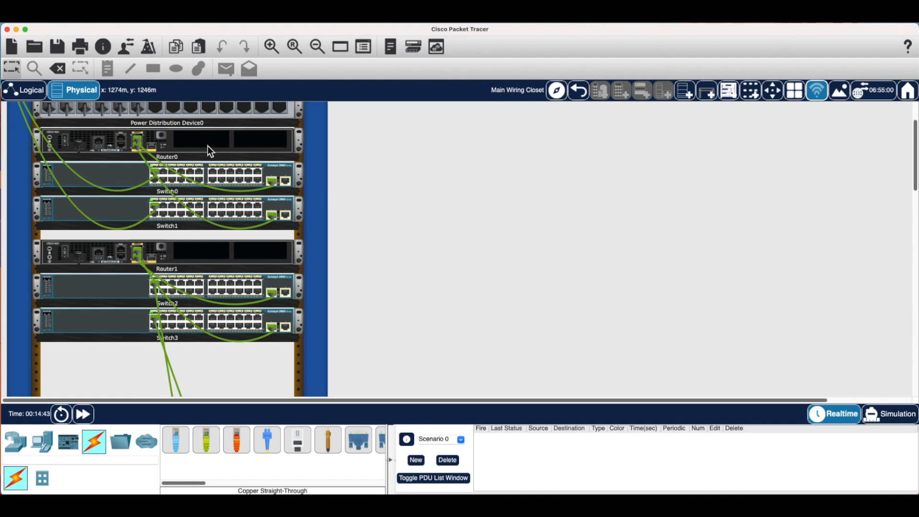
mouse_move(208, 147)
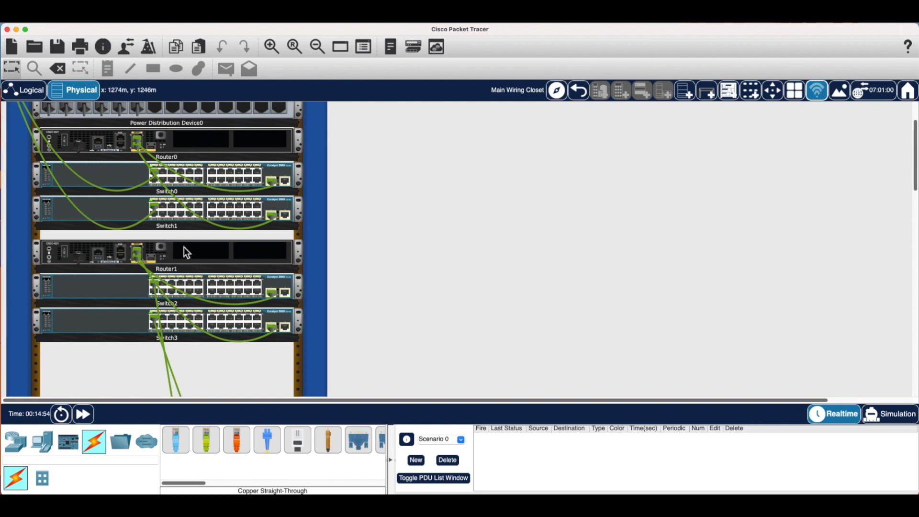
Step: Install a NIM-2T module in Router0's first empty slot and a NIM-Cover in the second, and power the router on
scroll(180, 242, up, 2)
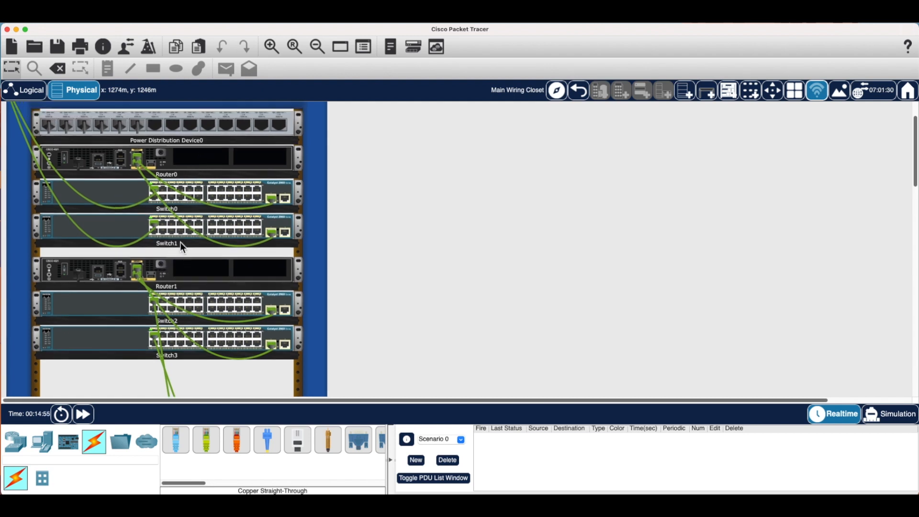
click(86, 158)
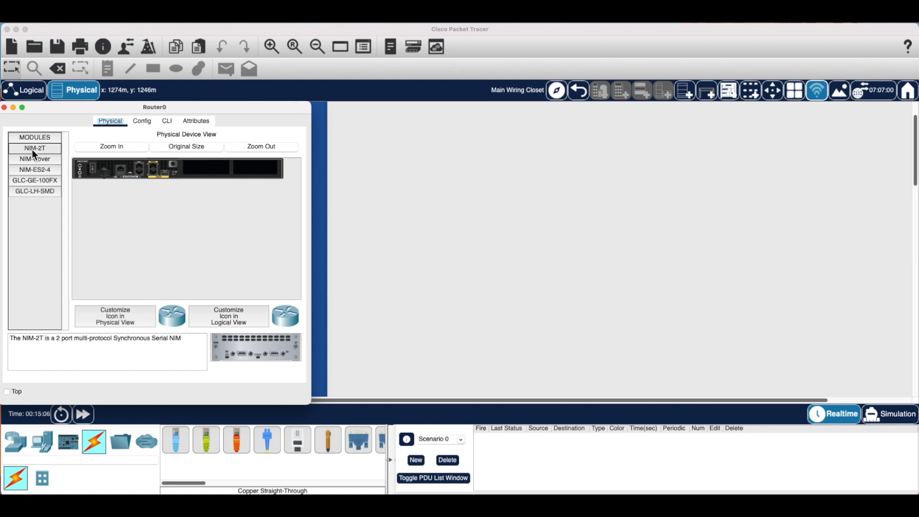
mouse_move(33, 149)
mouse_down()
mouse_move(150, 165)
mouse_move(35, 149)
mouse_up()
drag(36, 150, 208, 173)
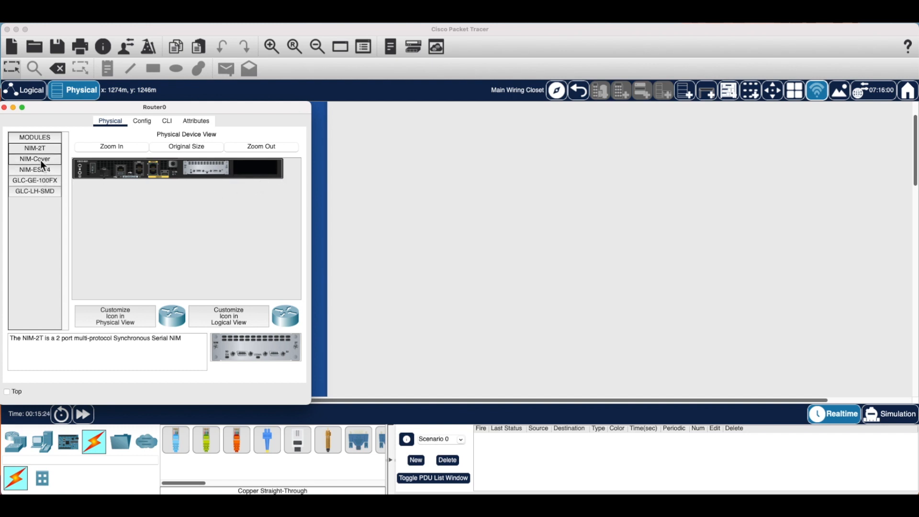
drag(38, 163, 258, 173)
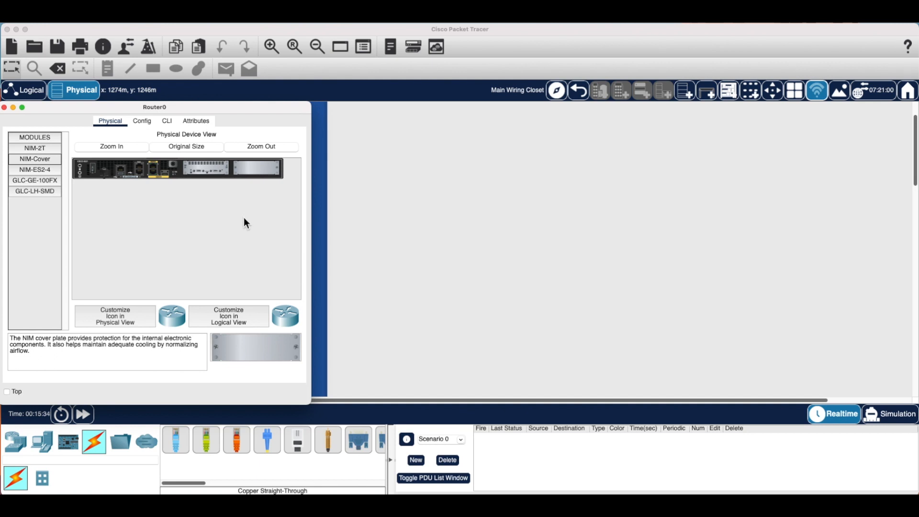
click(92, 170)
click(4, 108)
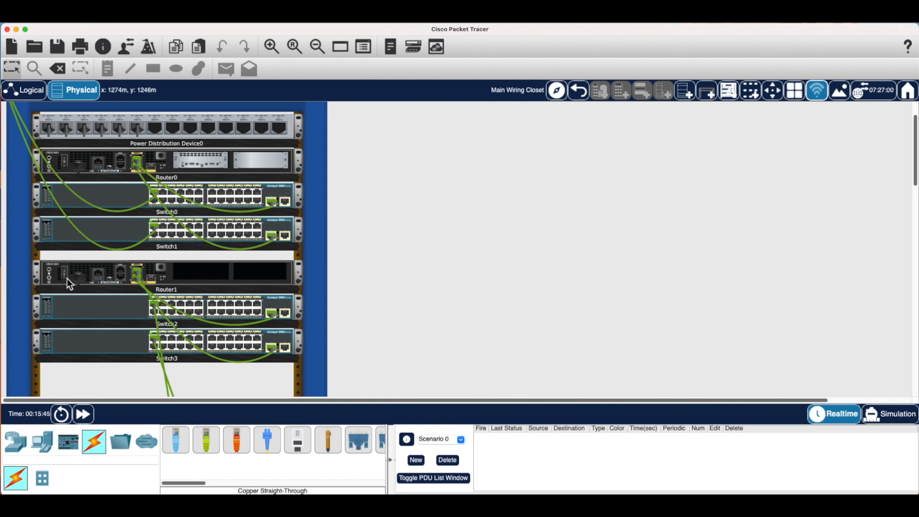
Step: Install a NIM-2T module in Router1's first empty slot and a NIM-Cover in the second
click(84, 268)
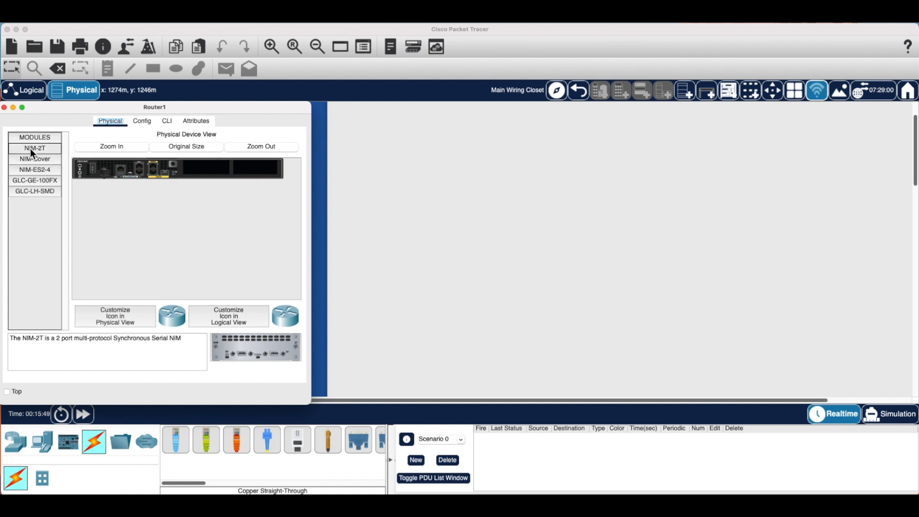
drag(30, 148, 205, 174)
drag(35, 160, 259, 170)
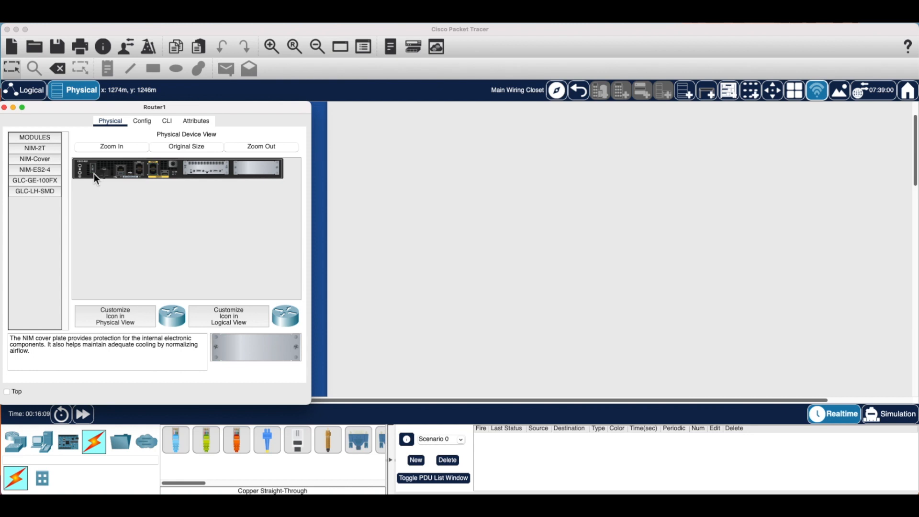
click(6, 109)
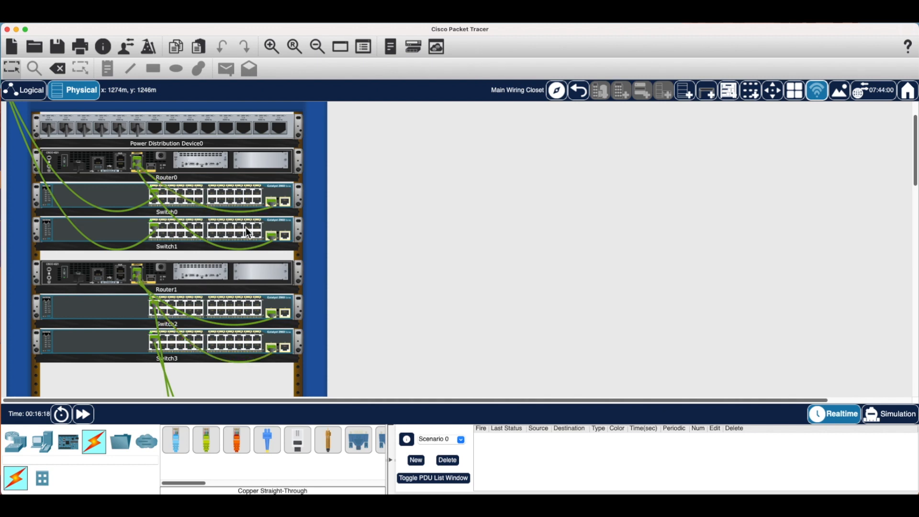
Step: Examine the NIM-2T modules and their serial ports on Router0 and Router1 at a larger zoom
click(272, 47)
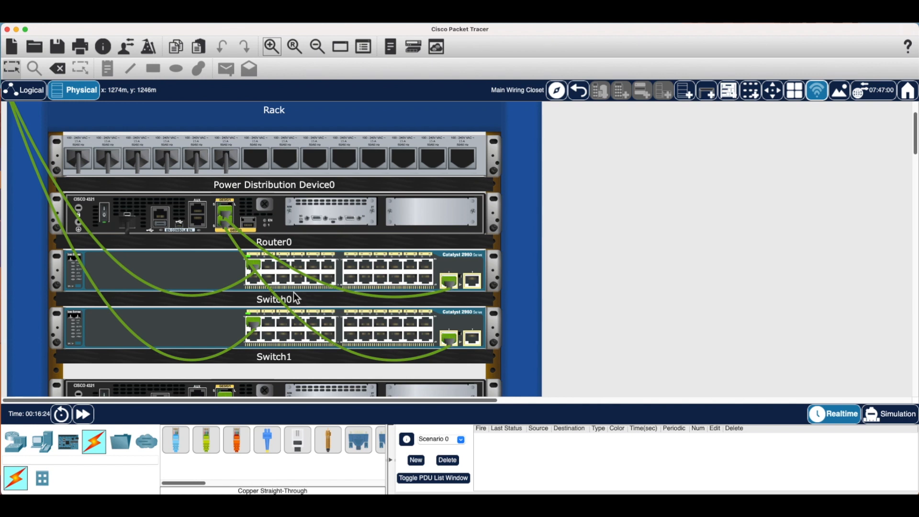
scroll(315, 353, down, 5)
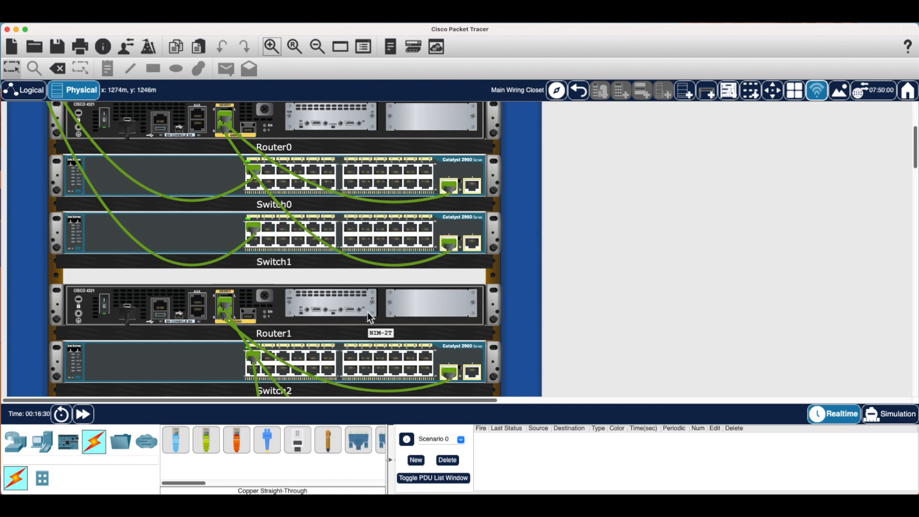
mouse_move(344, 243)
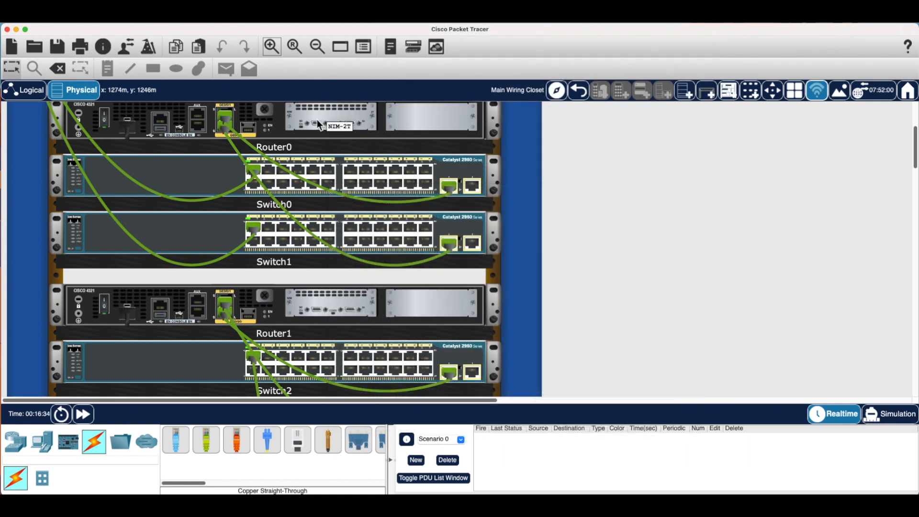
mouse_move(285, 123)
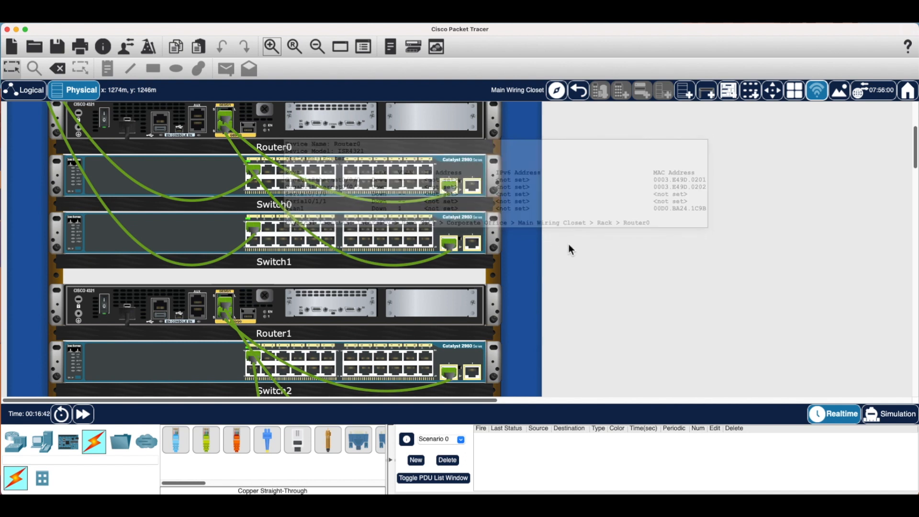
Step: Connect a Serial DCE cable from Router0's first NIM-2T serial port to Router1's second NIM-2T serial port
scroll(569, 244, down, 3)
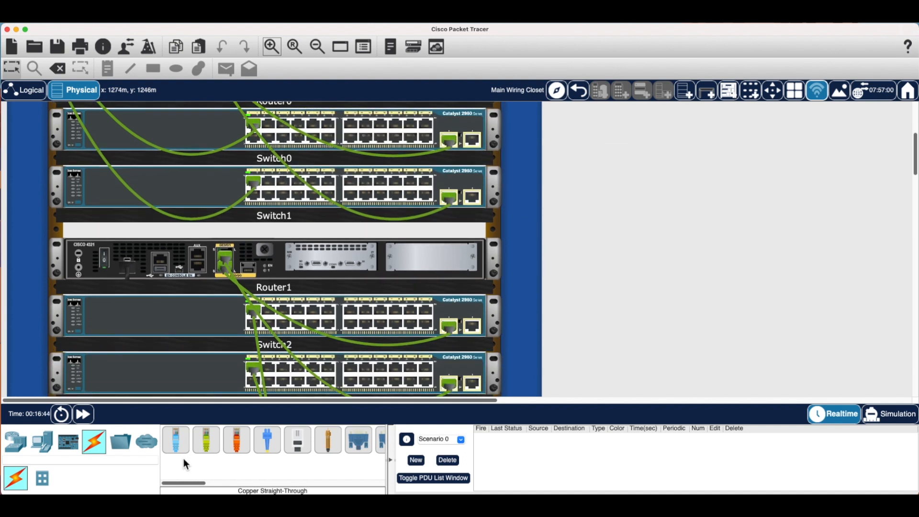
scroll(242, 386, up, 5)
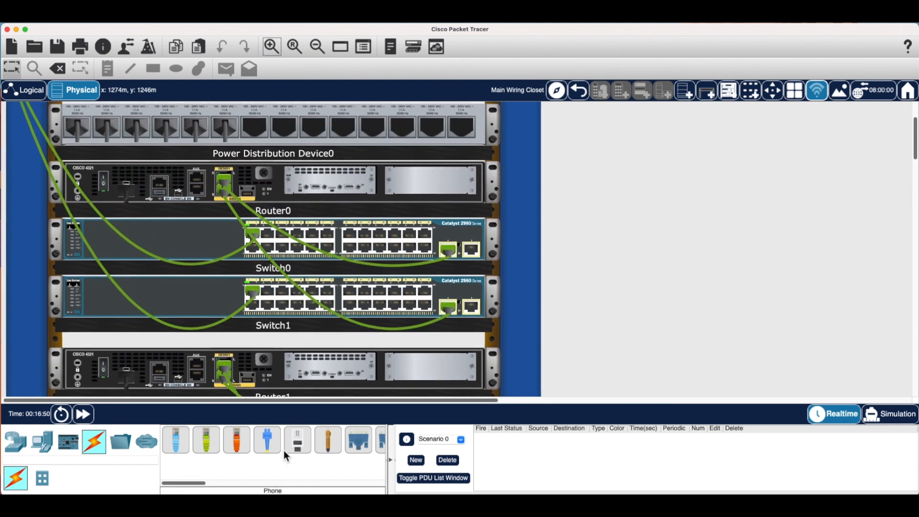
scroll(287, 450, right, 3)
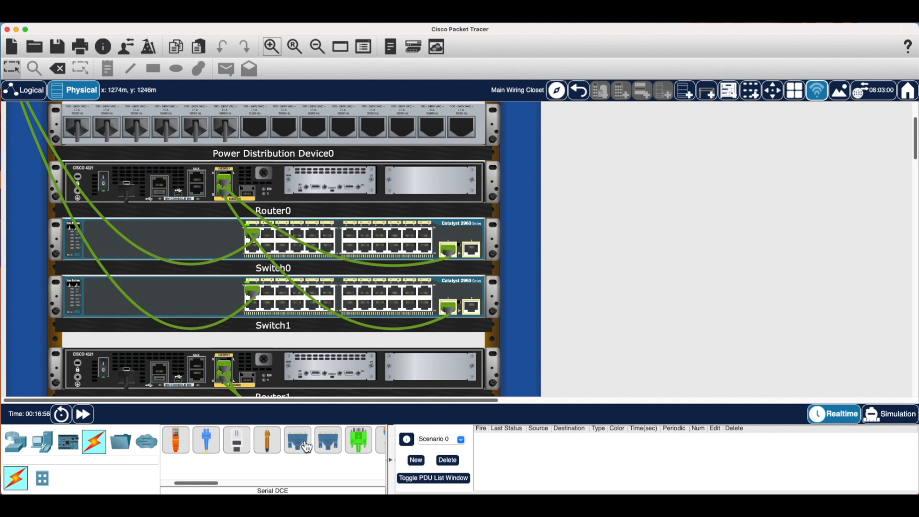
click(307, 447)
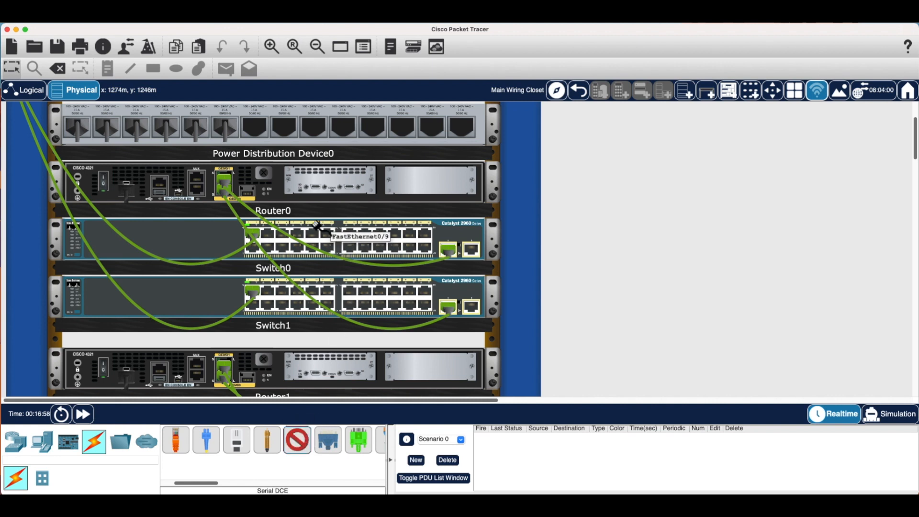
click(319, 189)
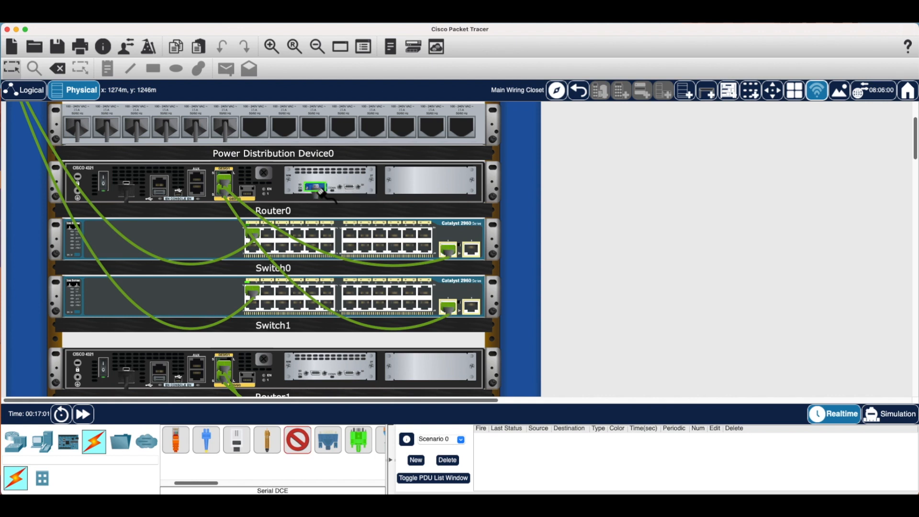
click(355, 376)
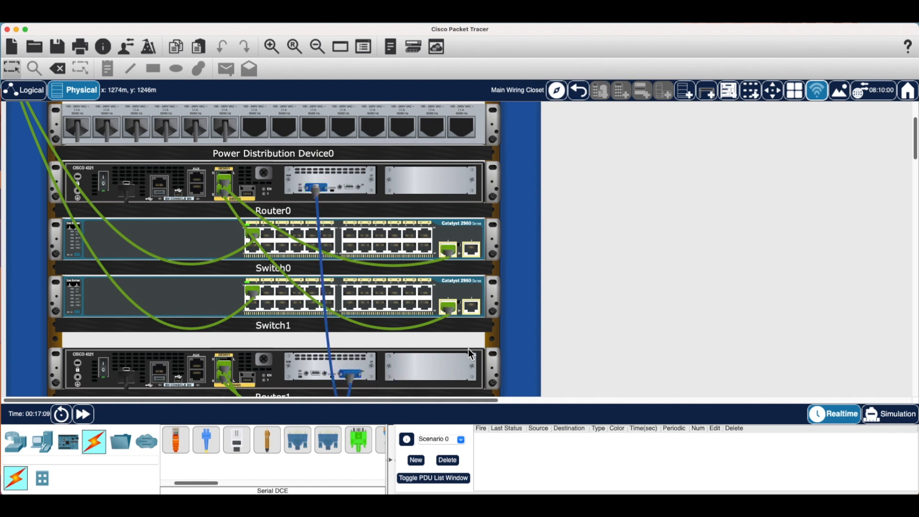
Step: Examine the serial link between Router0 and Router1 in the rack and compare it with the logical topology
scroll(526, 339, down, 4)
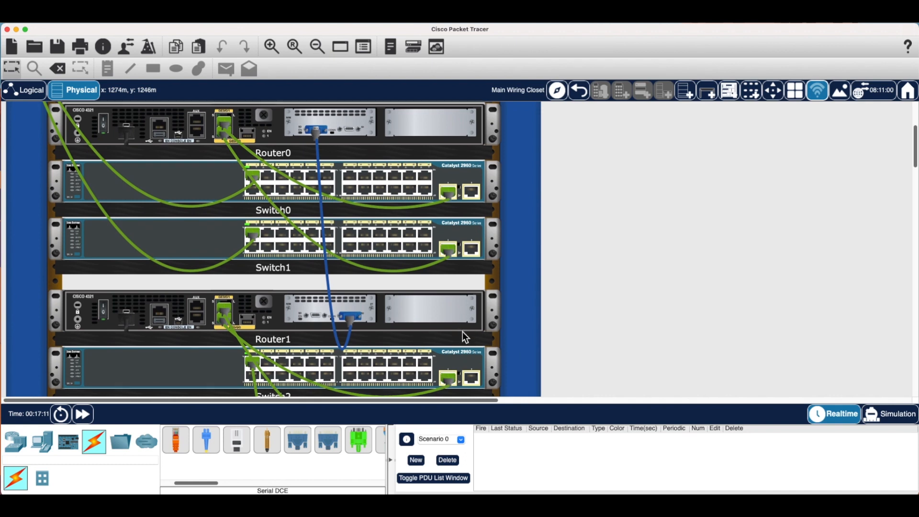
scroll(463, 332, up, 3)
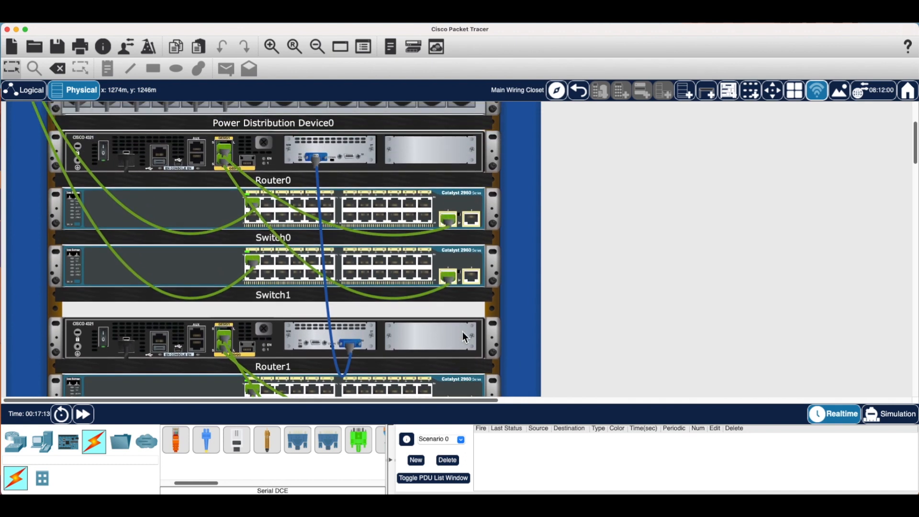
click(31, 98)
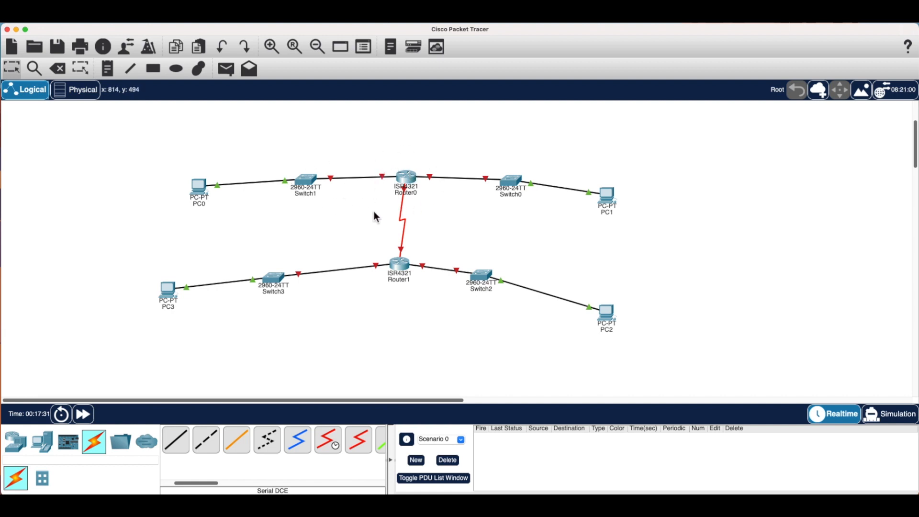
mouse_move(414, 184)
click(76, 90)
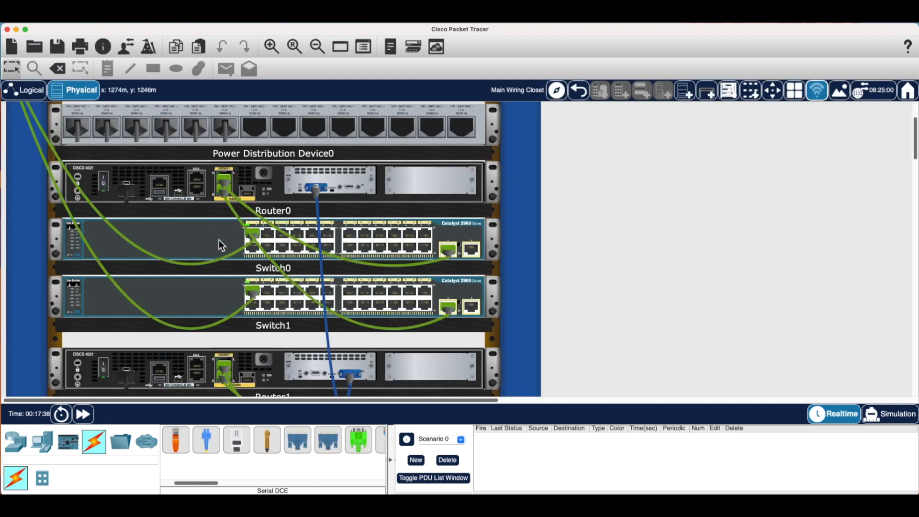
scroll(355, 260, down, 5)
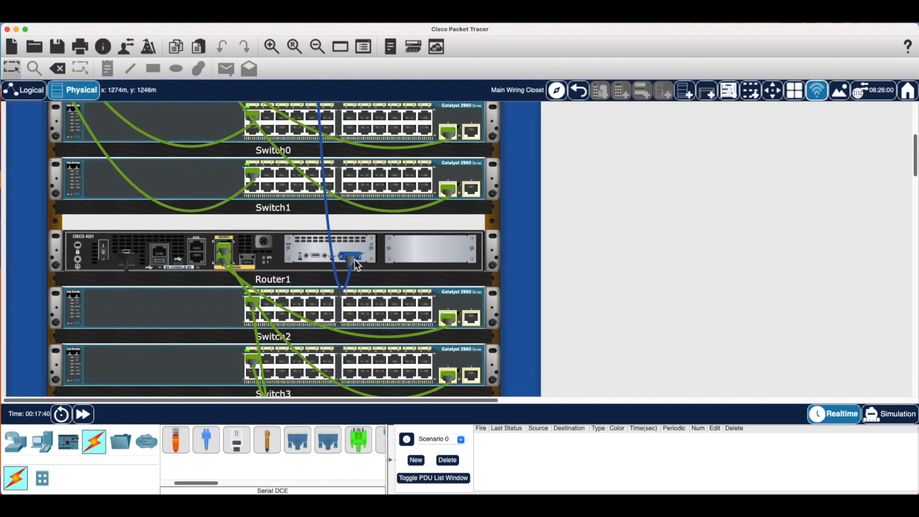
scroll(354, 259, down, 1)
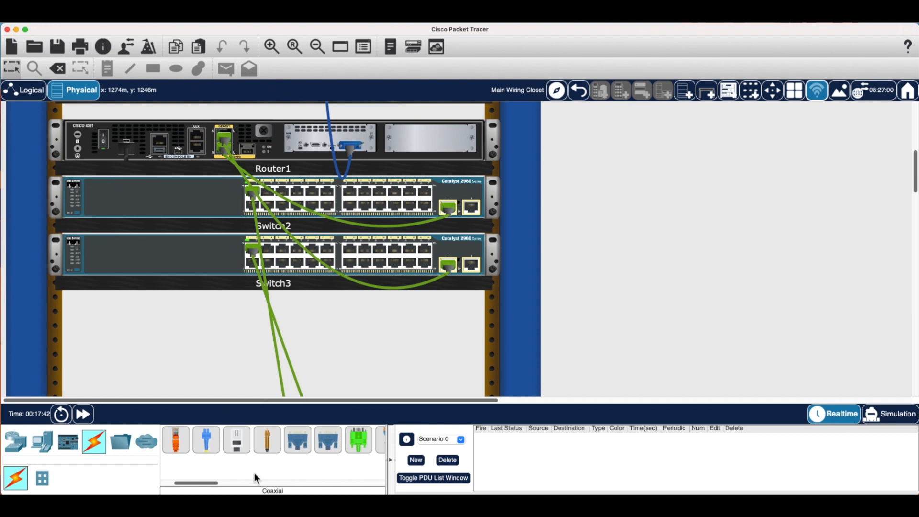
scroll(244, 460, left, 2)
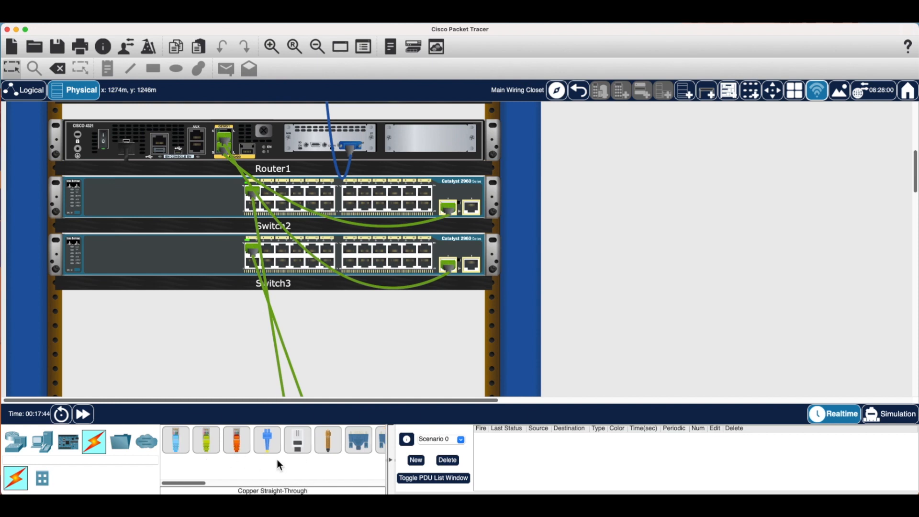
scroll(359, 304, up, 6)
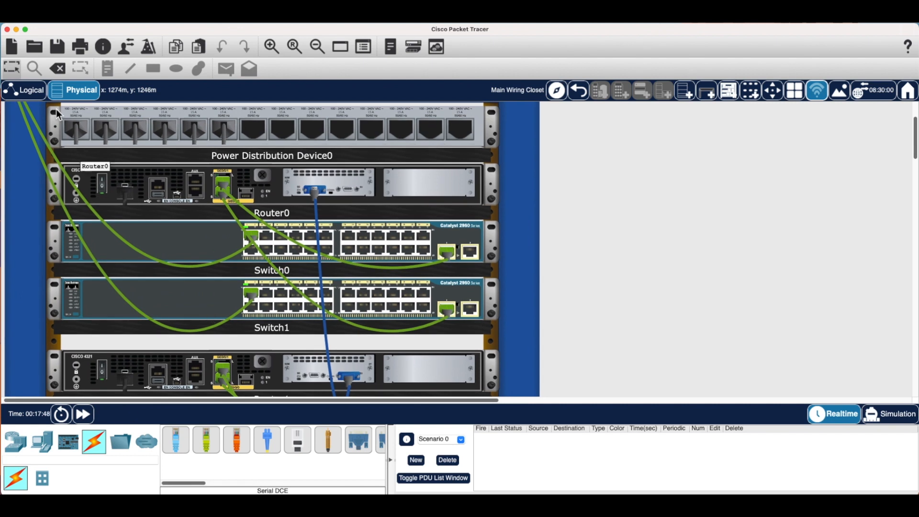
Step: Look through Router0's physical, configuration and command-line views, including its interface list, and close the device window
click(31, 94)
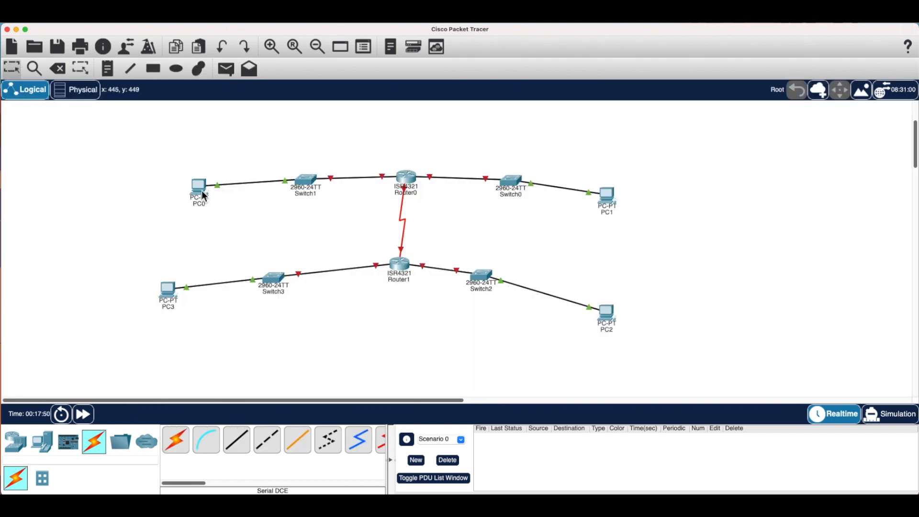
click(204, 195)
click(378, 229)
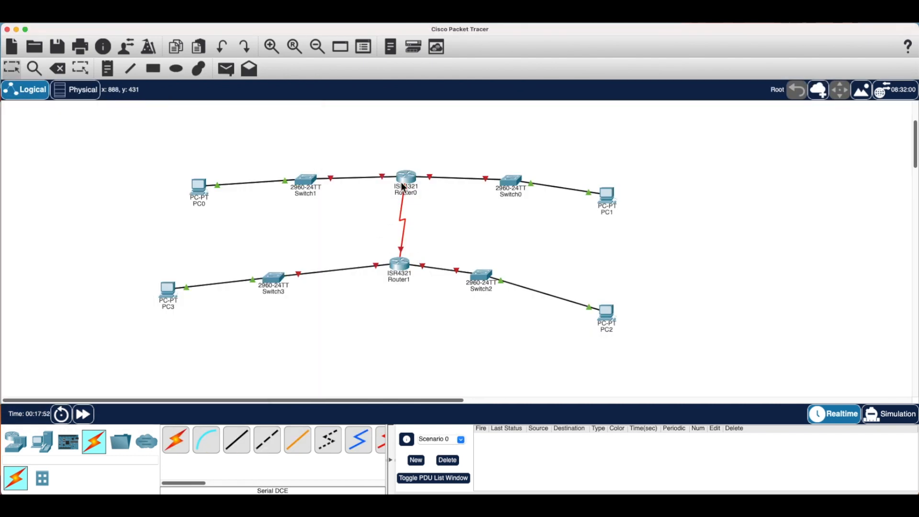
click(407, 187)
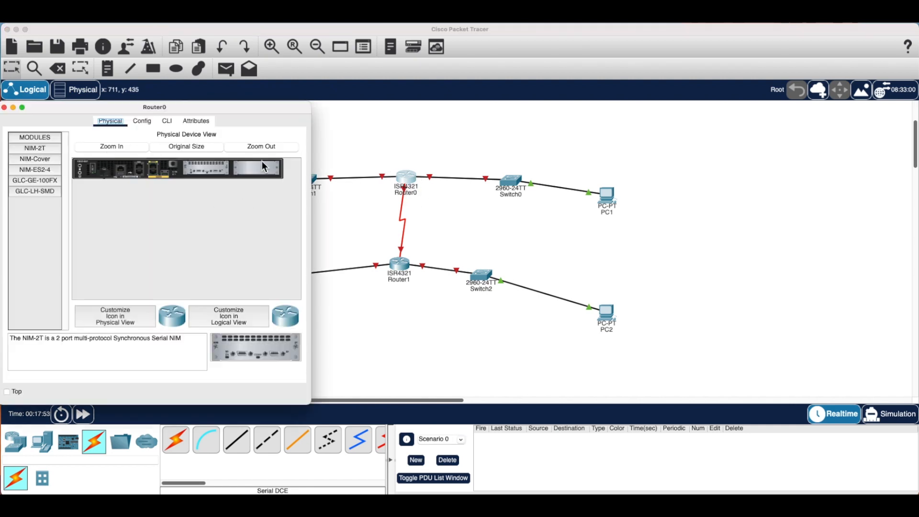
click(146, 121)
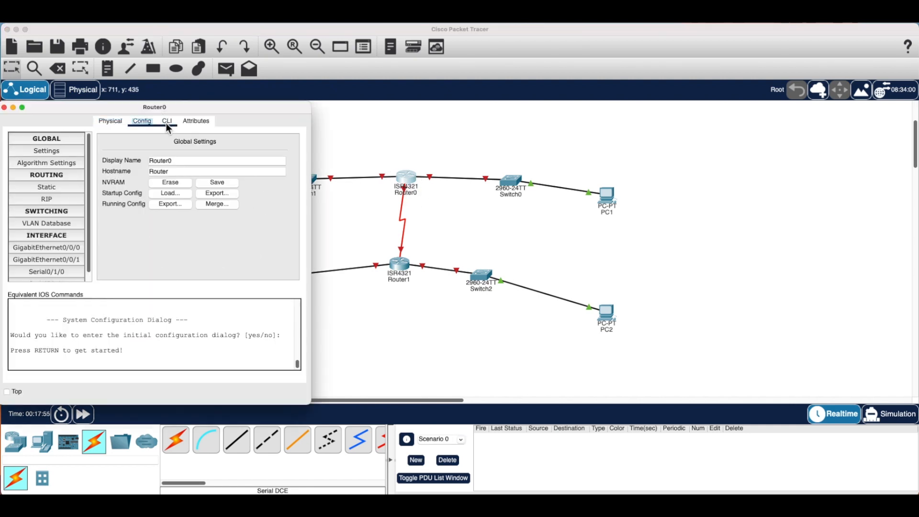
click(166, 122)
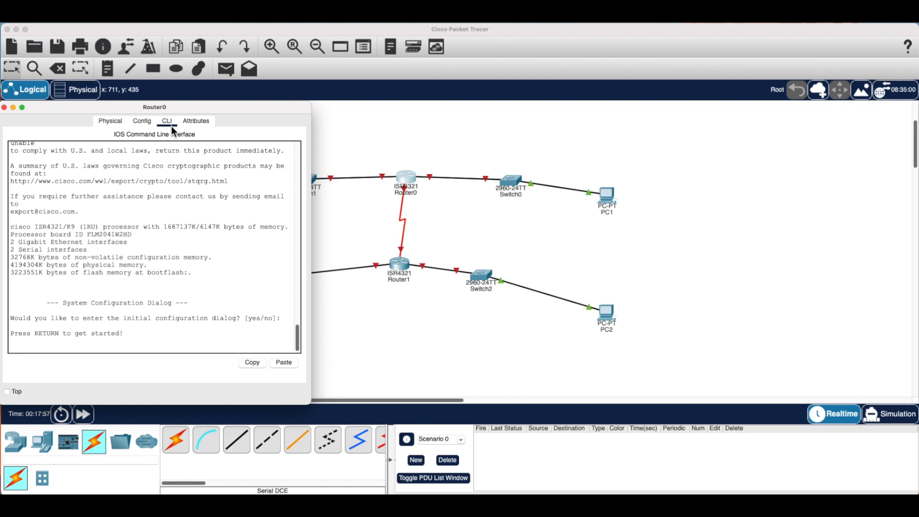
click(146, 125)
click(144, 123)
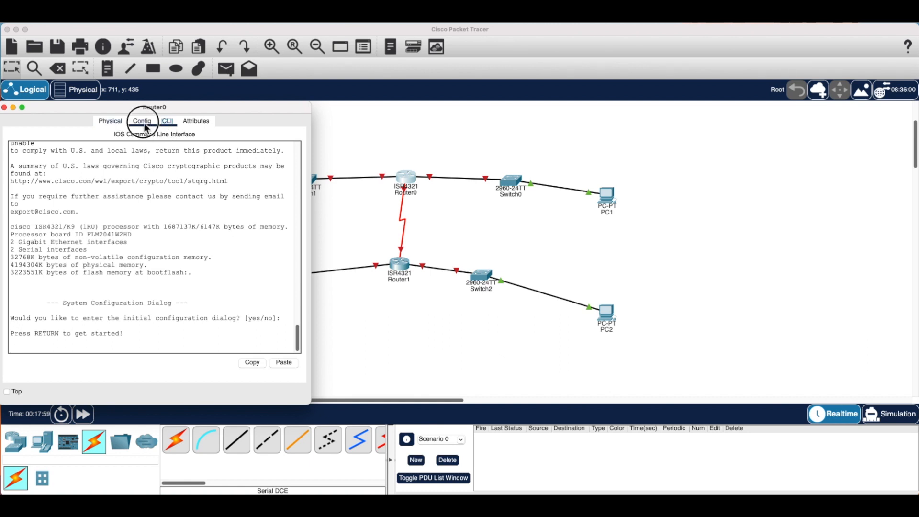
scroll(47, 268, down, 1)
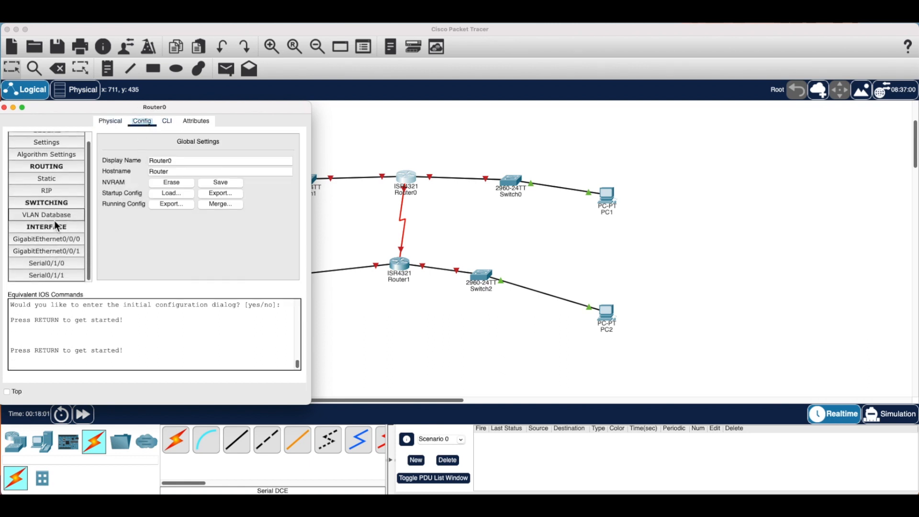
click(6, 109)
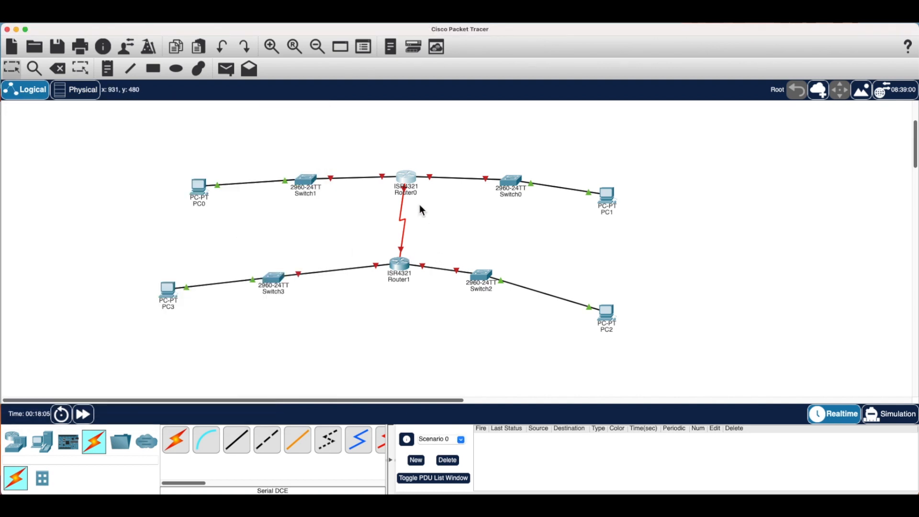
Step: Examine Router0's port details in the rack and the ports on the back of PC2 on the table
click(78, 91)
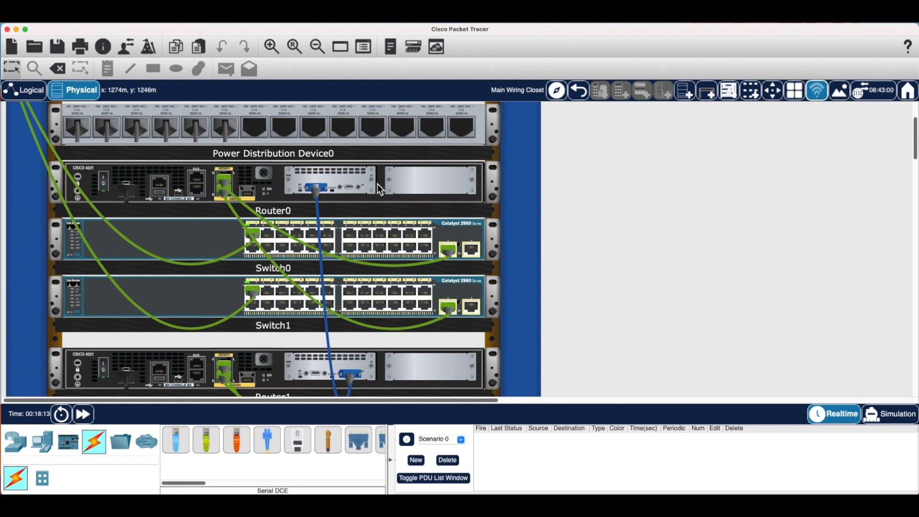
mouse_move(377, 183)
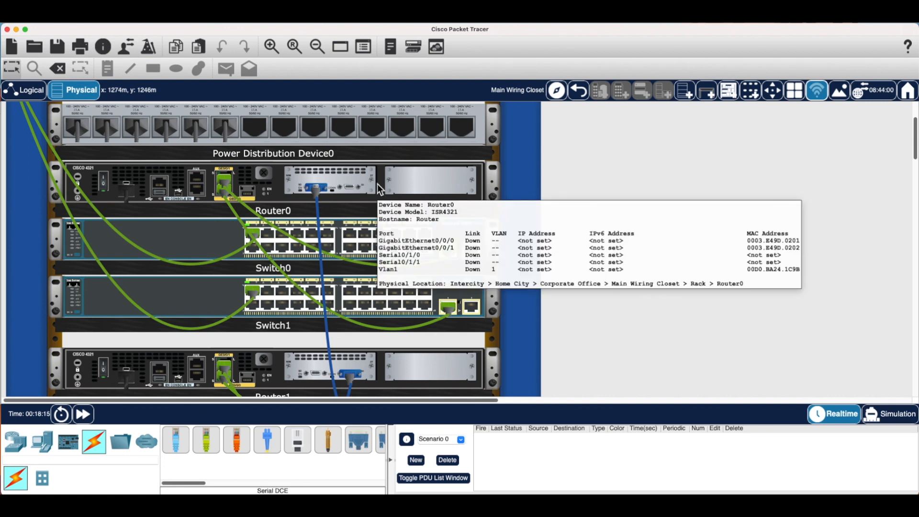
scroll(356, 361, down, 4)
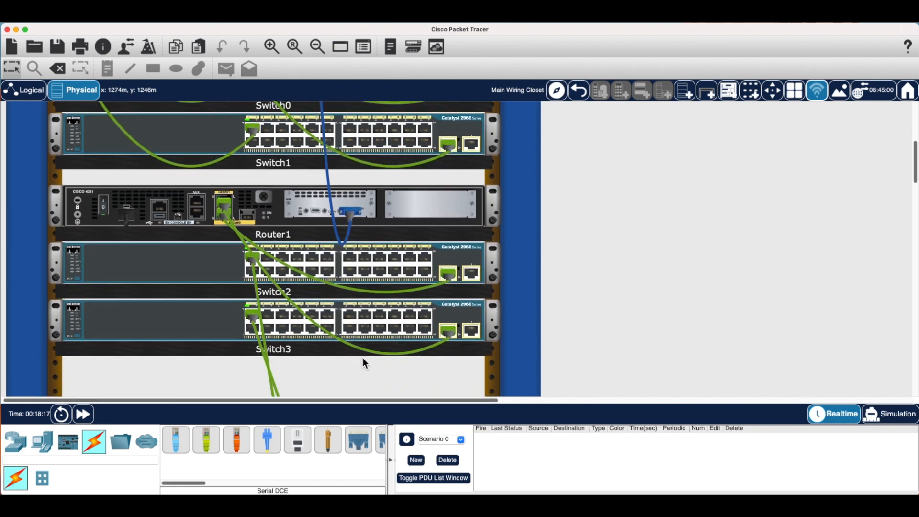
scroll(363, 357, down, 10)
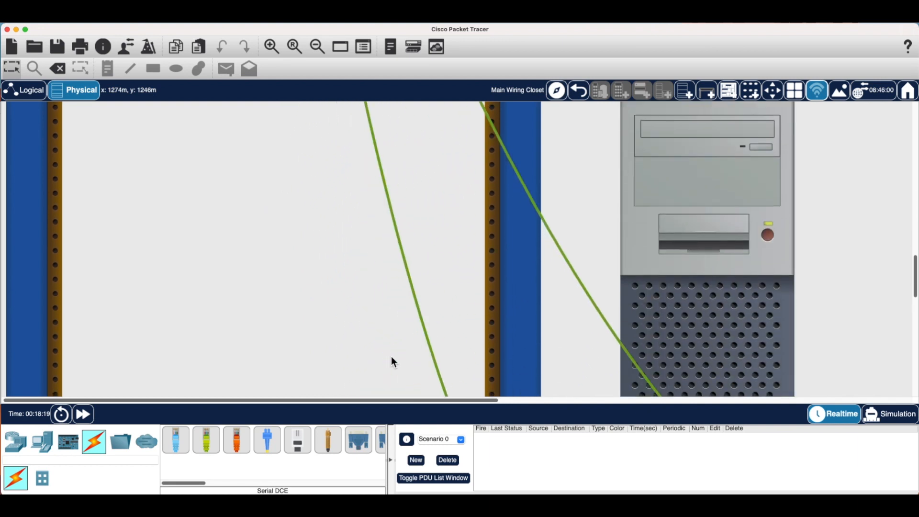
scroll(391, 358, down, 3)
scroll(755, 293, down, 2)
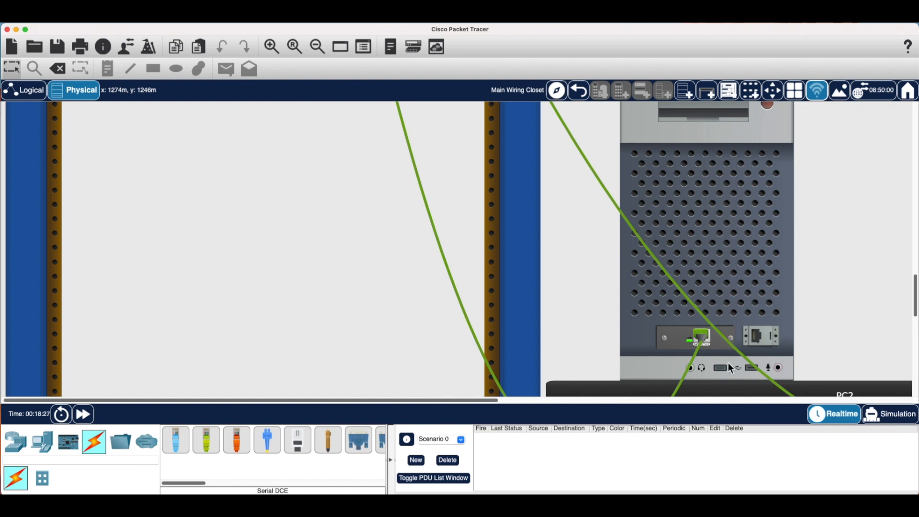
mouse_move(722, 369)
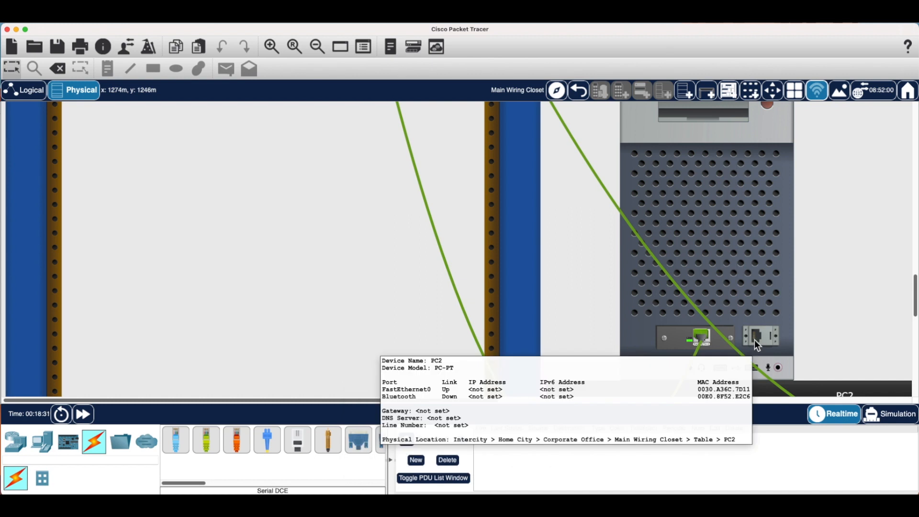
Step: In the logical topology, connect a Console cable from PC3's RS 232 port to Router1's Console port
click(30, 91)
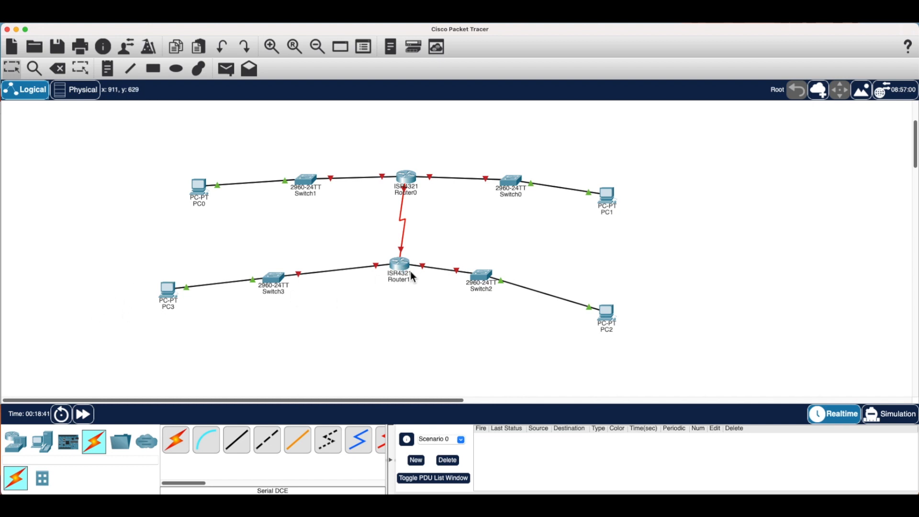
click(207, 450)
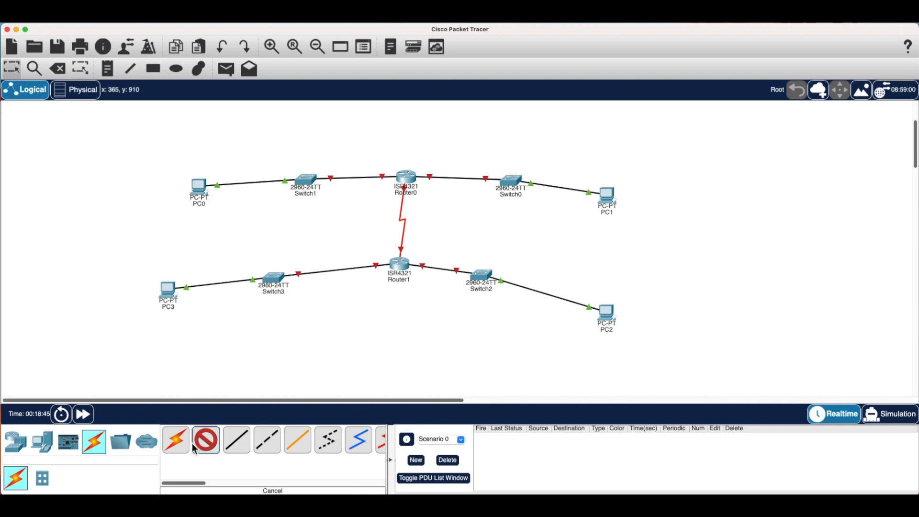
click(172, 293)
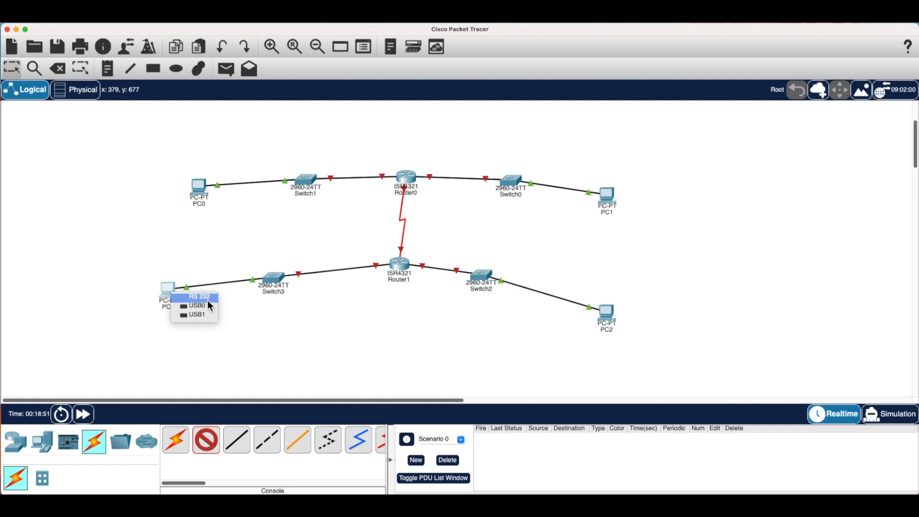
click(207, 299)
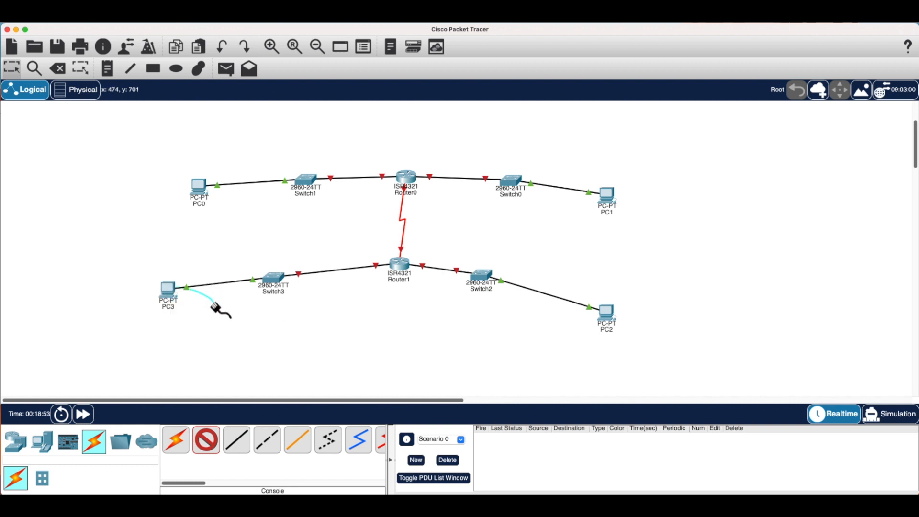
click(404, 272)
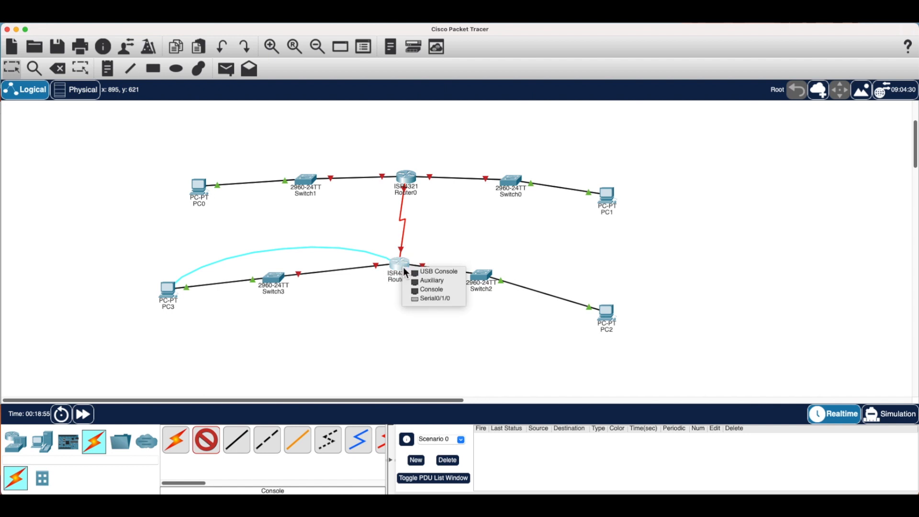
click(427, 292)
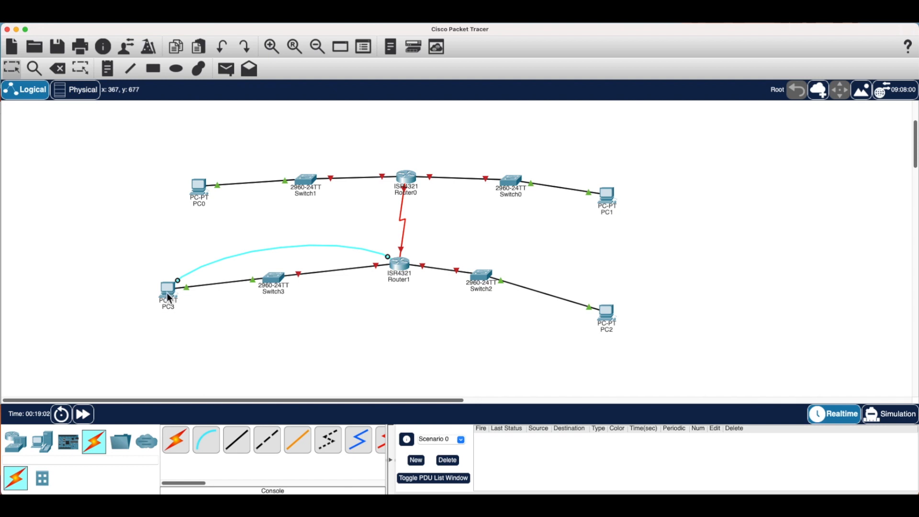
Step: Trace the console cable in the physical view between Router1's Console port and PC3's RS 232 port on the table
mouse_move(168, 298)
click(79, 96)
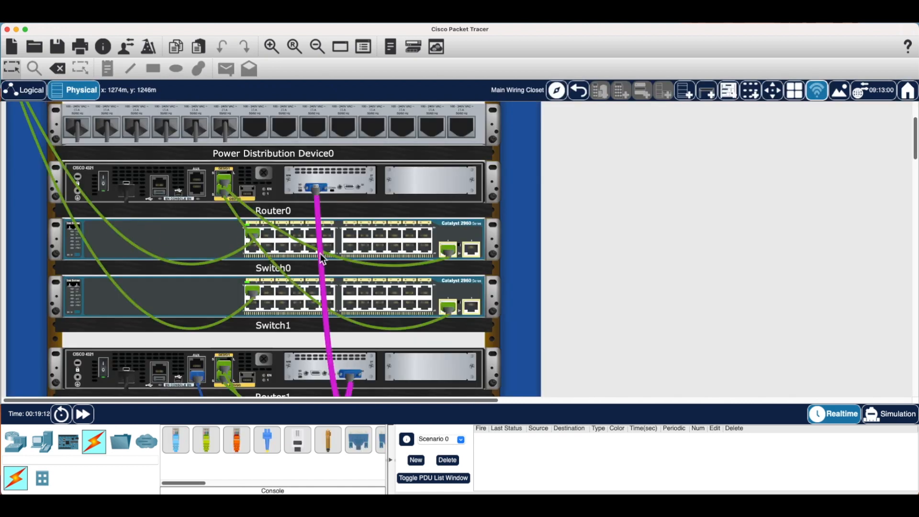
scroll(329, 249, down, 10)
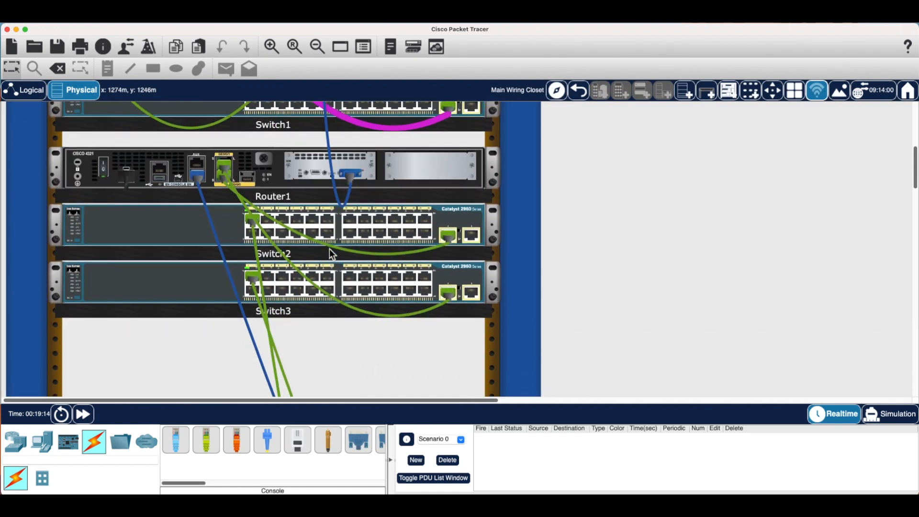
scroll(329, 249, down, 2)
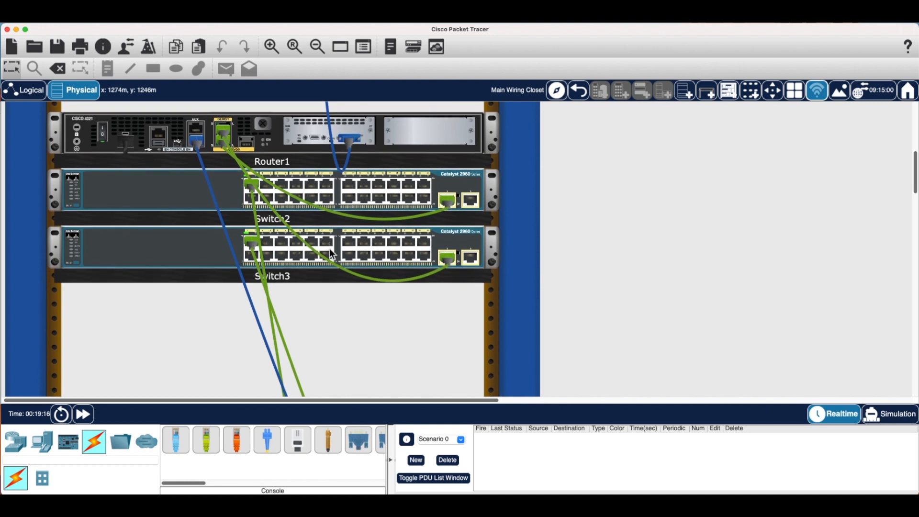
scroll(329, 249, up, 5)
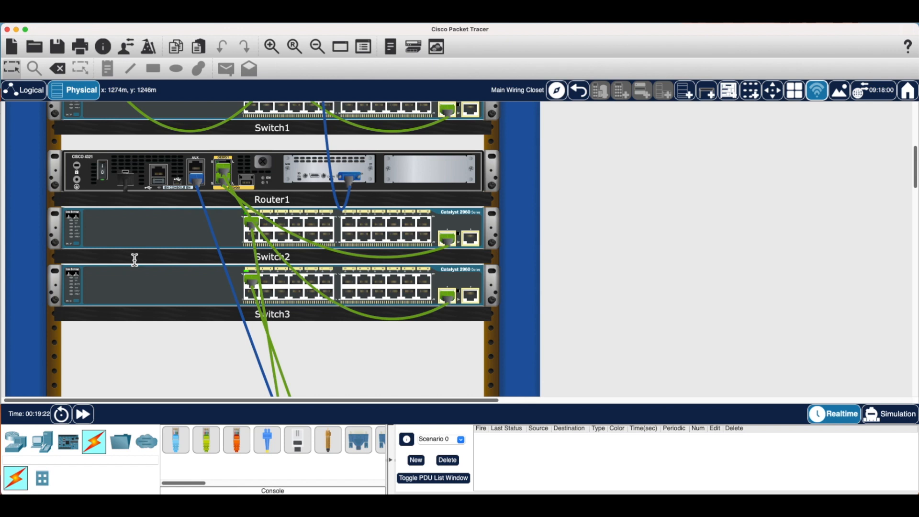
scroll(136, 258, down, 20)
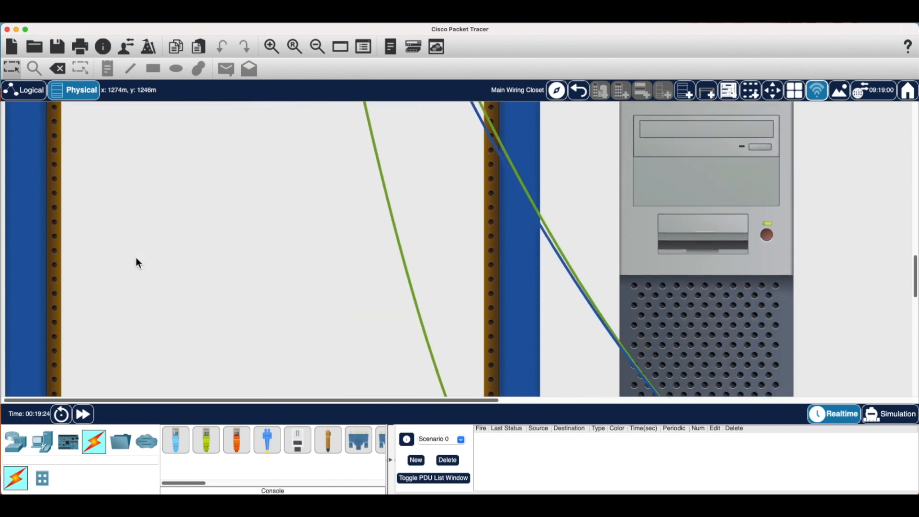
scroll(136, 257, down, 10)
scroll(429, 268, right, 10)
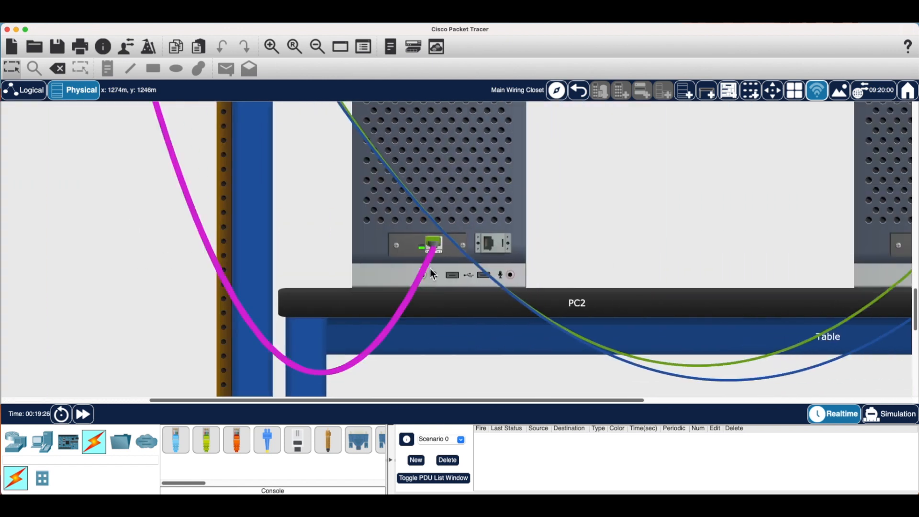
scroll(431, 271, right, 6)
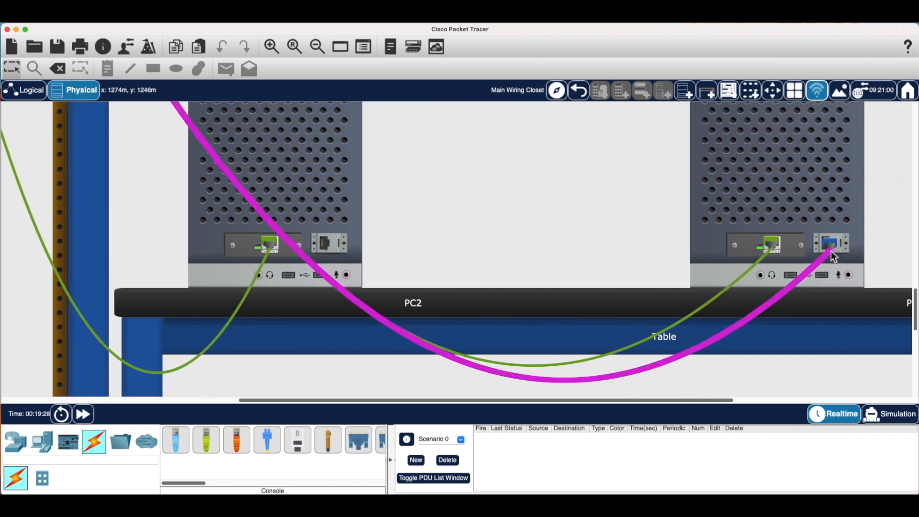
click(831, 251)
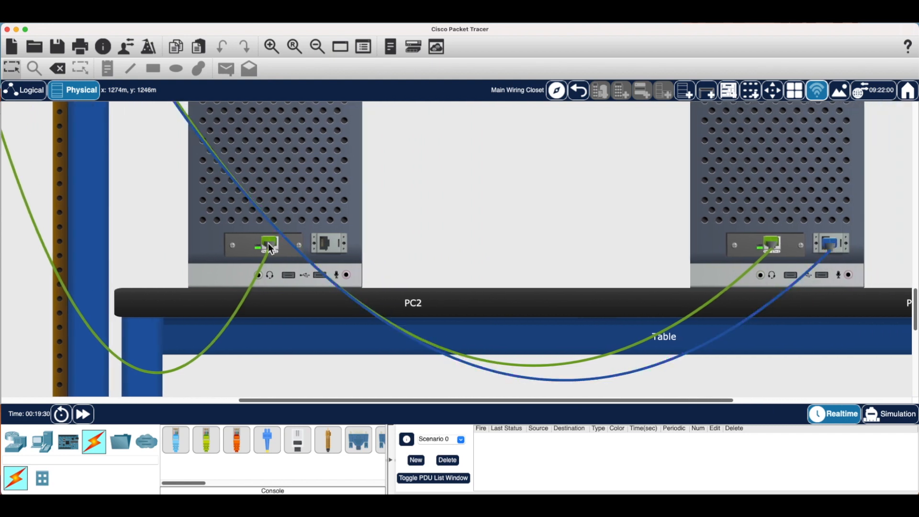
scroll(262, 242, up, 10)
scroll(163, 243, left, 5)
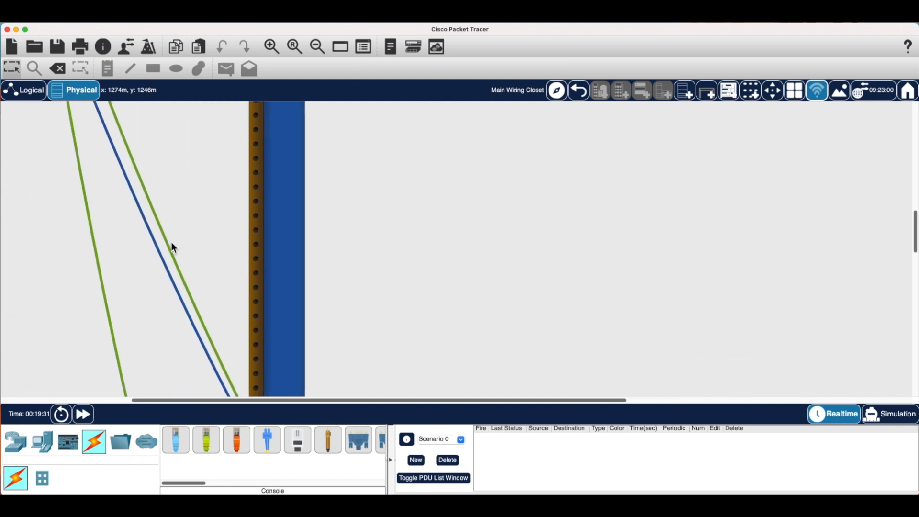
scroll(171, 242, left, 5)
scroll(134, 232, up, 8)
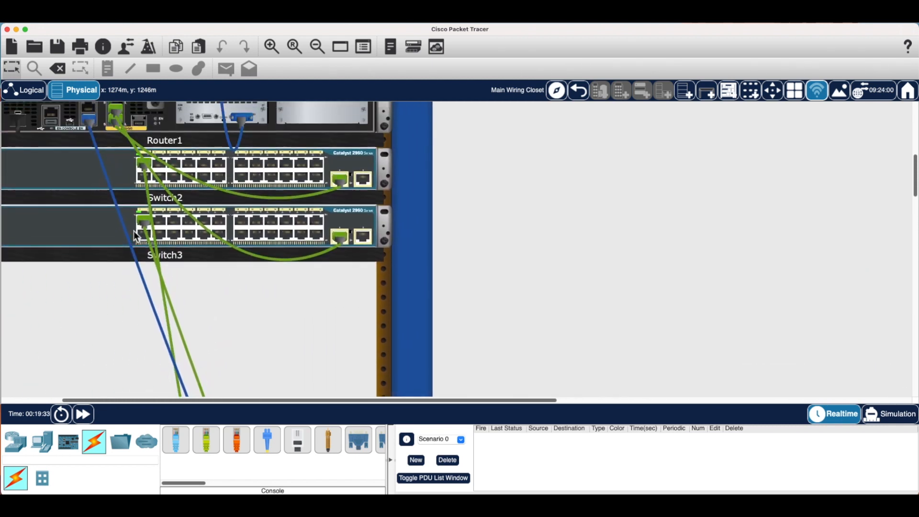
scroll(133, 231, up, 5)
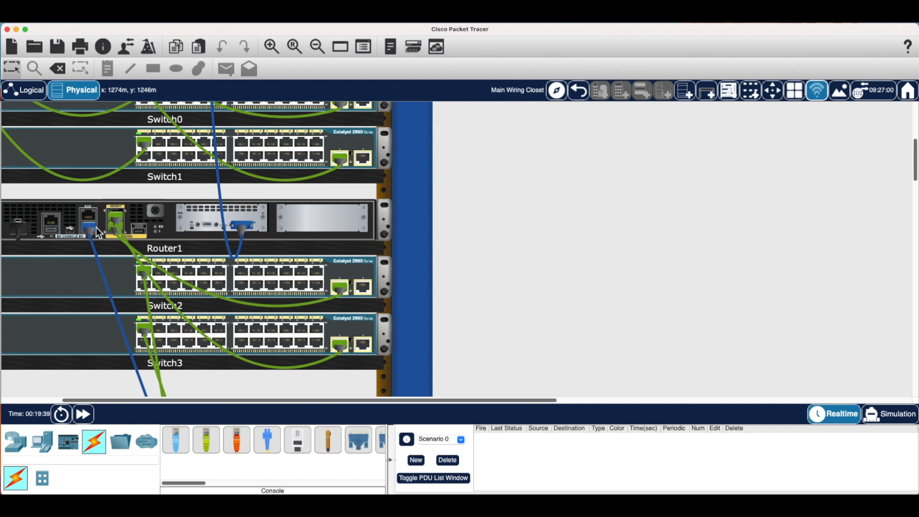
Step: In the physical view, connect a Console cable from Router0's Console port to PC2's RS 232 port
scroll(96, 228, up, 5)
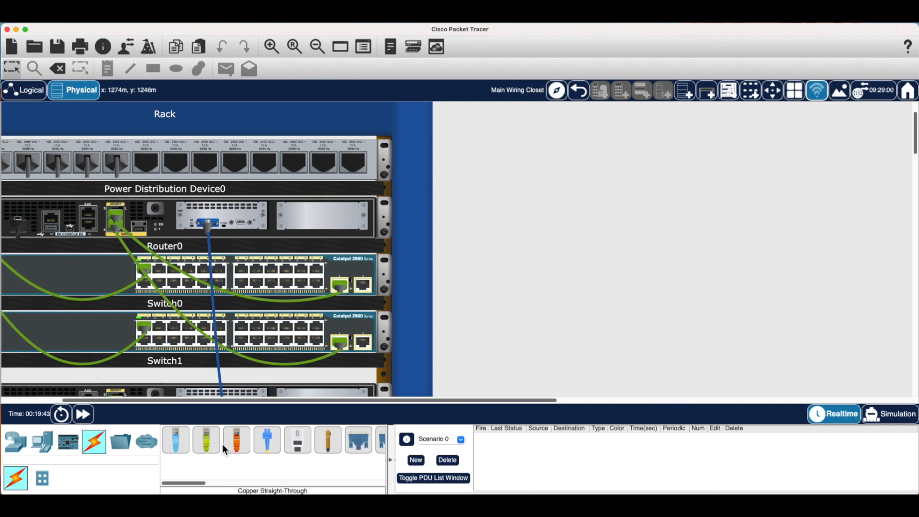
click(181, 450)
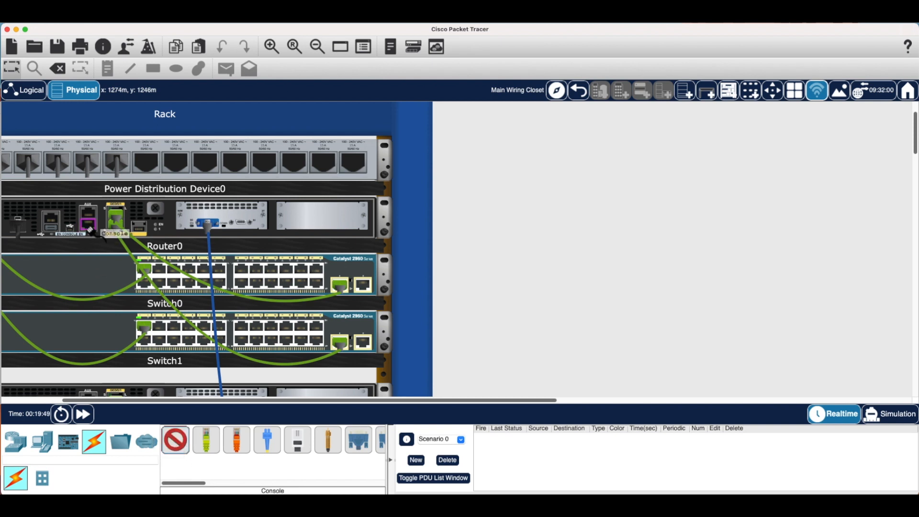
scroll(113, 291, down, 10)
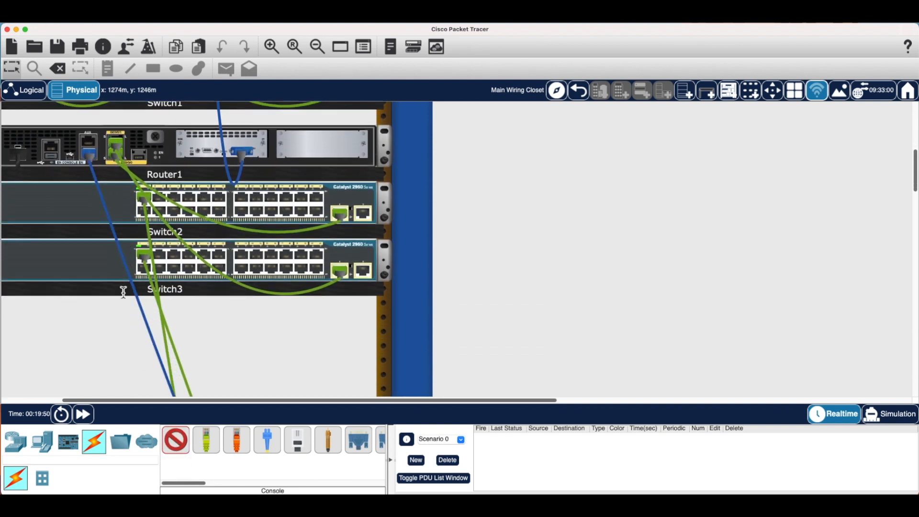
scroll(162, 300, down, 15)
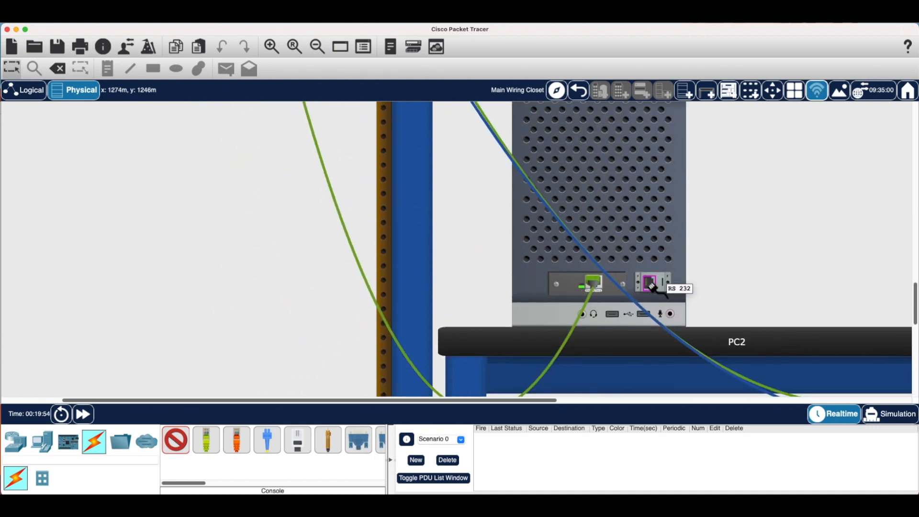
click(651, 285)
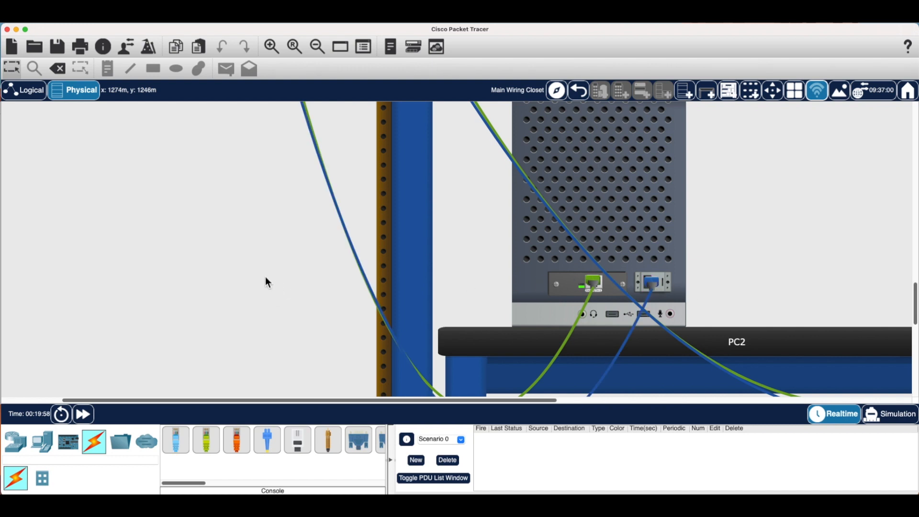
scroll(141, 170, up, 10)
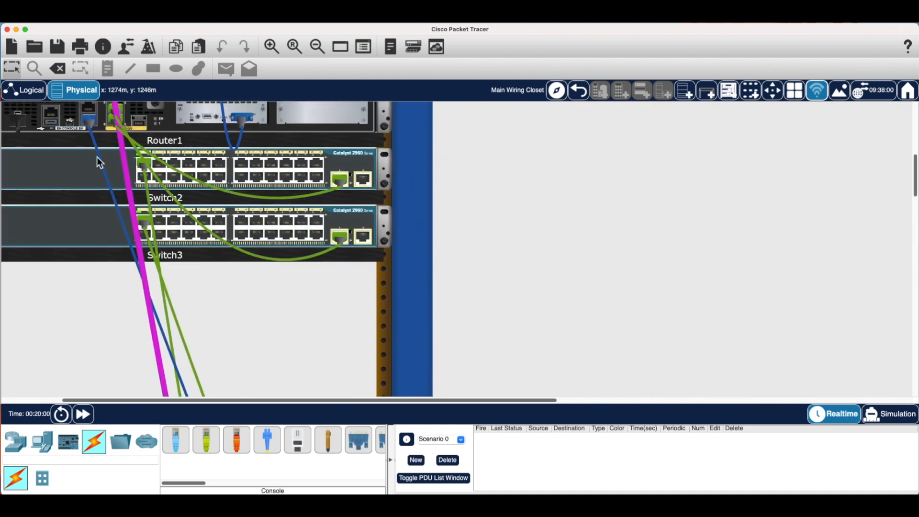
Step: In the logical topology, move the PC2 end of Router0's console cable to PC1's RS 232 port
click(30, 100)
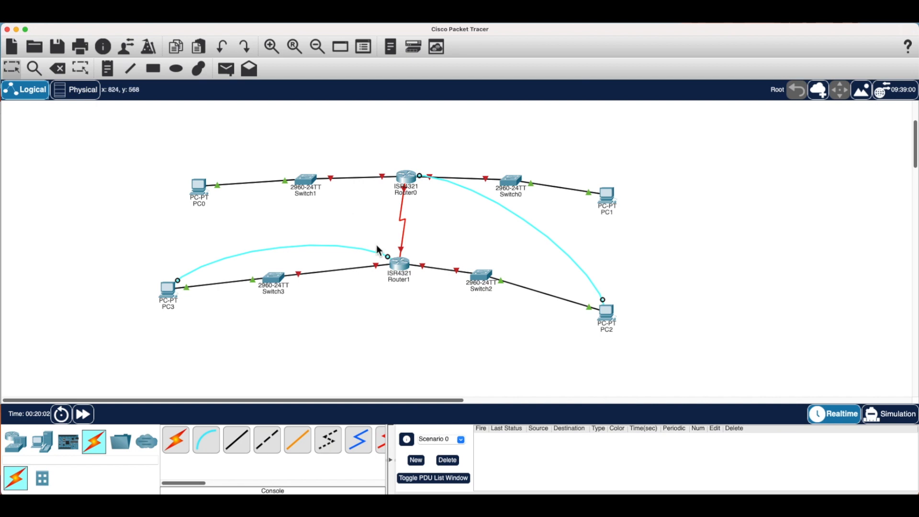
drag(606, 304, 609, 195)
click(609, 195)
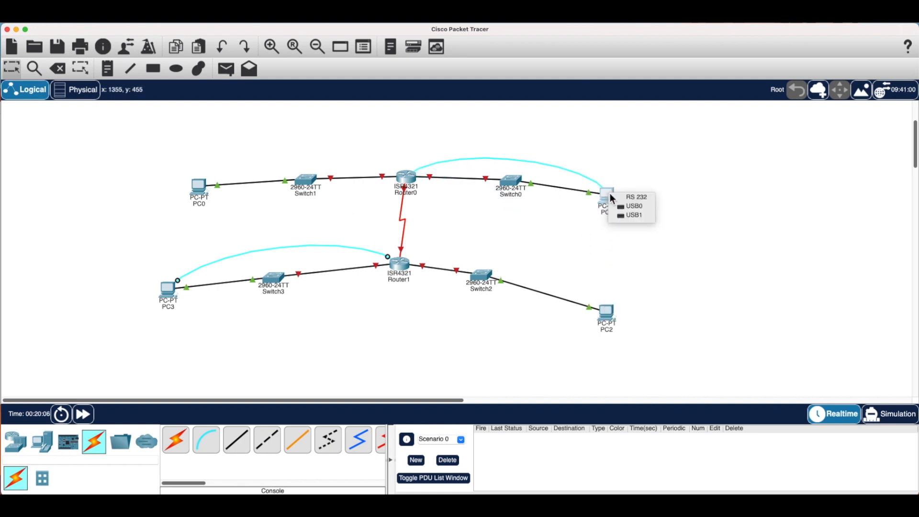
click(627, 199)
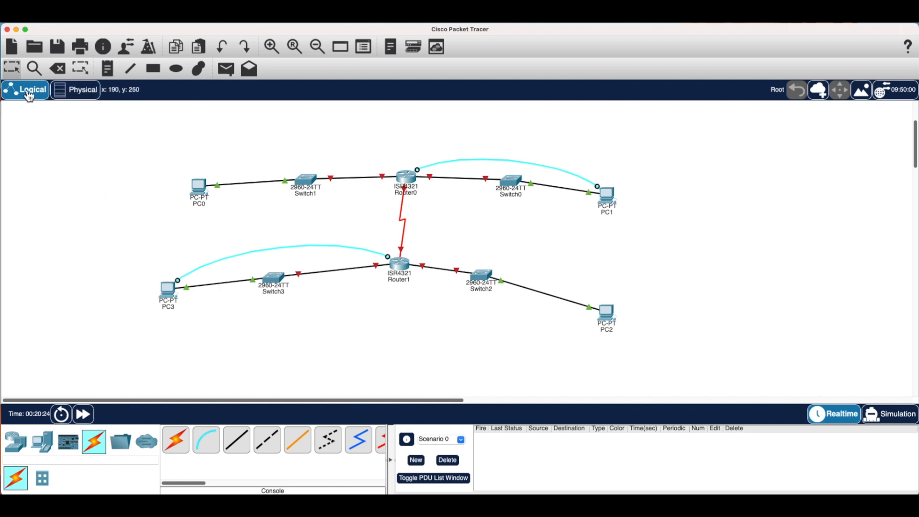
click(74, 95)
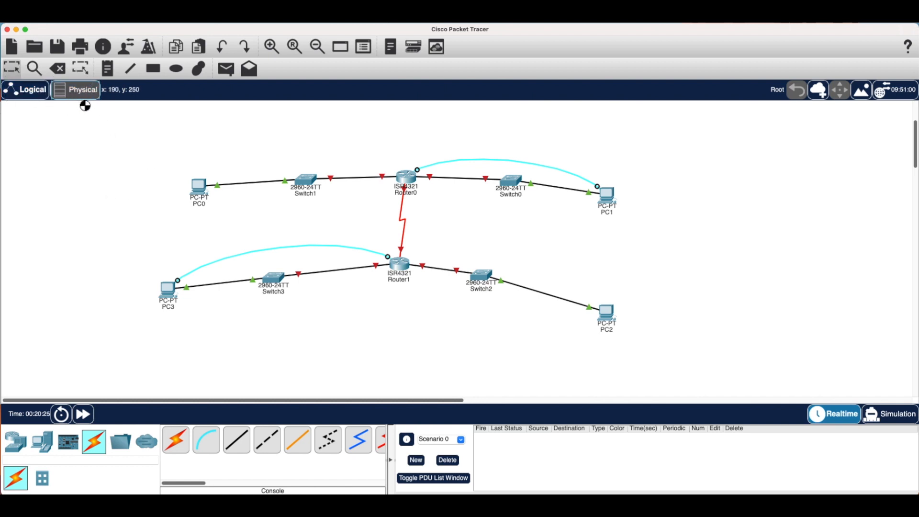
click(27, 94)
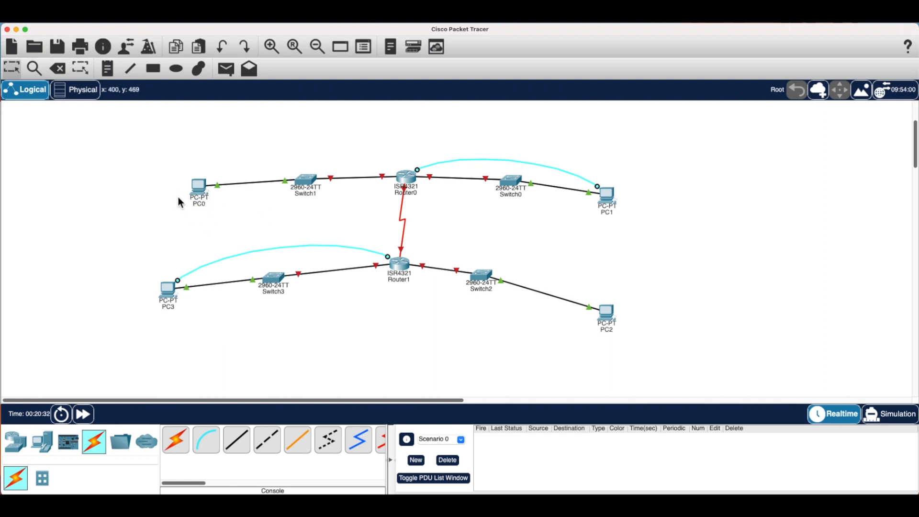
Step: Delete PC0 from the logical topology and leave delete mode
click(62, 76)
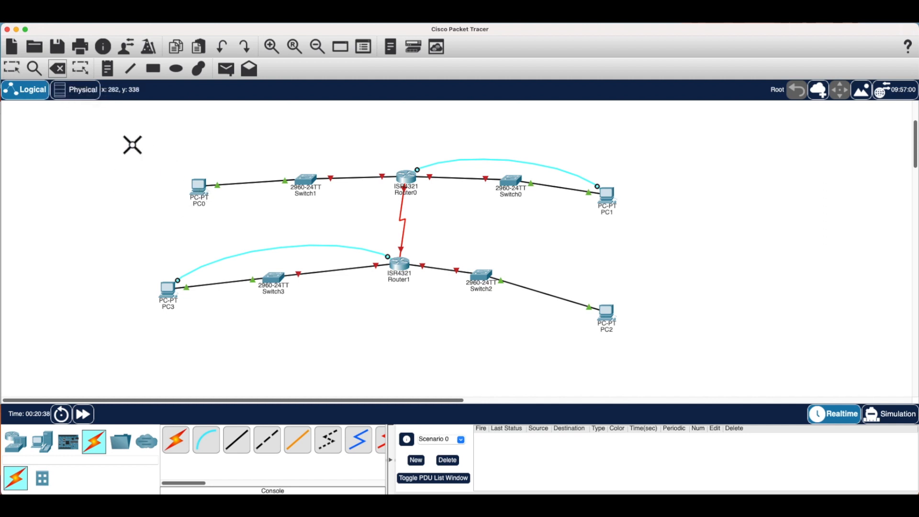
click(200, 188)
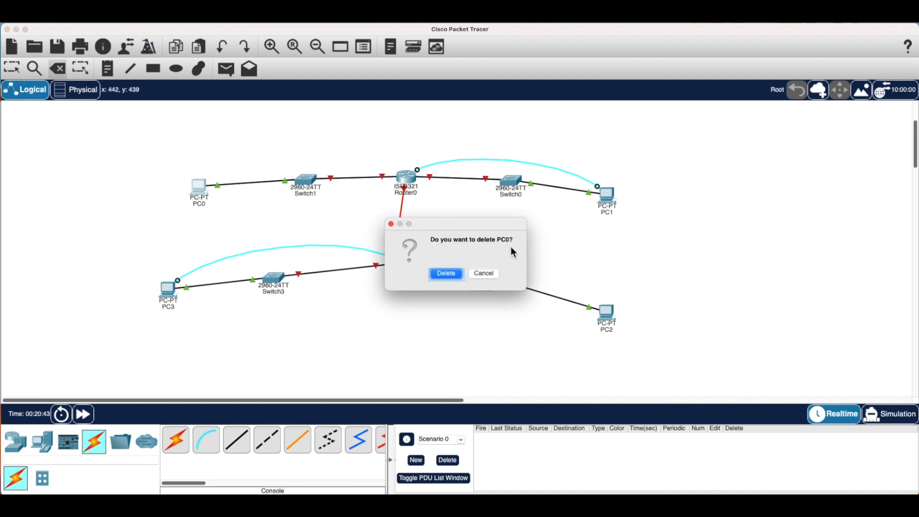
click(449, 277)
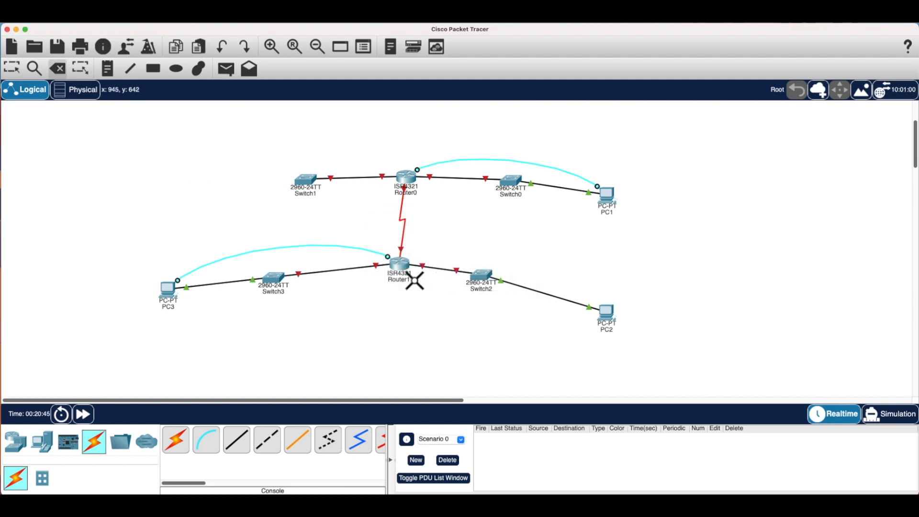
key(Escape)
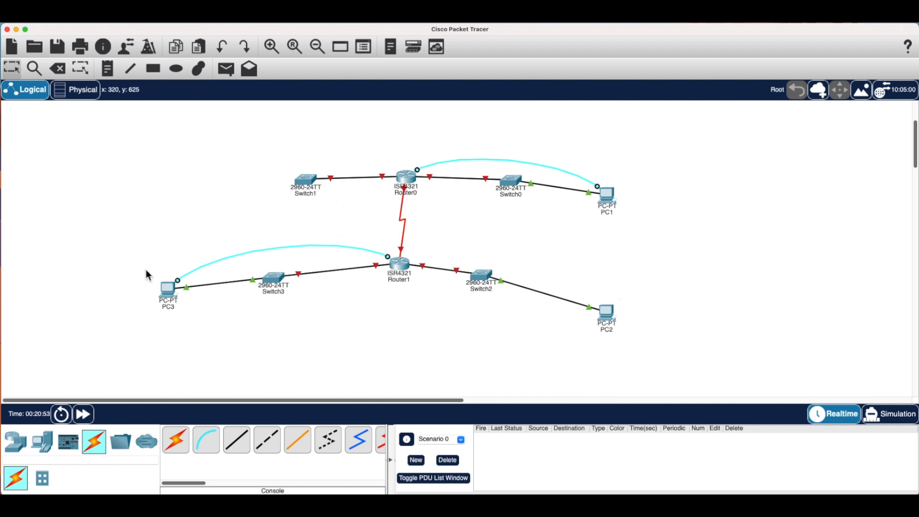
Step: Select PC3 and Switch3 together, then copy and paste them in the logical topology
drag(123, 263, 338, 336)
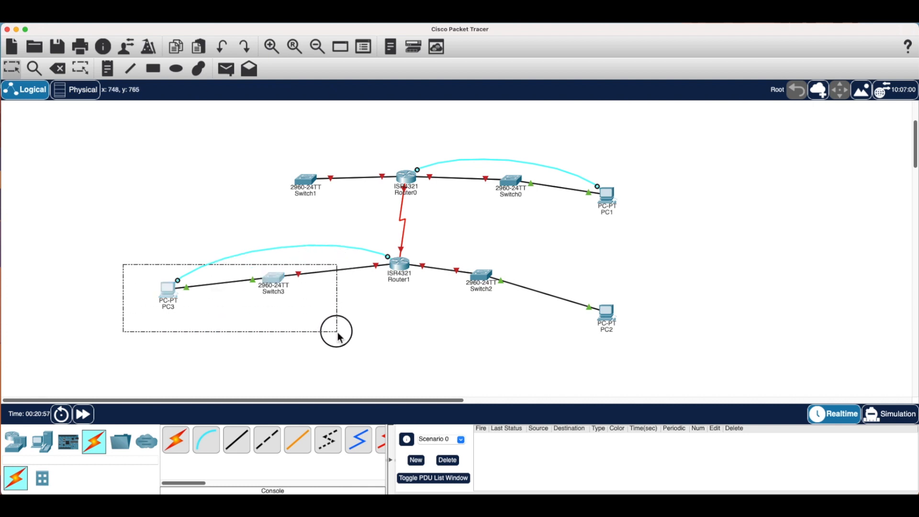
drag(338, 332, 337, 333)
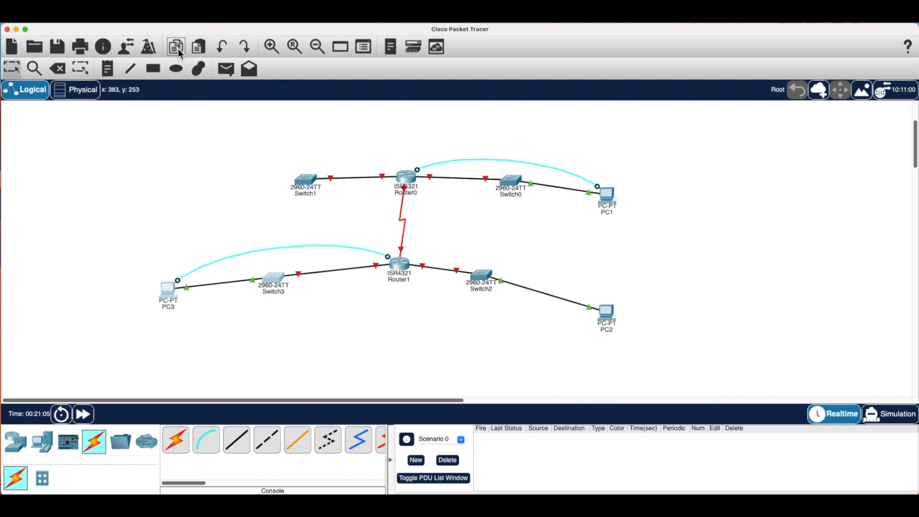
mouse_move(172, 288)
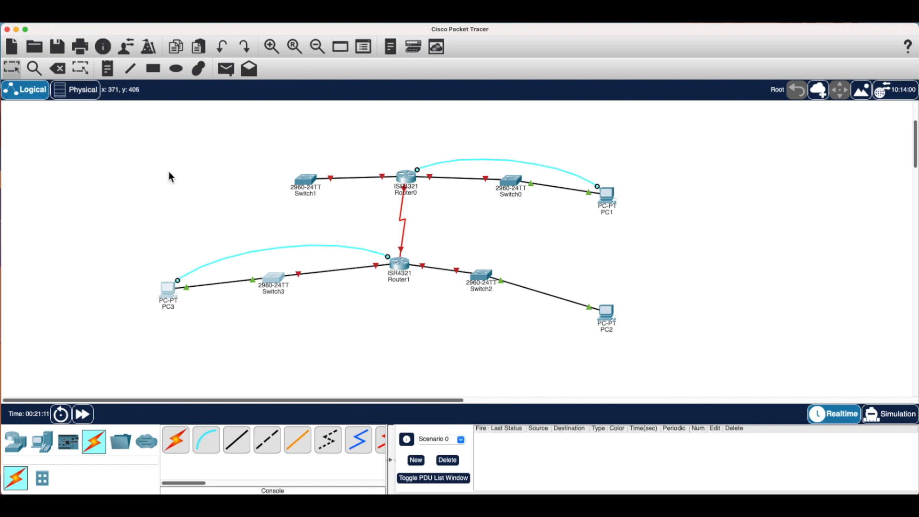
click(177, 49)
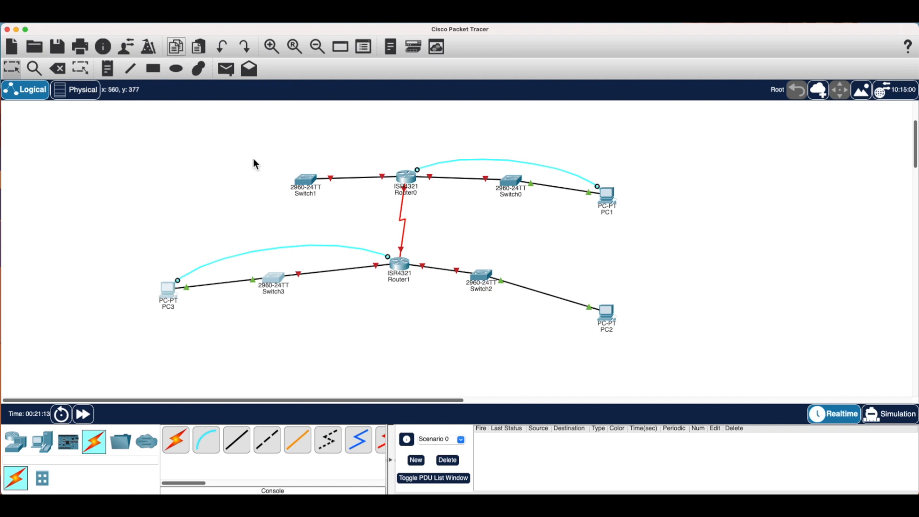
click(200, 50)
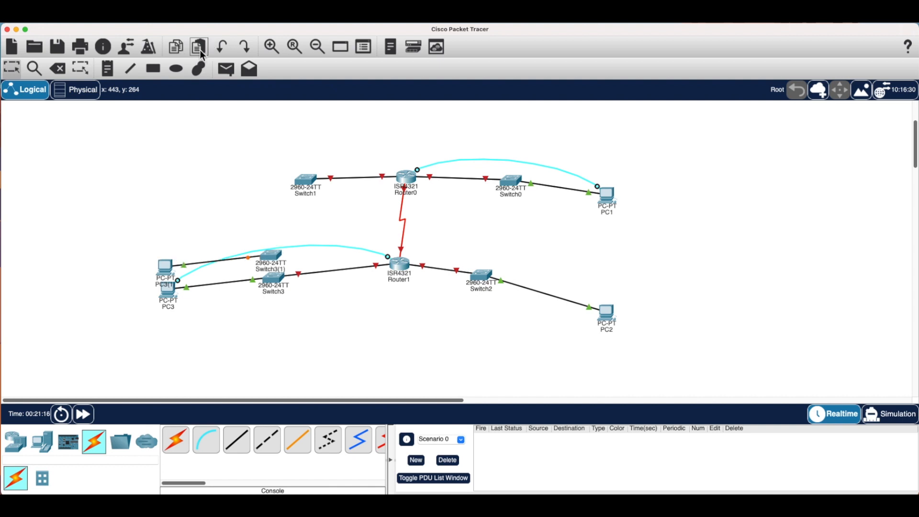
Step: Move the pasted PC and switch up into the empty area beside Switch1, keeping them side by side
click(172, 270)
drag(172, 269, 167, 199)
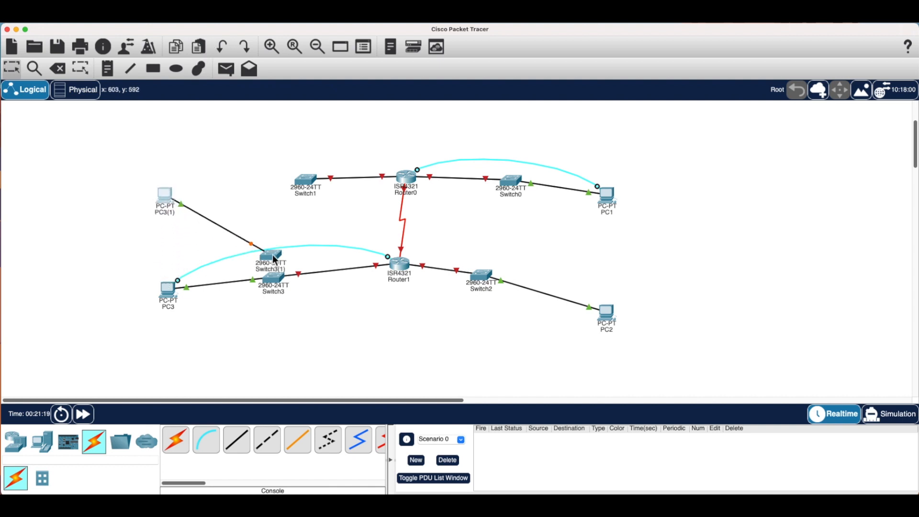
drag(274, 260, 250, 192)
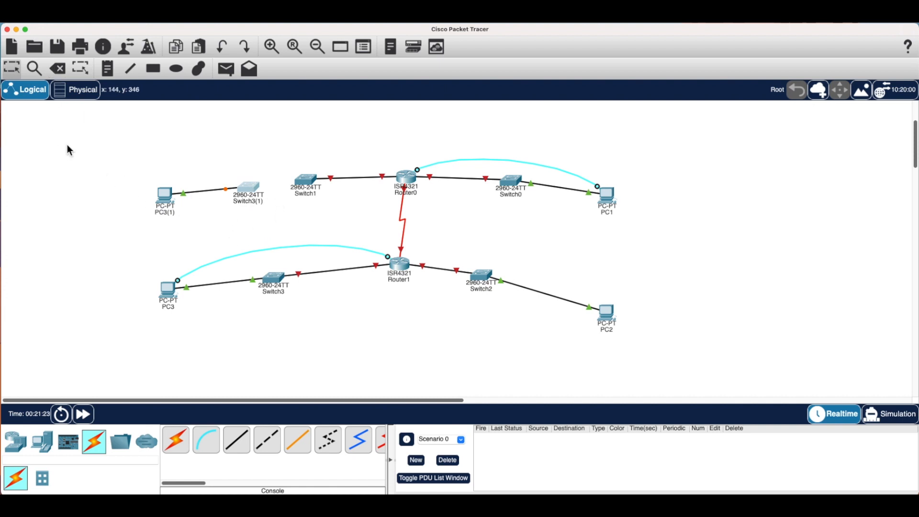
drag(87, 164, 280, 250)
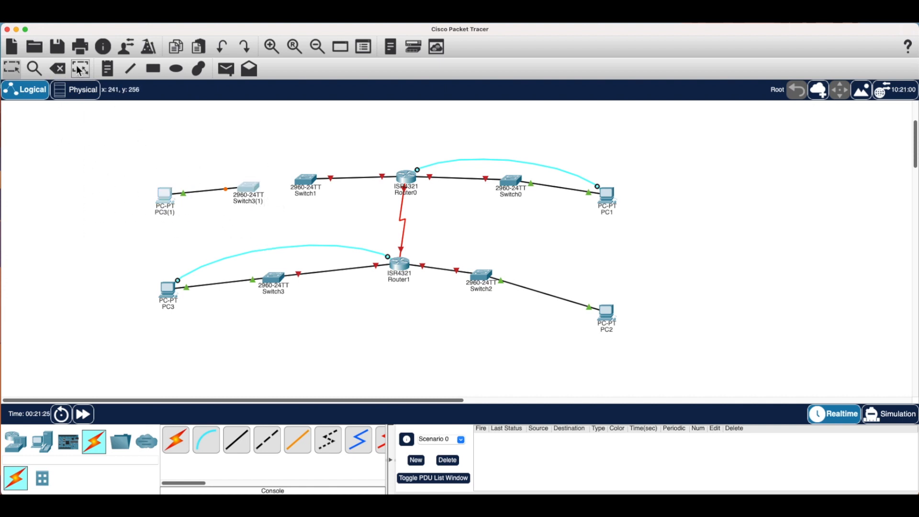
click(58, 69)
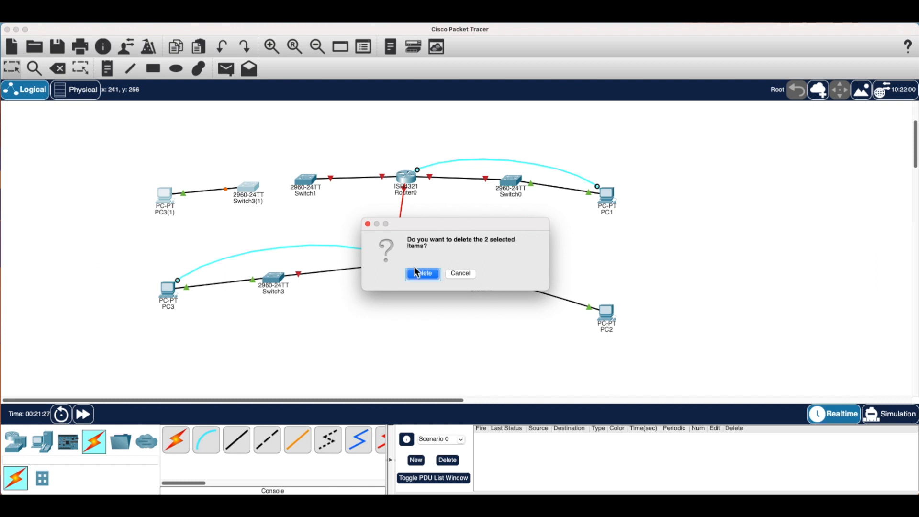
click(457, 277)
Step: Delete the pasted PC3(1) and Switch3(1) together from the logical topology and leave delete mode
drag(124, 169, 282, 232)
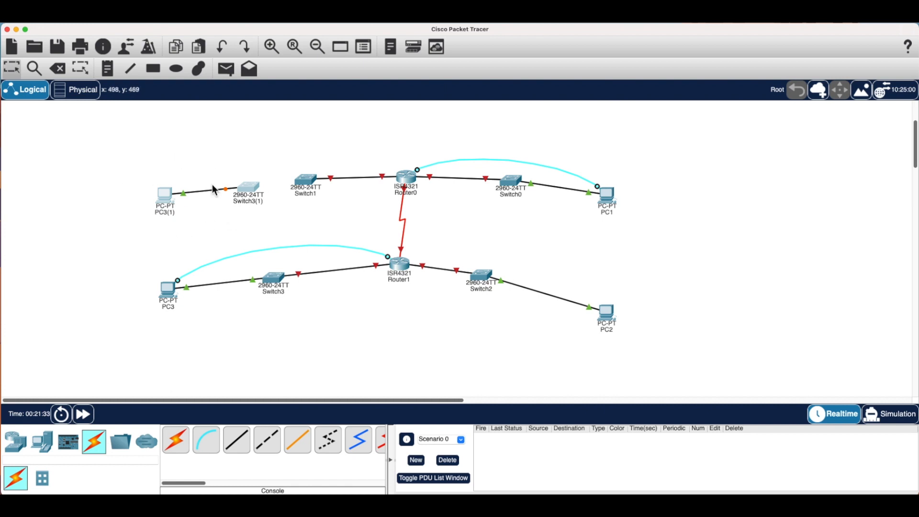
click(58, 69)
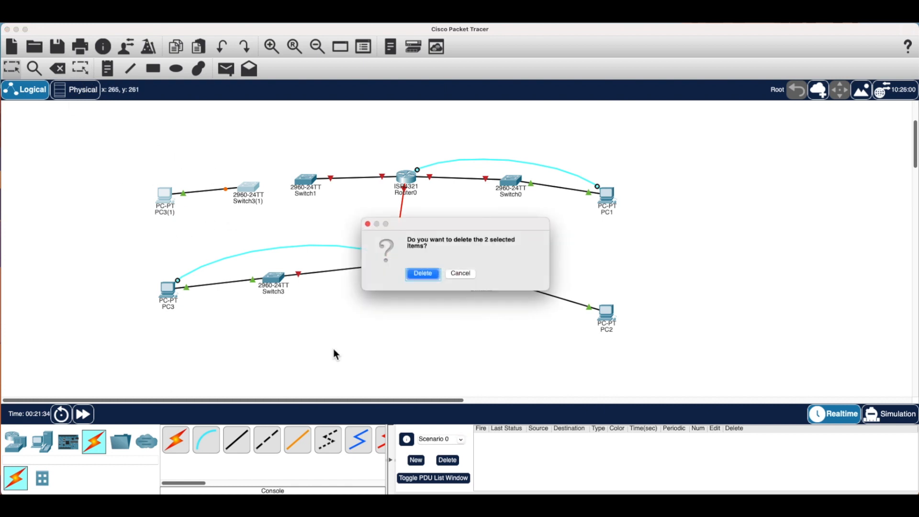
click(420, 274)
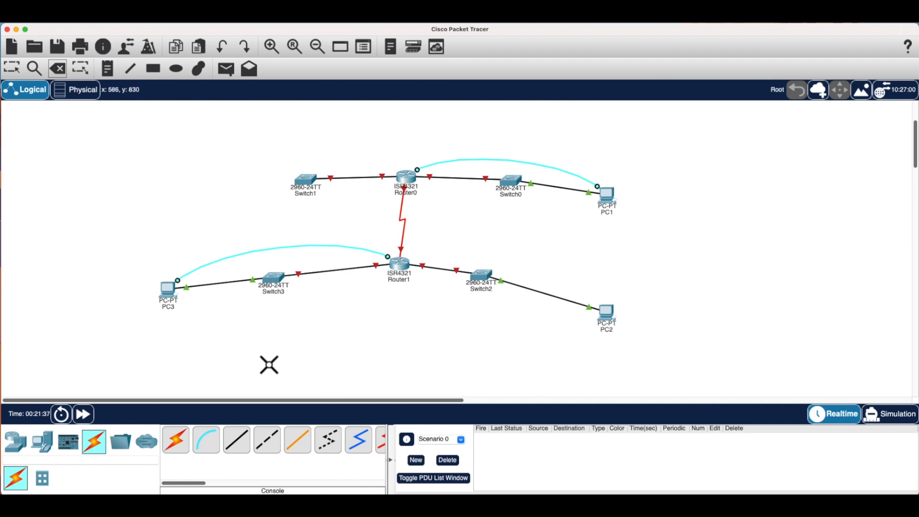
key(Escape)
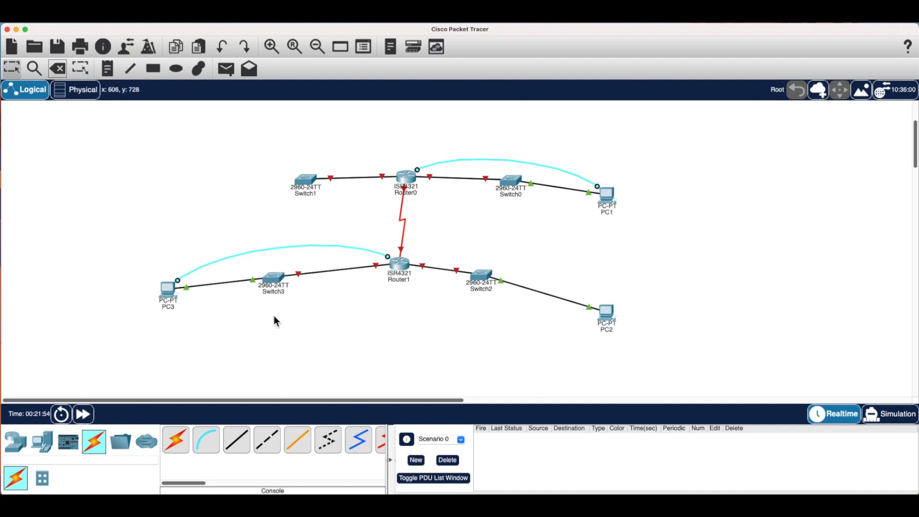
Step: Open Router1's command line and answer y to both the initial configuration dialog and basic management setup
click(405, 271)
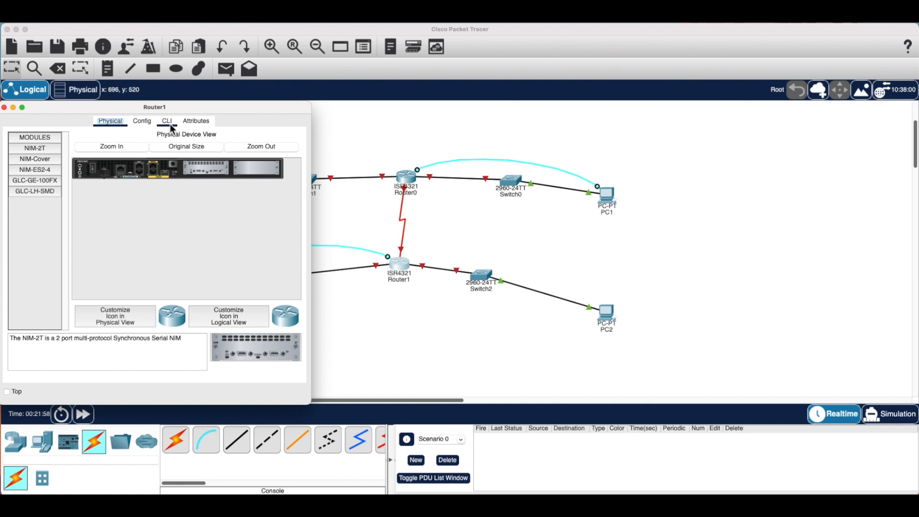
click(171, 125)
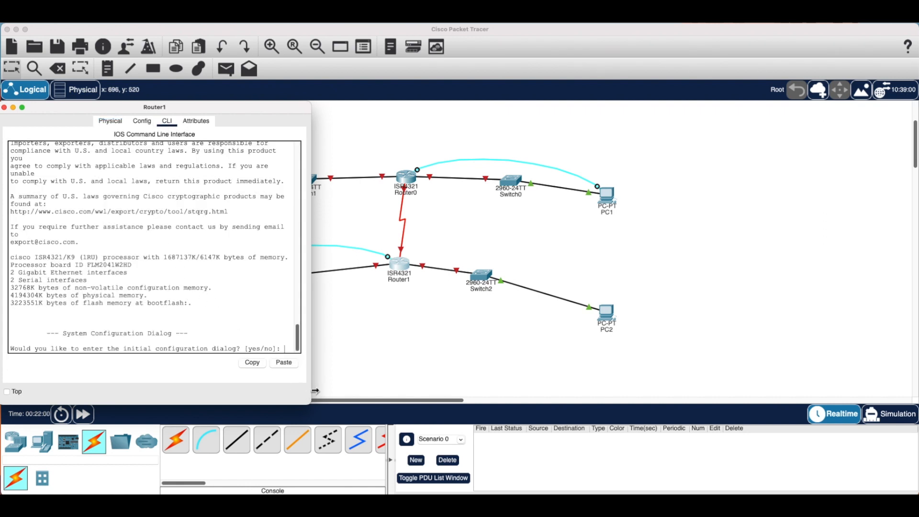
key(Return)
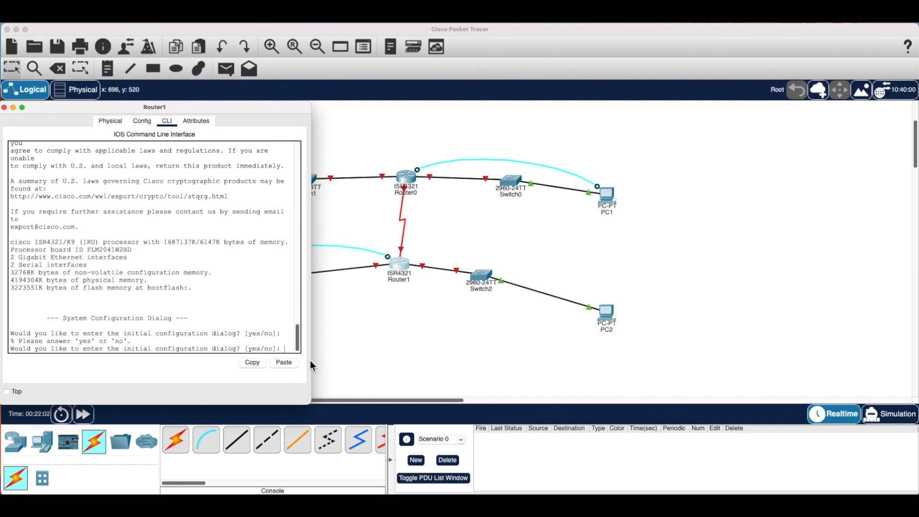
key(Return)
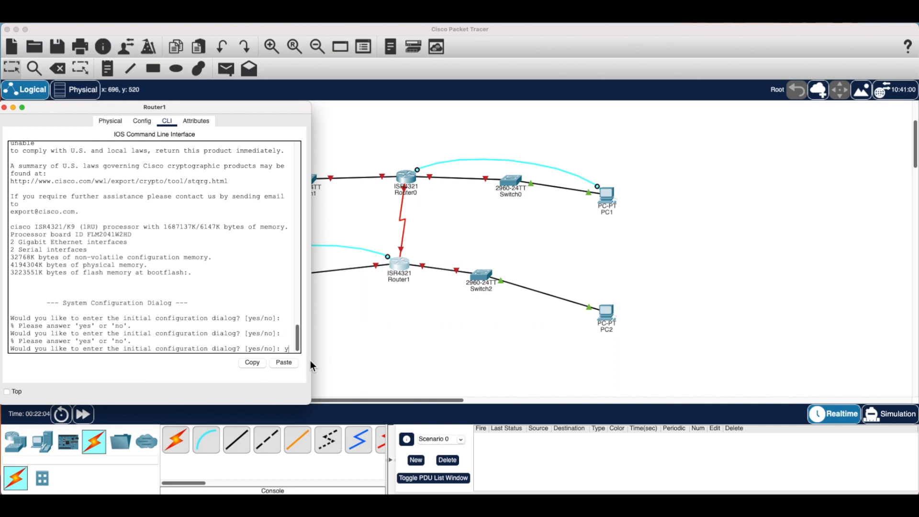
key(Return)
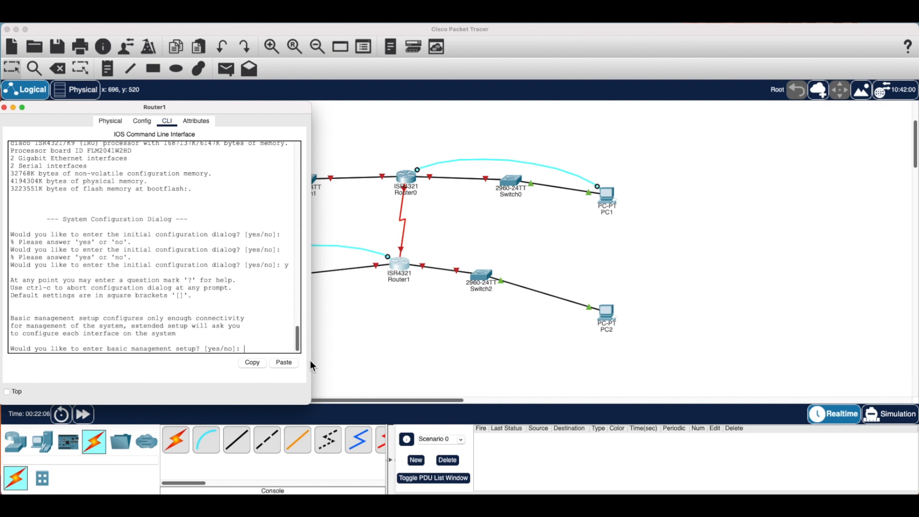
text(y)
key(Return)
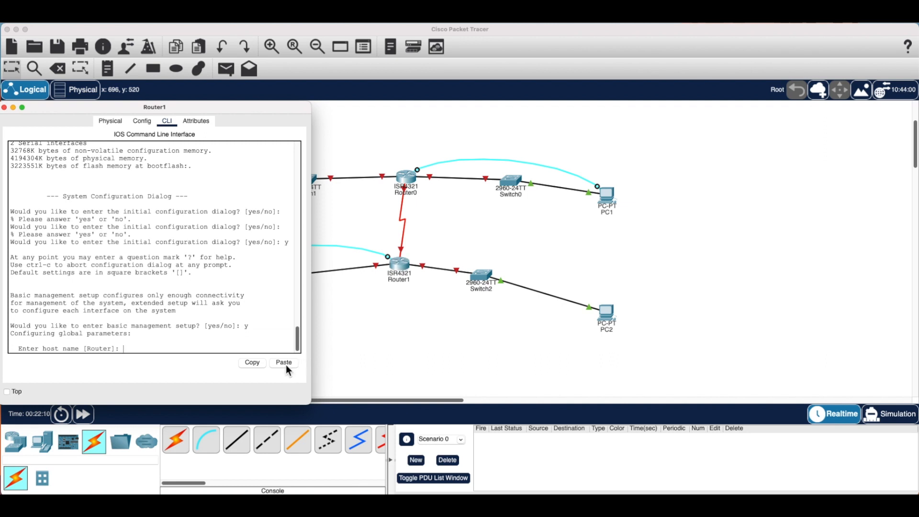
Step: Enlarge Router1's window and review the configuration dialog text down to the host name prompt
scroll(100, 231, down, 1)
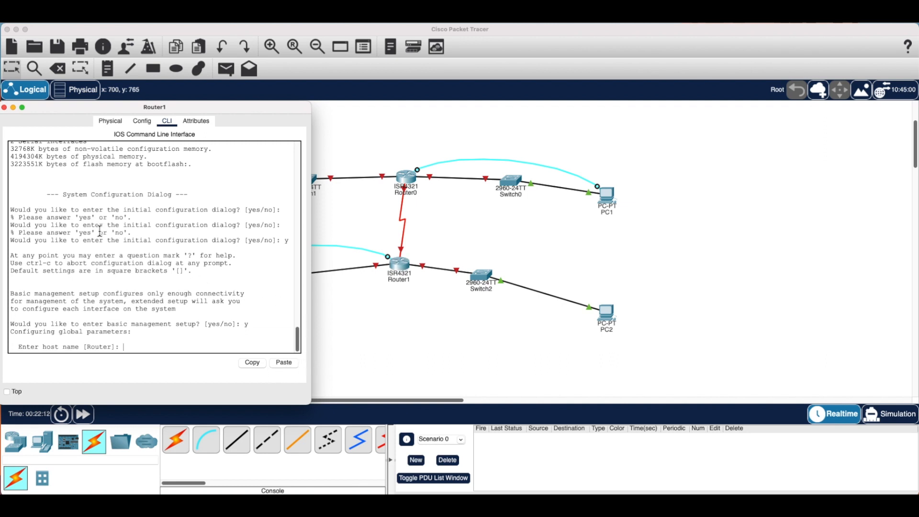
scroll(99, 230, up, 5)
scroll(215, 311, down, 3)
drag(310, 405, 506, 427)
scroll(192, 338, up, 3)
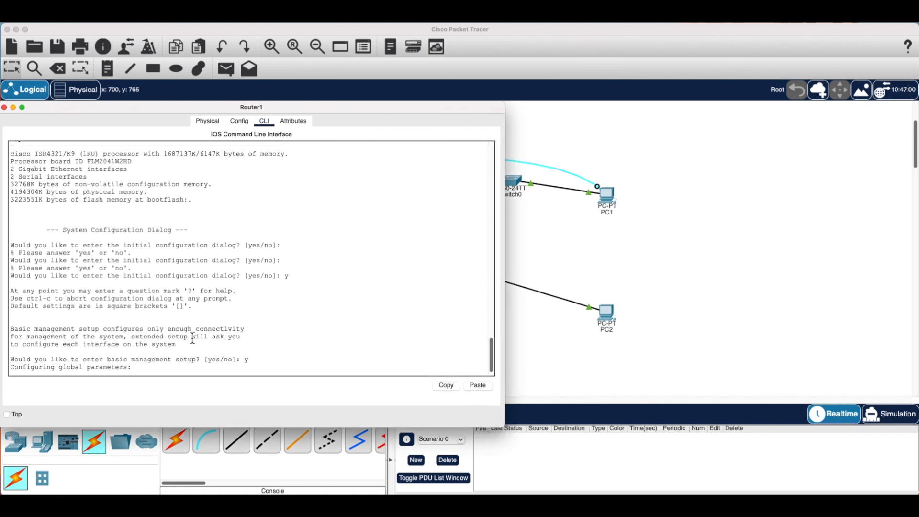
scroll(193, 338, down, 3)
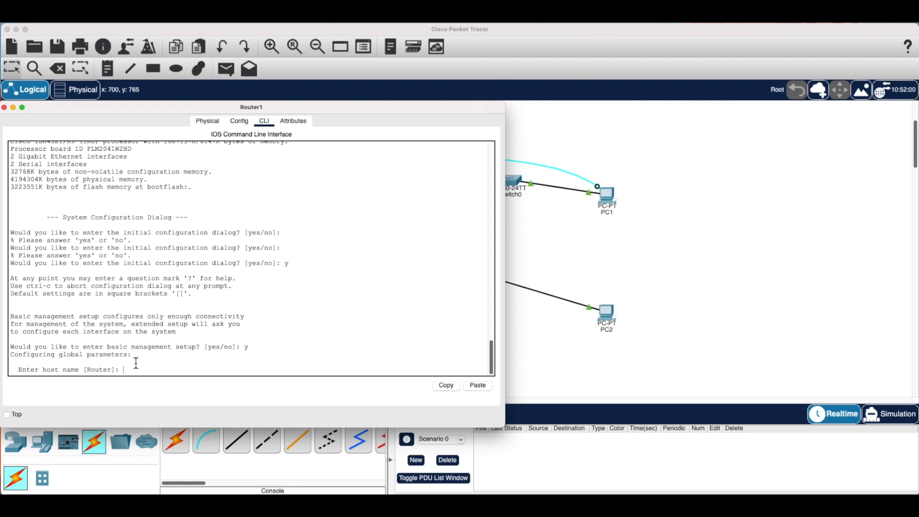
Step: Enter n as Router1's host name and fill in the enable secret and enable password
key(Return)
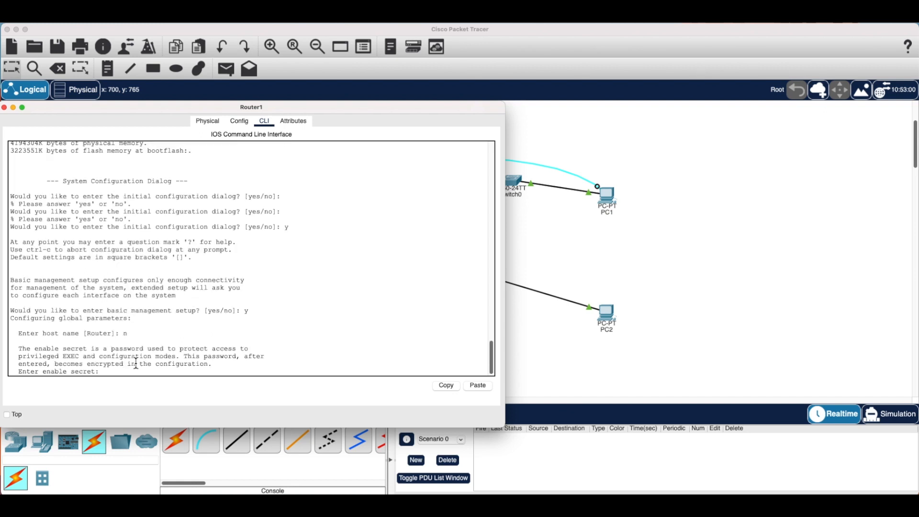
text(n)
key(Return)
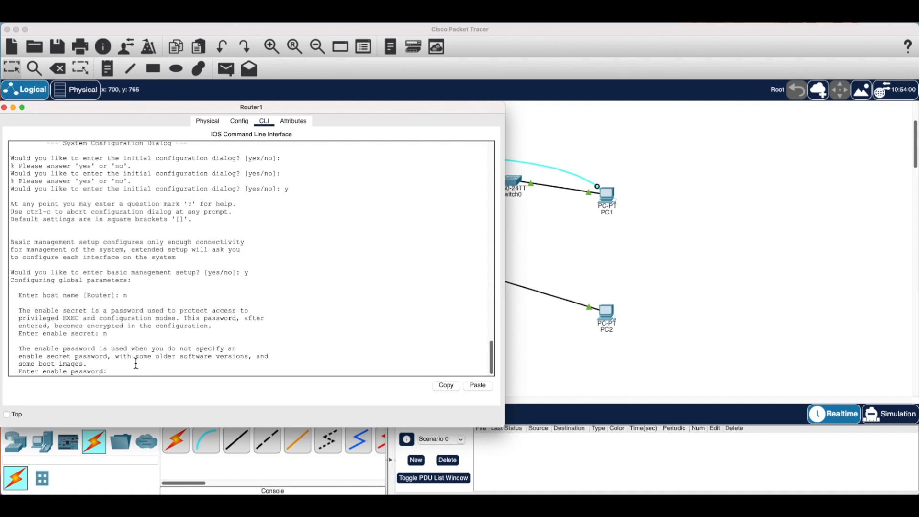
text(n)
key(Return)
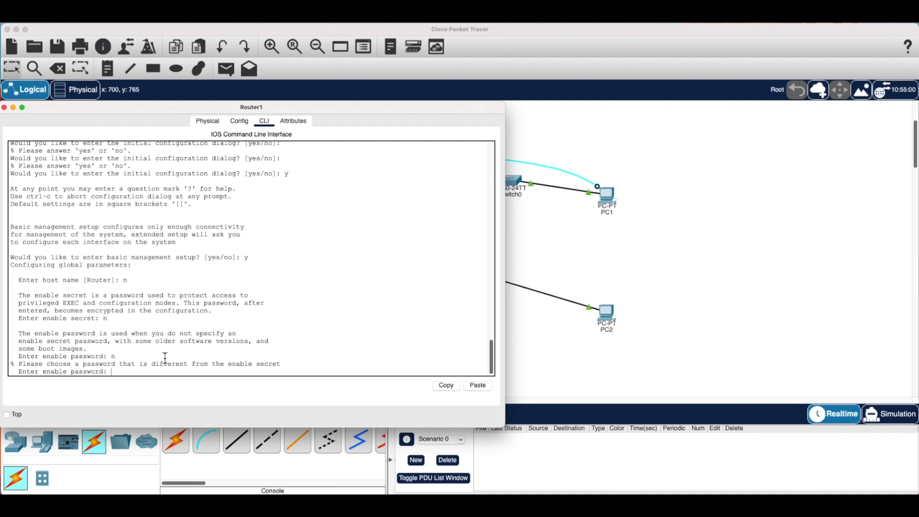
Step: Look back through Router1's boot text, open the application preferences and move that window clear of PC1 and PC2
drag(491, 357, 491, 299)
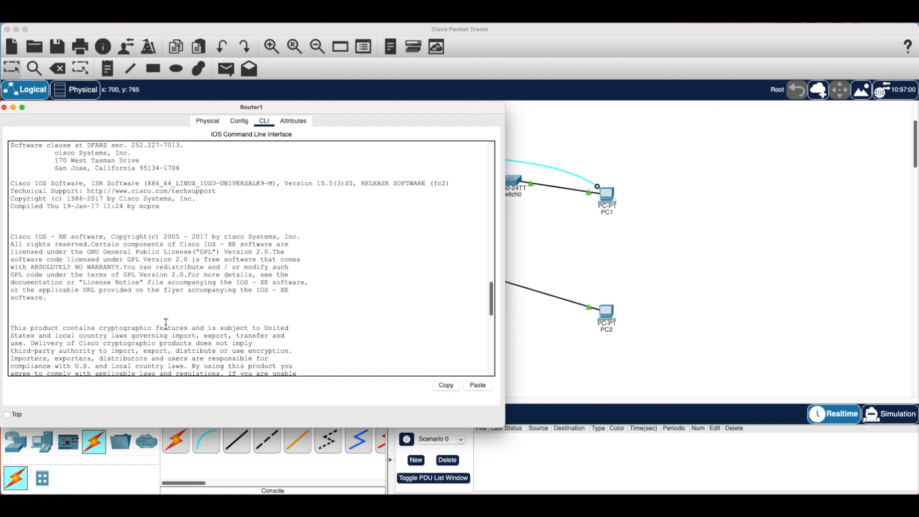
scroll(96, 317, down, 3)
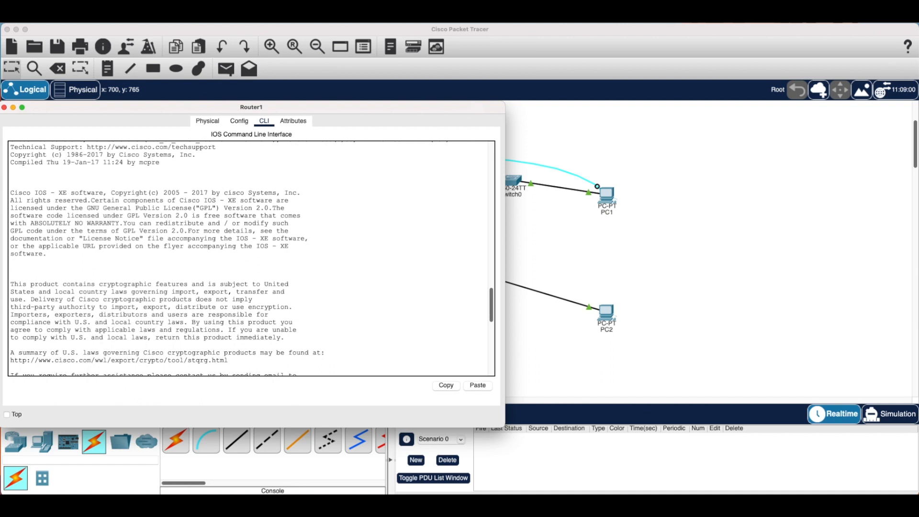
key(super+comma)
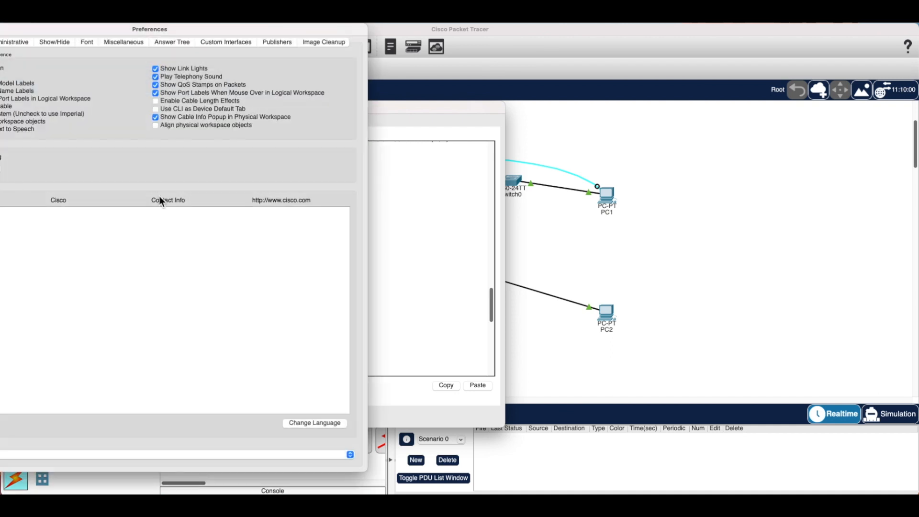
drag(79, 33, 288, 39)
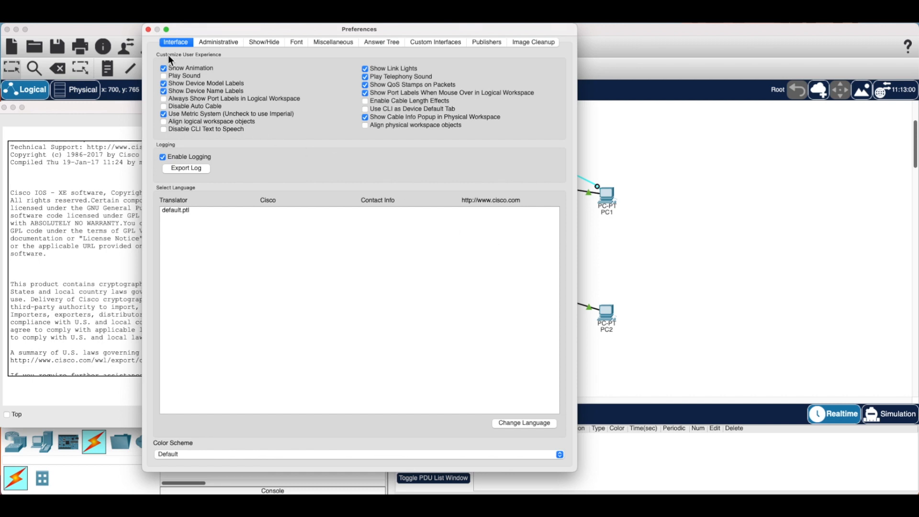
drag(213, 34, 418, 80)
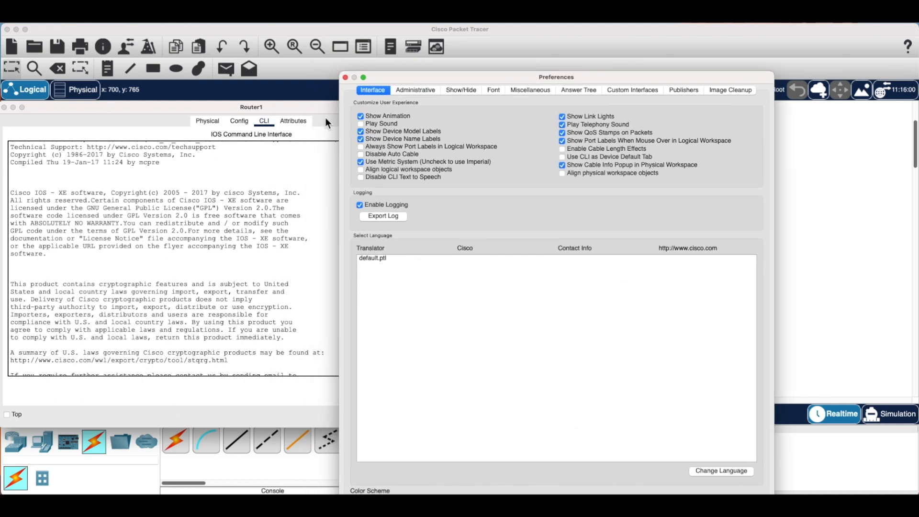
drag(395, 76, 68, 47)
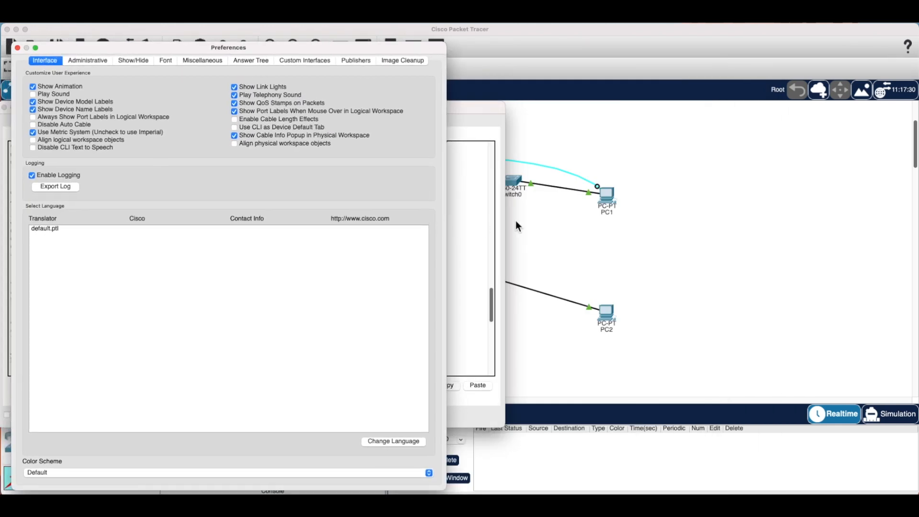
Step: Switch the animation, device model label and device name label options off and back on to compare the topology labels
click(33, 88)
click(33, 87)
click(33, 102)
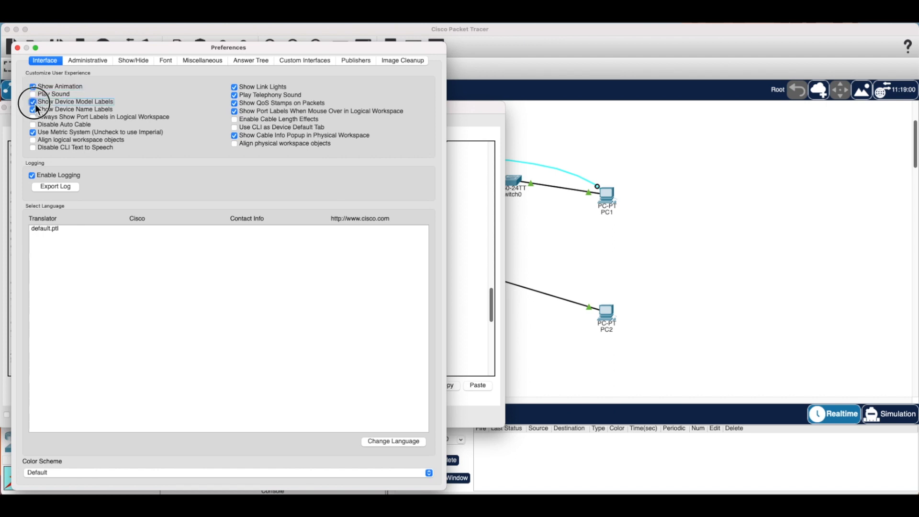
click(33, 103)
click(33, 102)
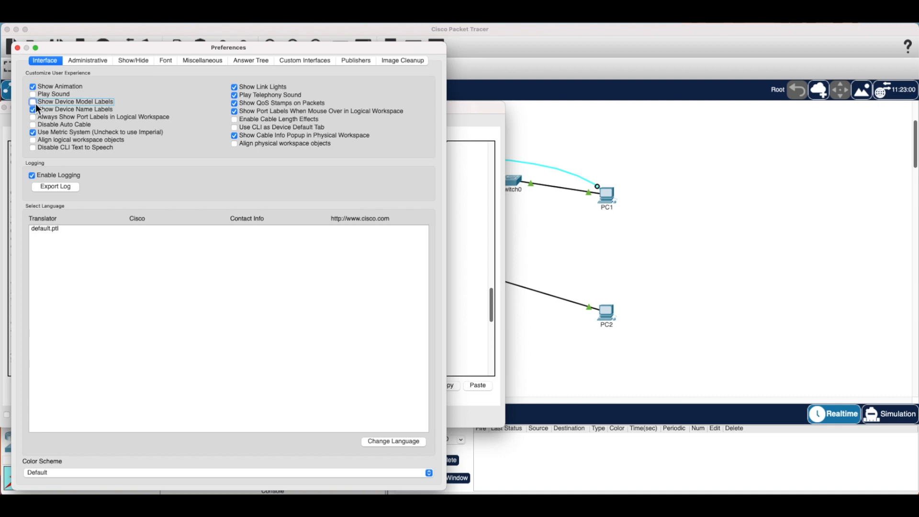
click(33, 102)
click(34, 109)
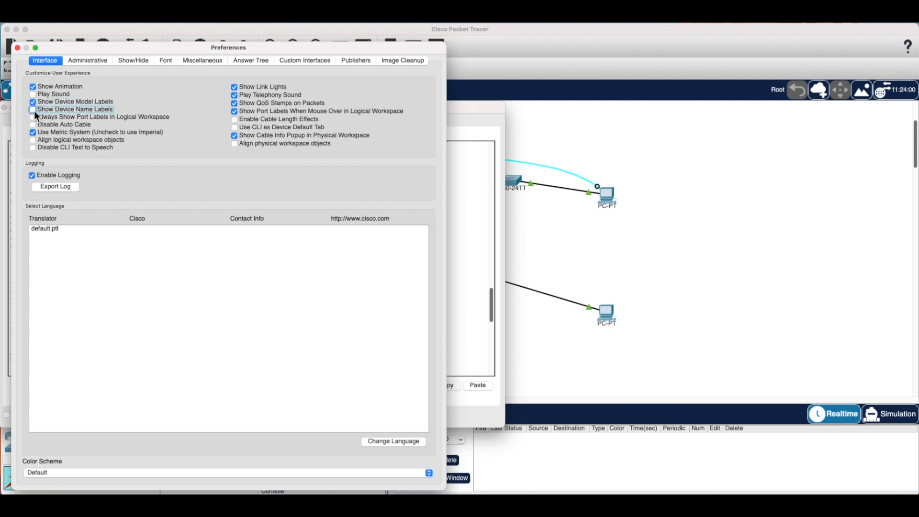
click(33, 102)
click(34, 102)
click(35, 109)
Step: Set the application font size to 15 pt and the CLI font size to 16, apply them and close the preferences
click(165, 62)
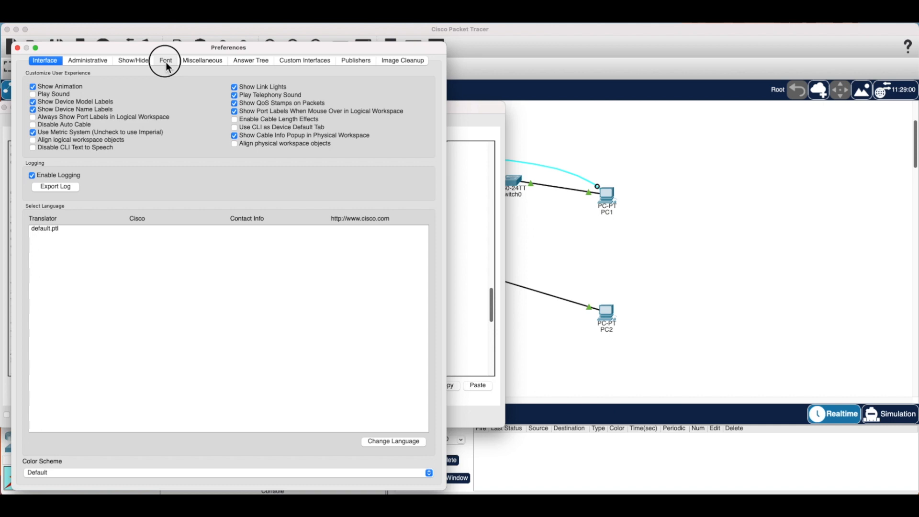
click(166, 62)
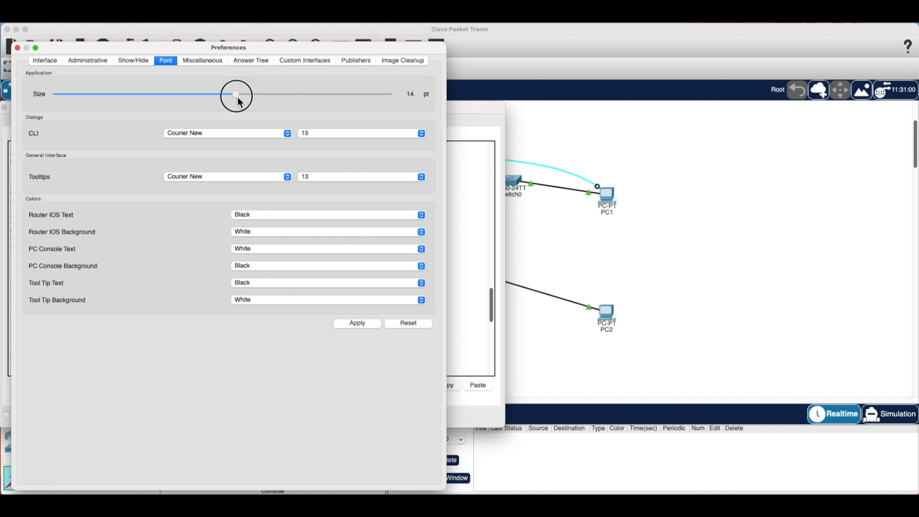
drag(249, 96, 289, 101)
click(422, 133)
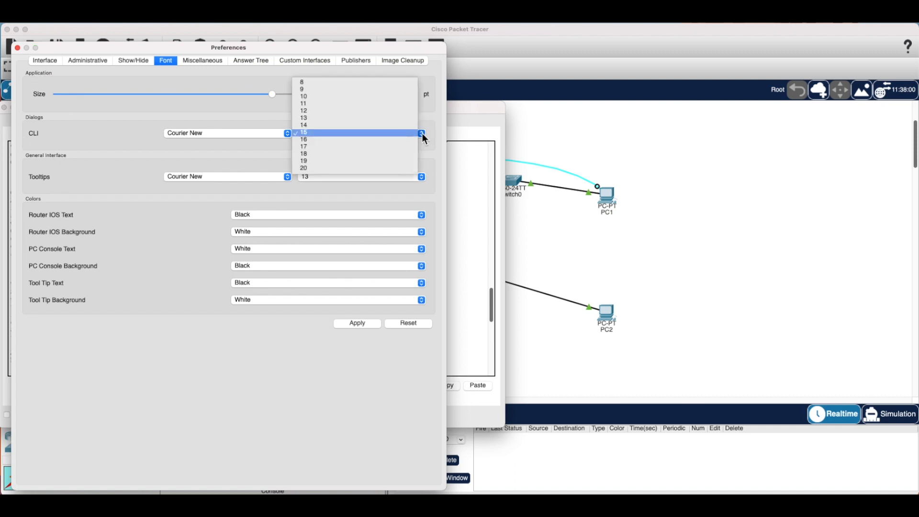
click(319, 140)
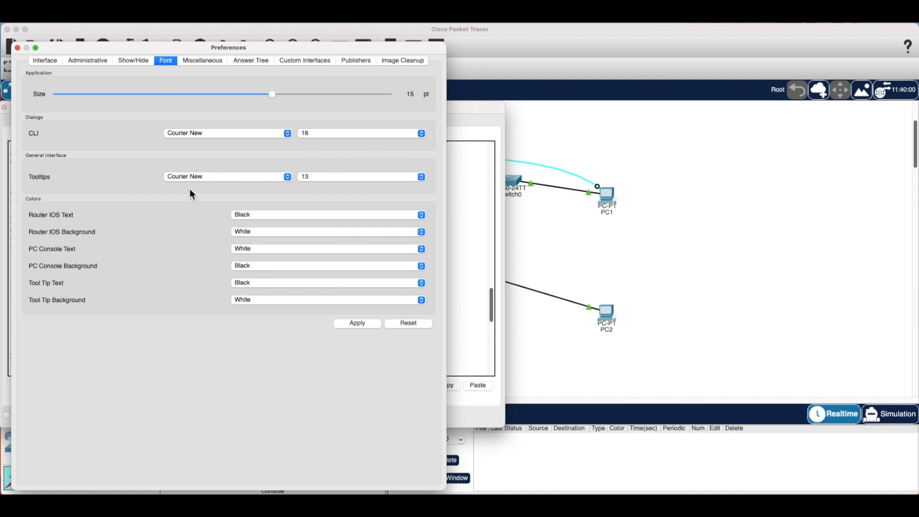
click(357, 325)
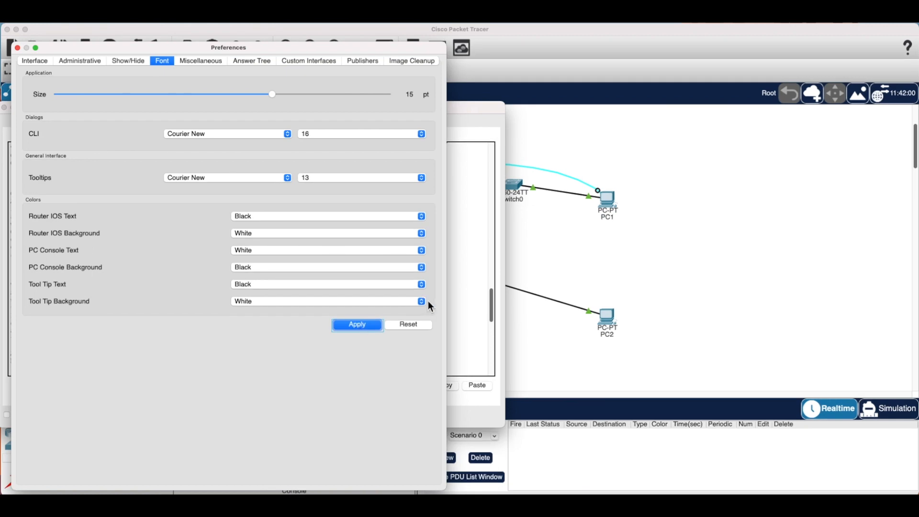
click(18, 48)
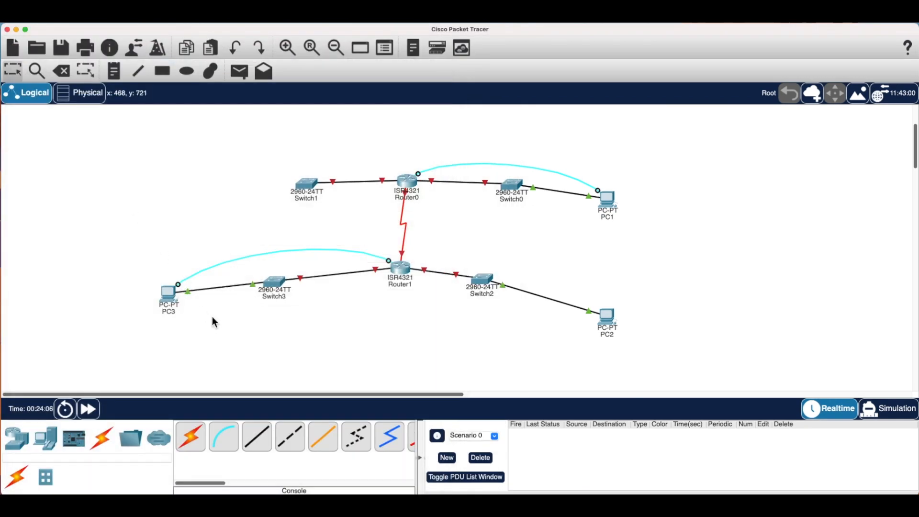
Step: Inspect PC3's device window and Router1's command line text with the new font sizes, closing each window
click(170, 293)
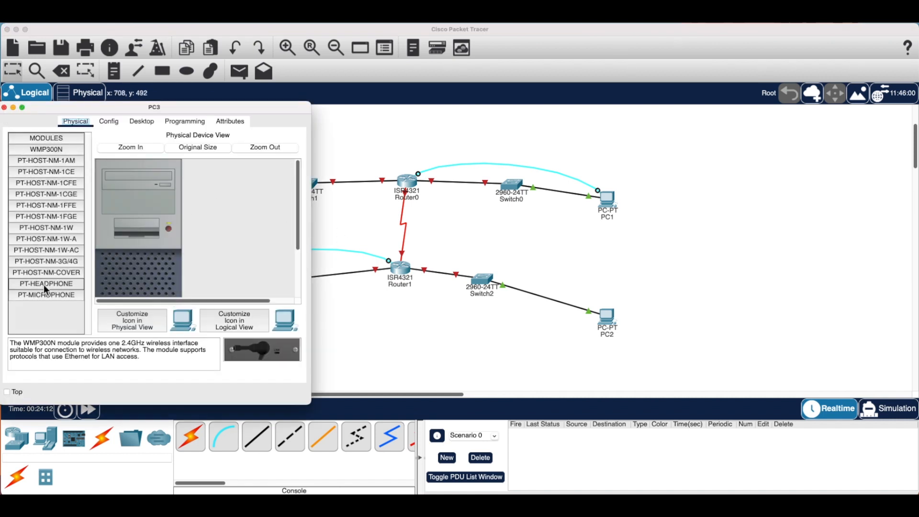
click(4, 107)
click(403, 273)
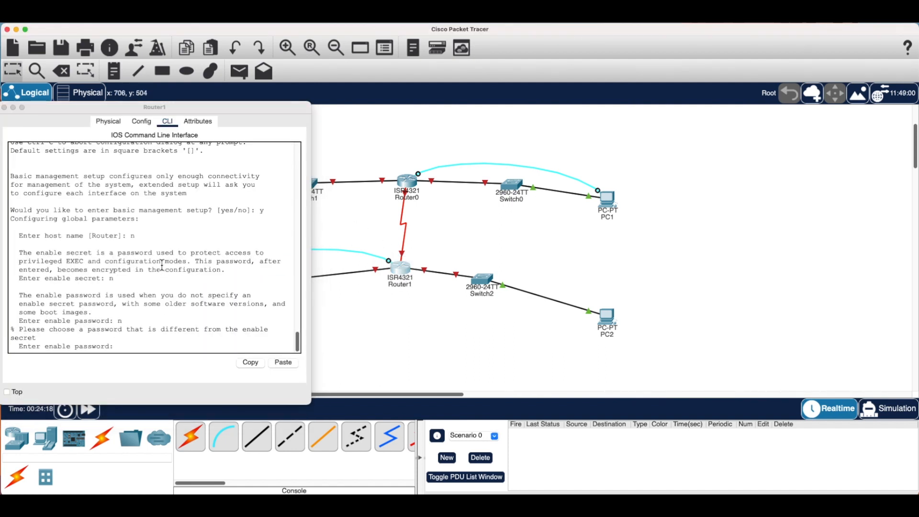
scroll(161, 266, up, 4)
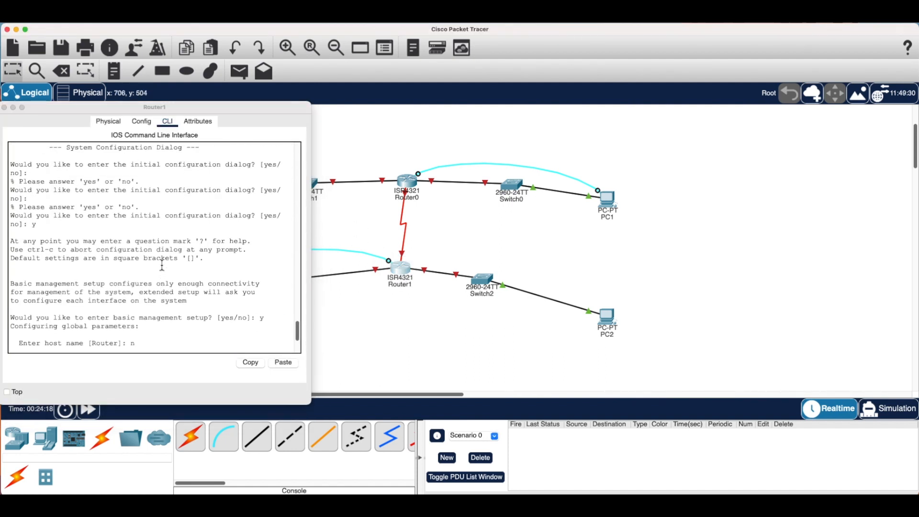
click(312, 305)
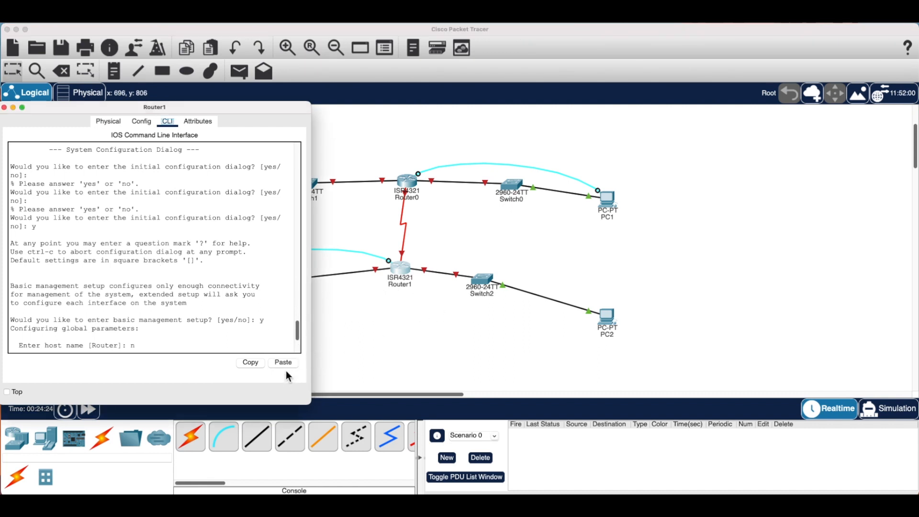
click(5, 108)
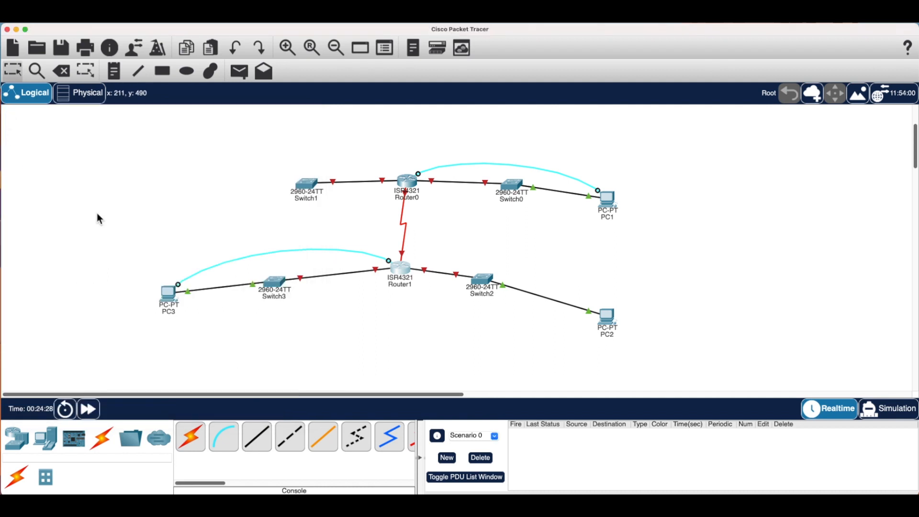